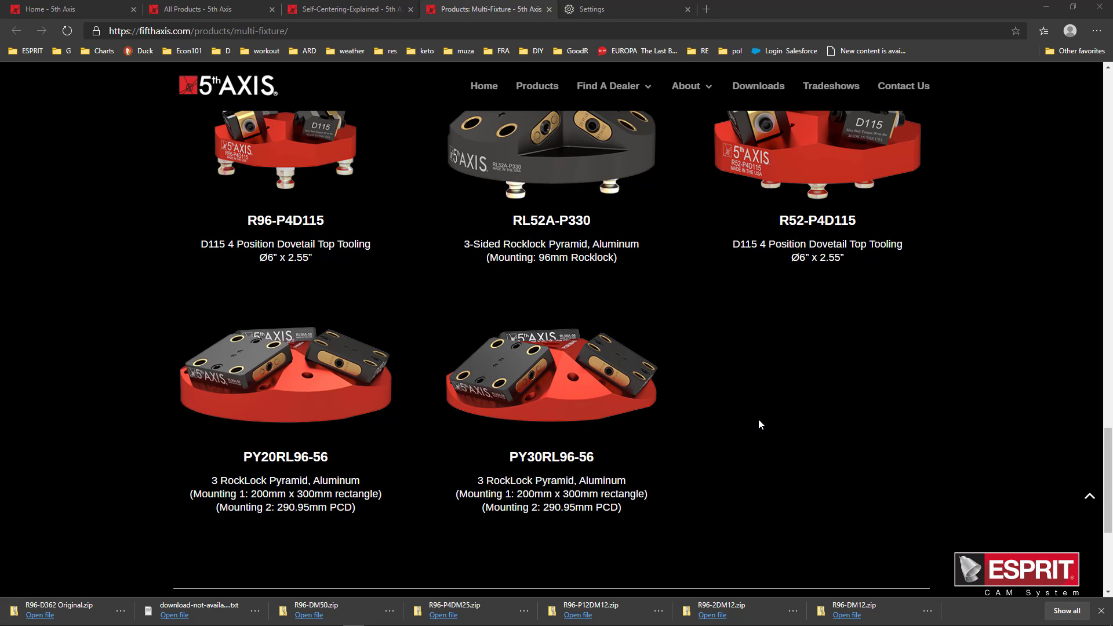
Step: Cycle from the 5th Axis product page past the Pyramid folder to the ESPRIT1 window
key("alt+Tab")
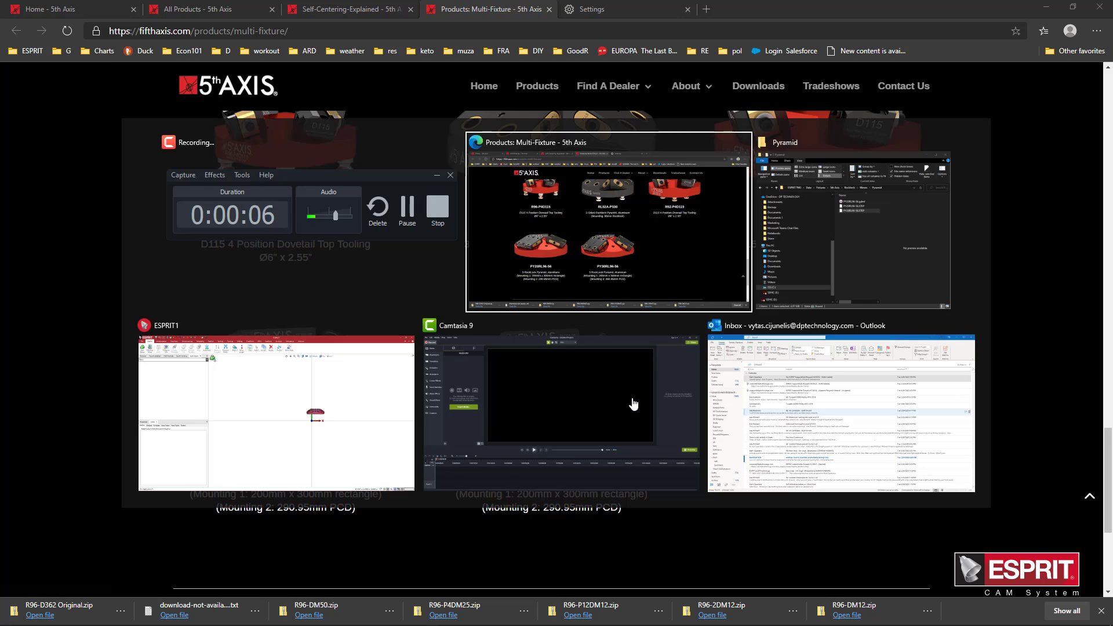
key("alt+Tab")
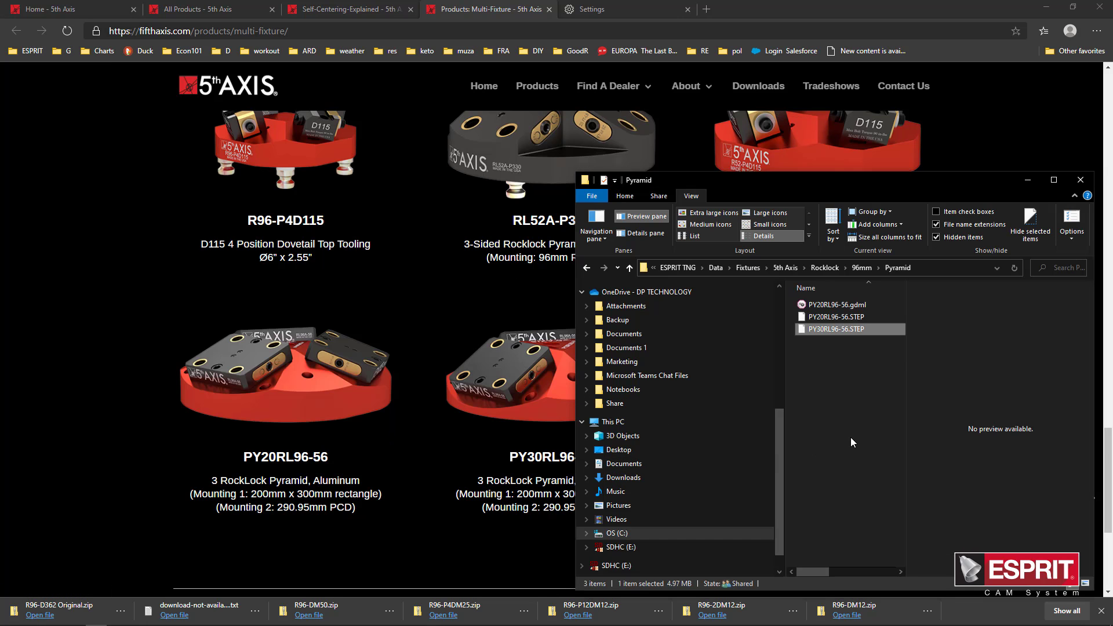
key("alt+Tab")
key("alt+Tab")
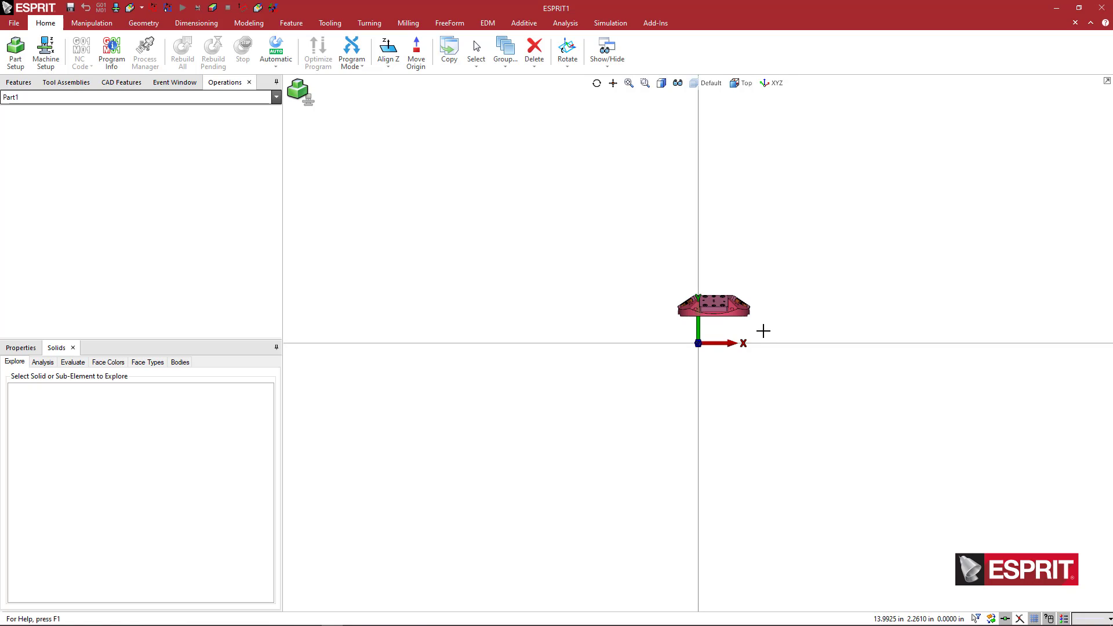
Step: Orbit and zoom around the pyramid fixture until its flat underside is in view
left_click_drag(770, 328, 822, 371)
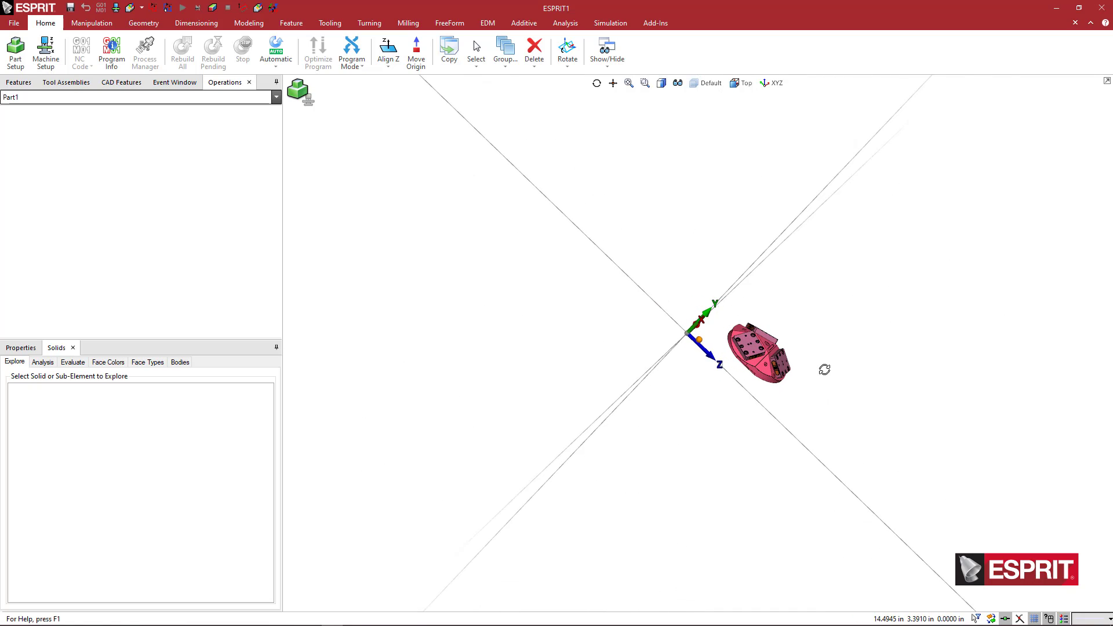
scroll(770, 358, "up", 6)
scroll(794, 358, "down", 4)
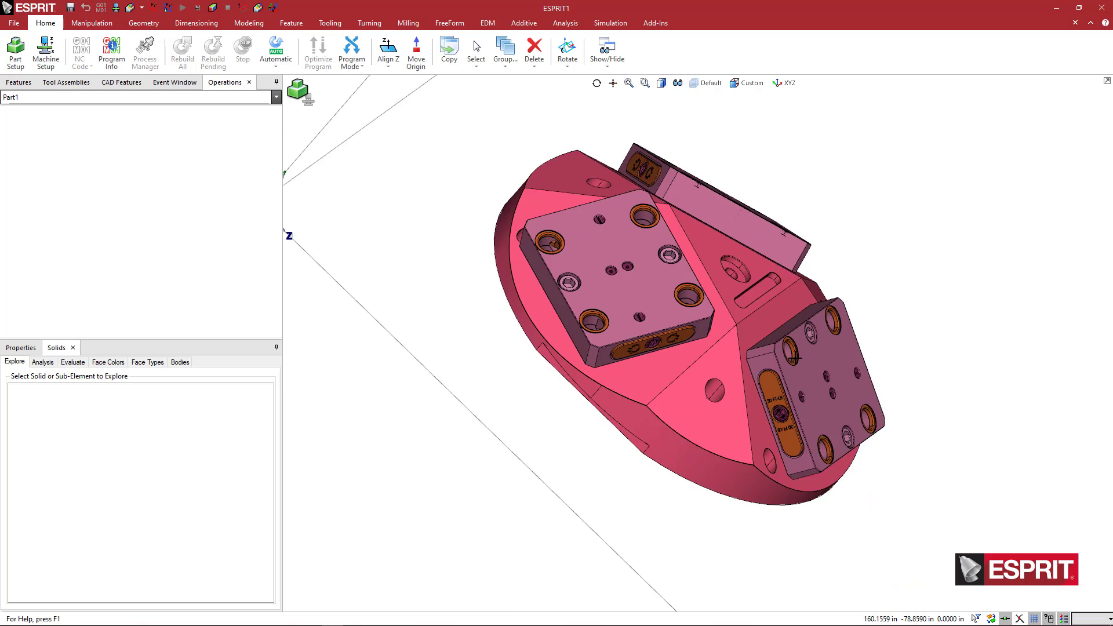
mouse_move(731, 467)
middle_mouse_down()
mouse_move(705, 464)
mouse_move(728, 462)
middle_mouse_up()
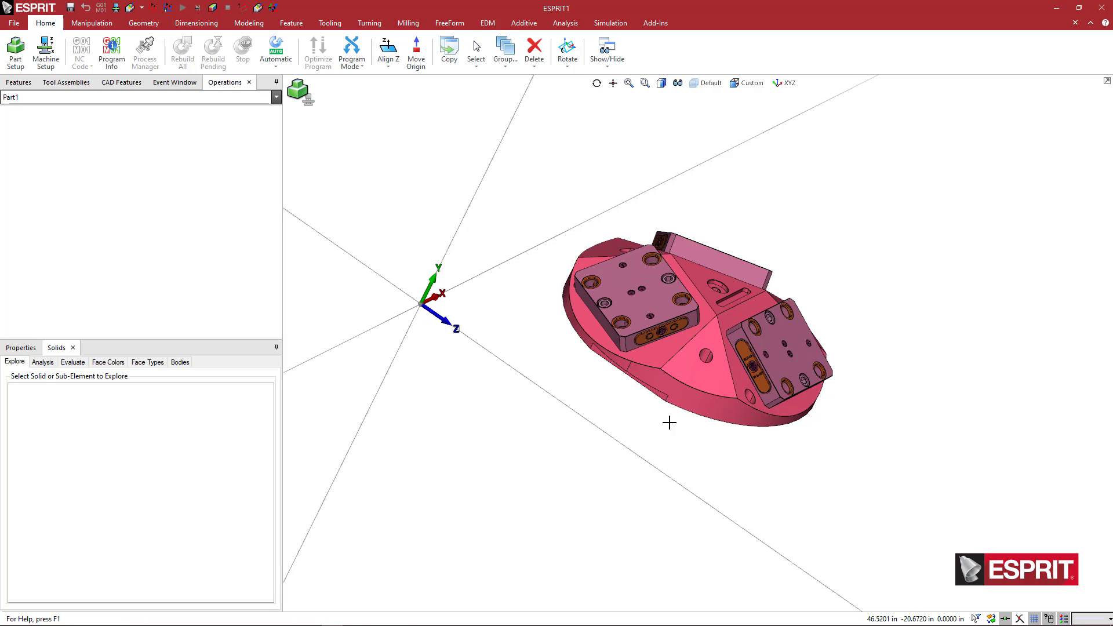
middle_click_drag(689, 423, 680, 425)
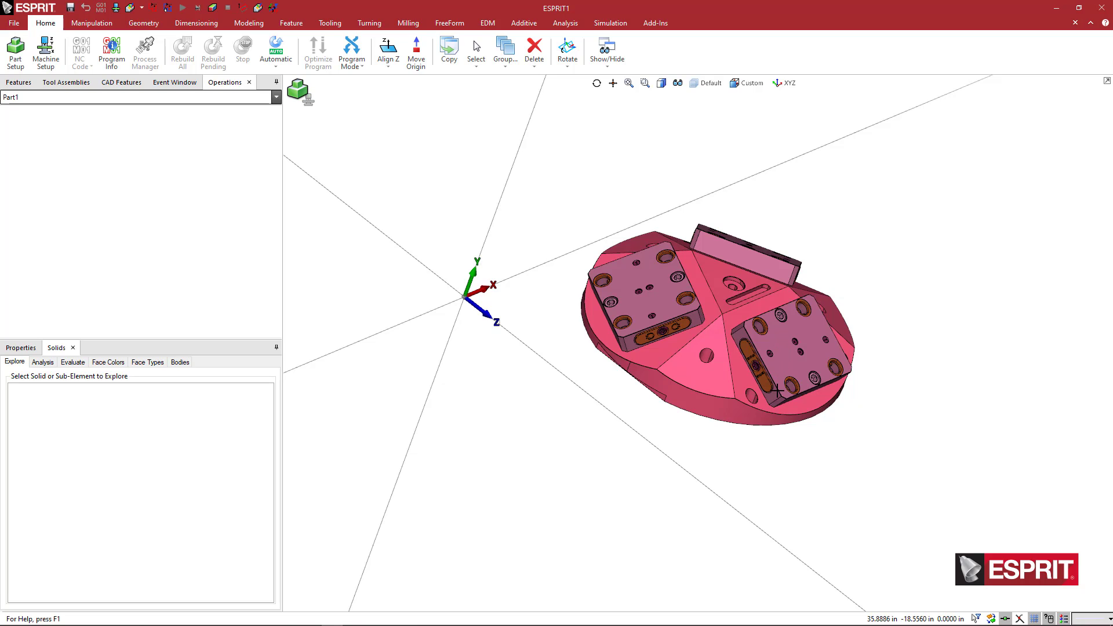
middle_click_drag(747, 445, 777, 405)
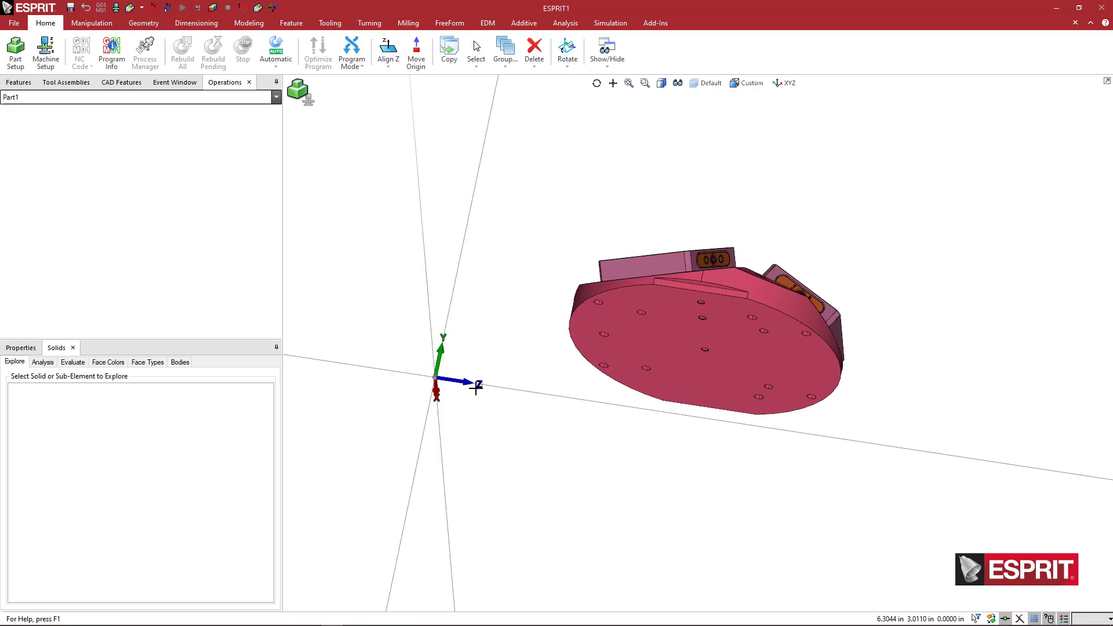
Step: Align the fixture's flat bottom face to Z with Align Z, then relocate the part
left_click(671, 346)
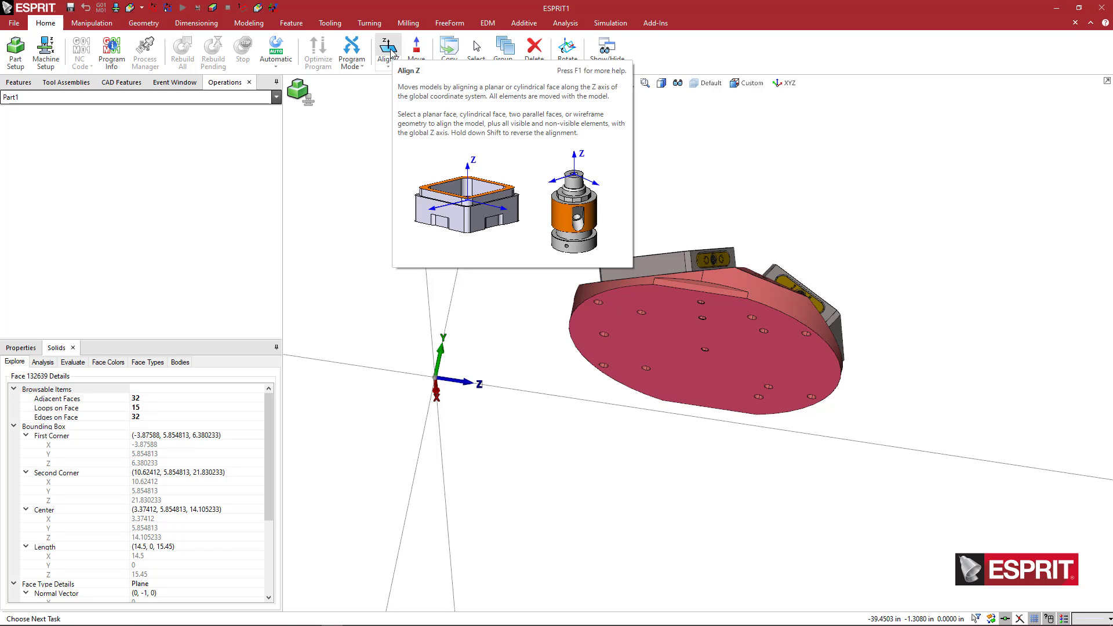
left_click(388, 51)
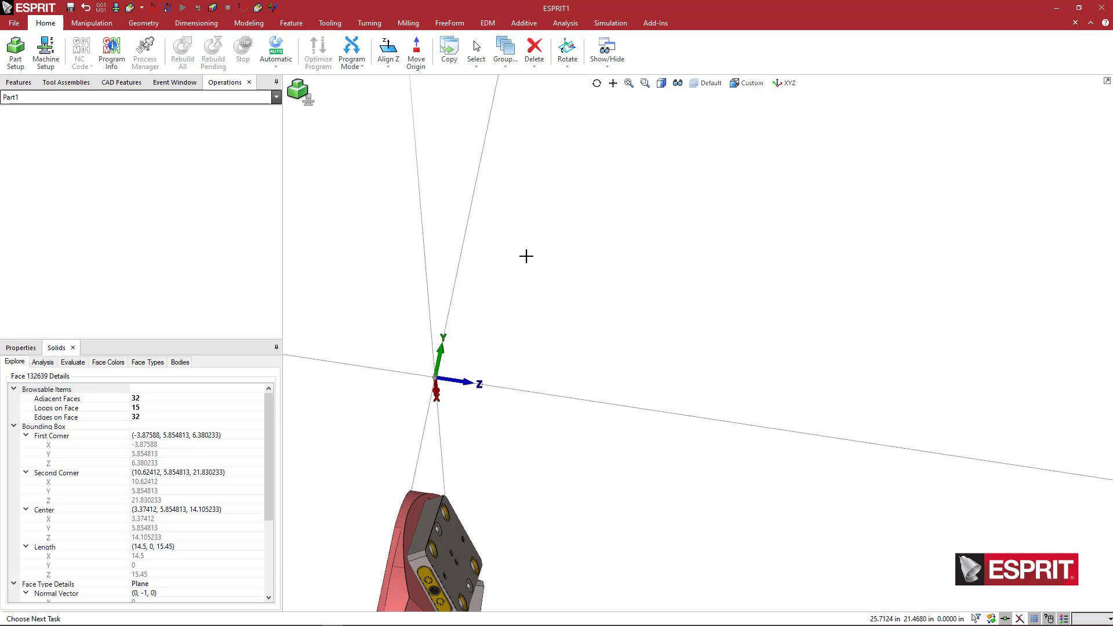
middle_click_drag(539, 373, 537, 310)
mouse_move(540, 378)
middle_mouse_down()
mouse_move(510, 355)
mouse_move(551, 330)
mouse_move(581, 332)
mouse_move(541, 315)
mouse_move(556, 315)
mouse_move(565, 409)
middle_mouse_up()
Step: Align the small hole's cylindrical face to Z so the fixture stands upright
scroll(507, 417, "up", 5)
scroll(507, 417, "up", 5)
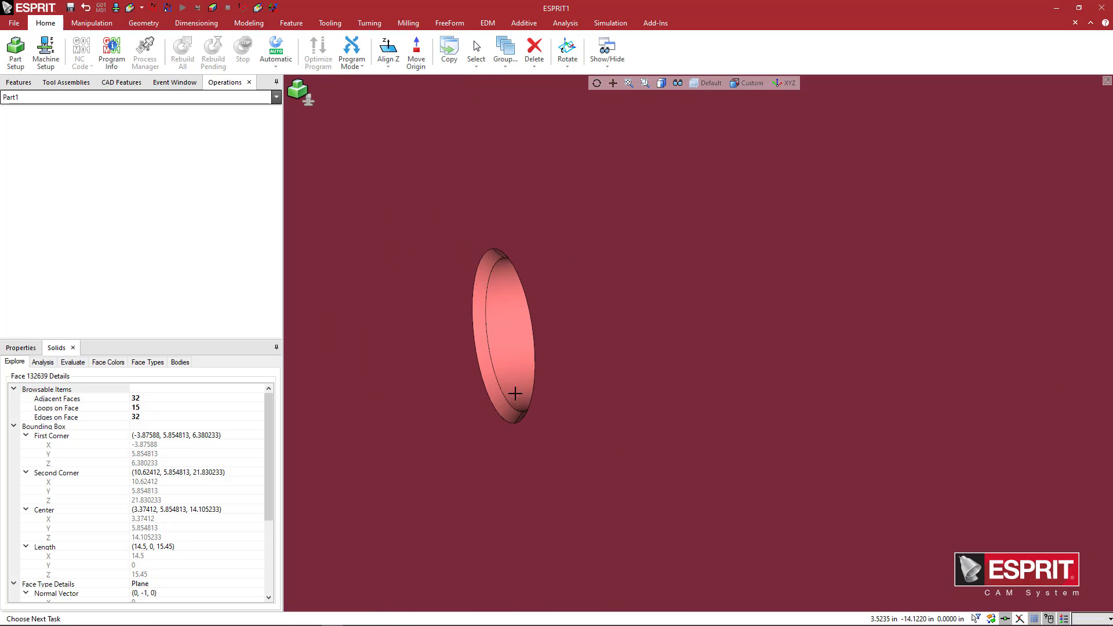
middle_click_drag(514, 334, 599, 337, "shift")
scroll(586, 338, "down", 1)
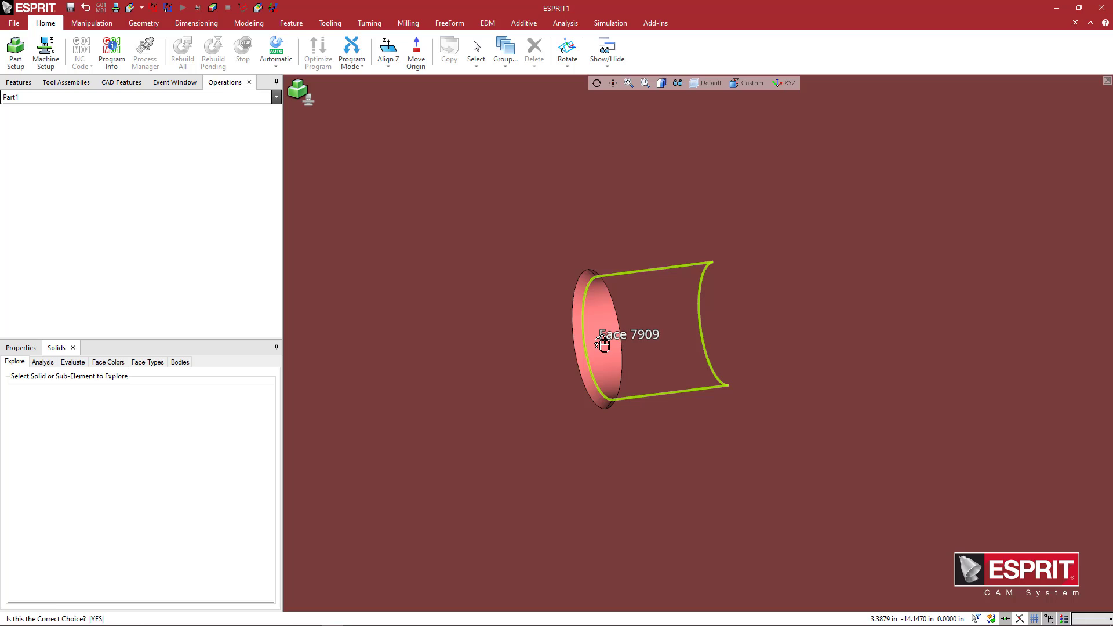
left_click(603, 344)
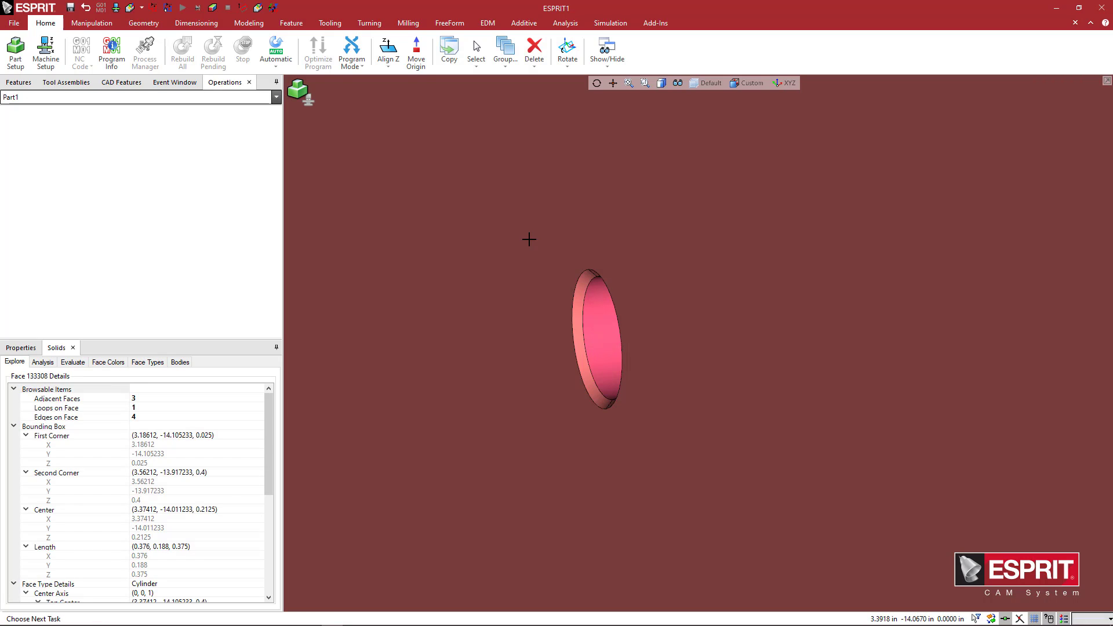
left_click(389, 51)
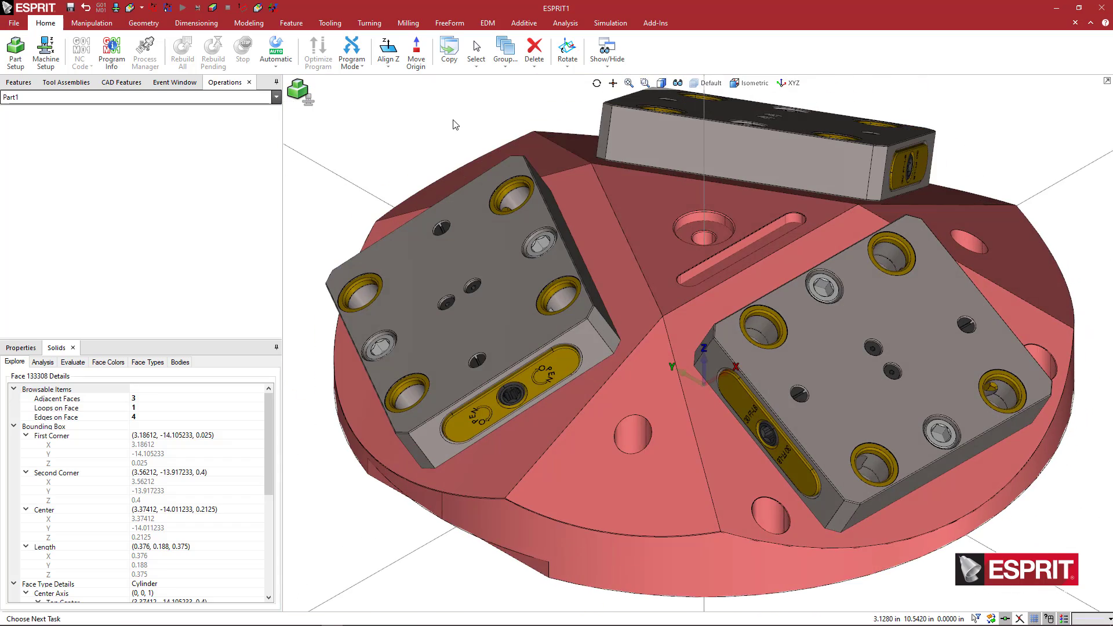
Step: Orbit and zoom to check the upright base, centred at (0, 0, 2), size 15.45 × 15.45 × 4
scroll(666, 394, "down", 3)
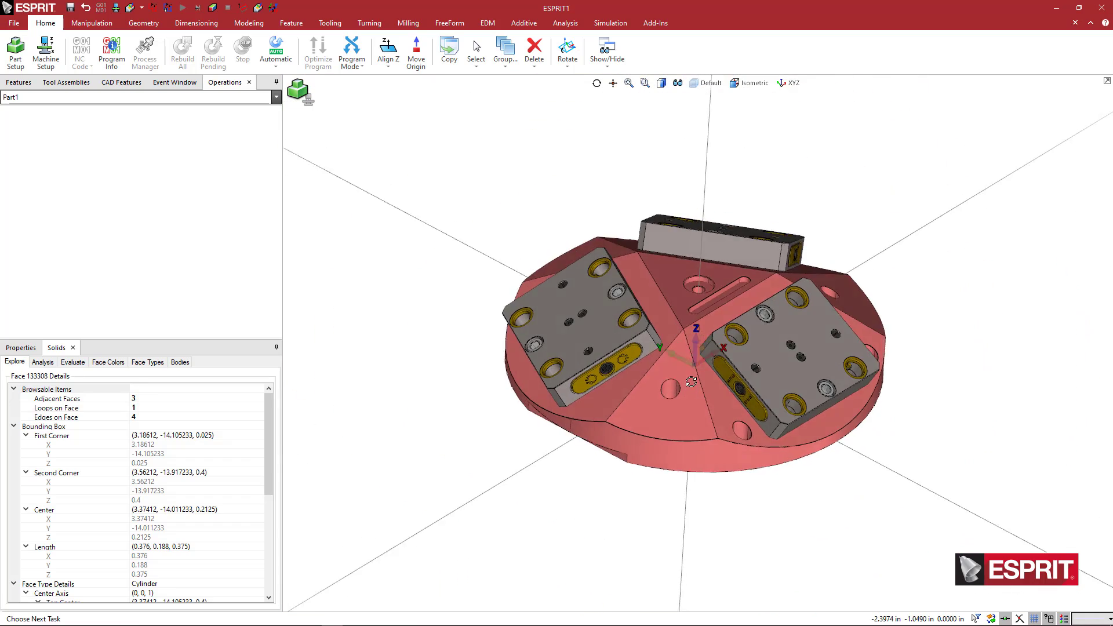
middle_click_drag(676, 398, 619, 395)
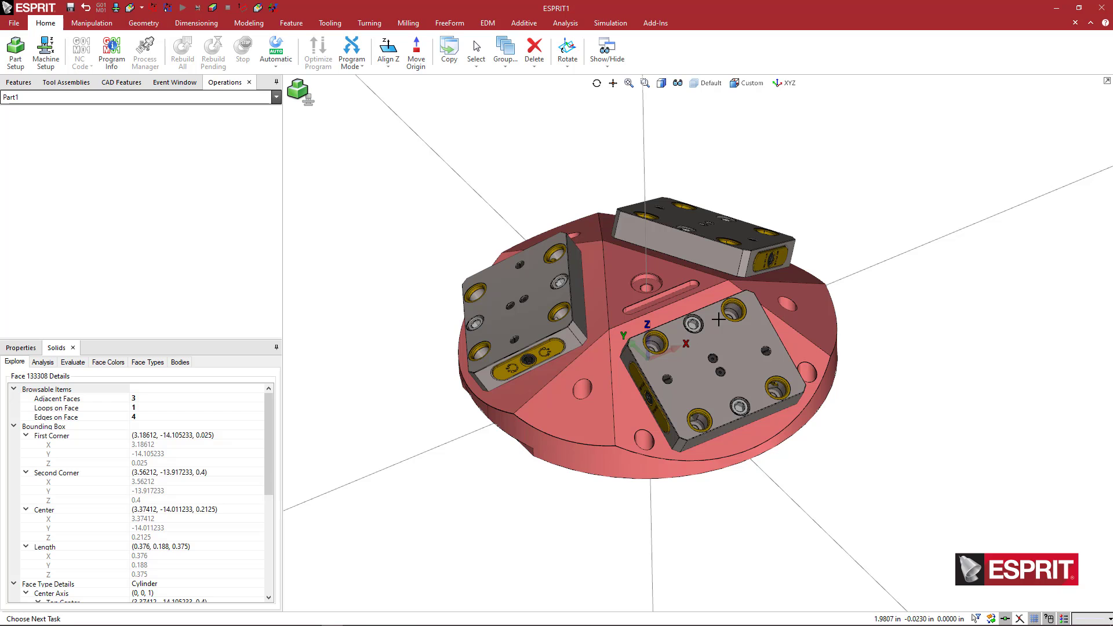
scroll(647, 287, "up", 2)
scroll(646, 287, "up", 3)
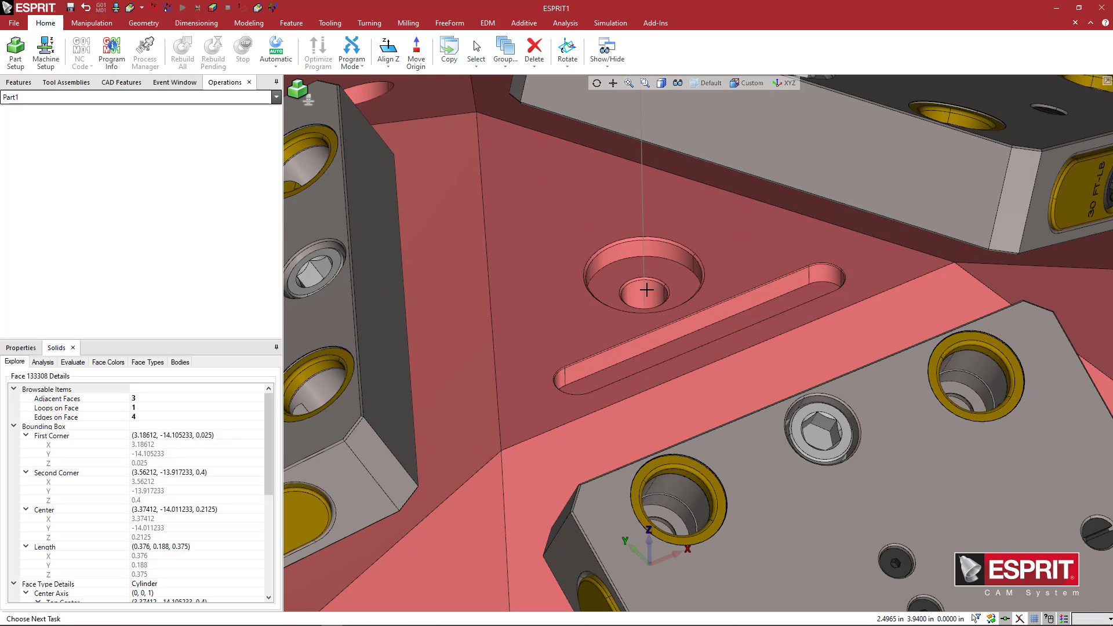
scroll(647, 287, "down", 3)
middle_click_drag(656, 375, 607, 362, "shift")
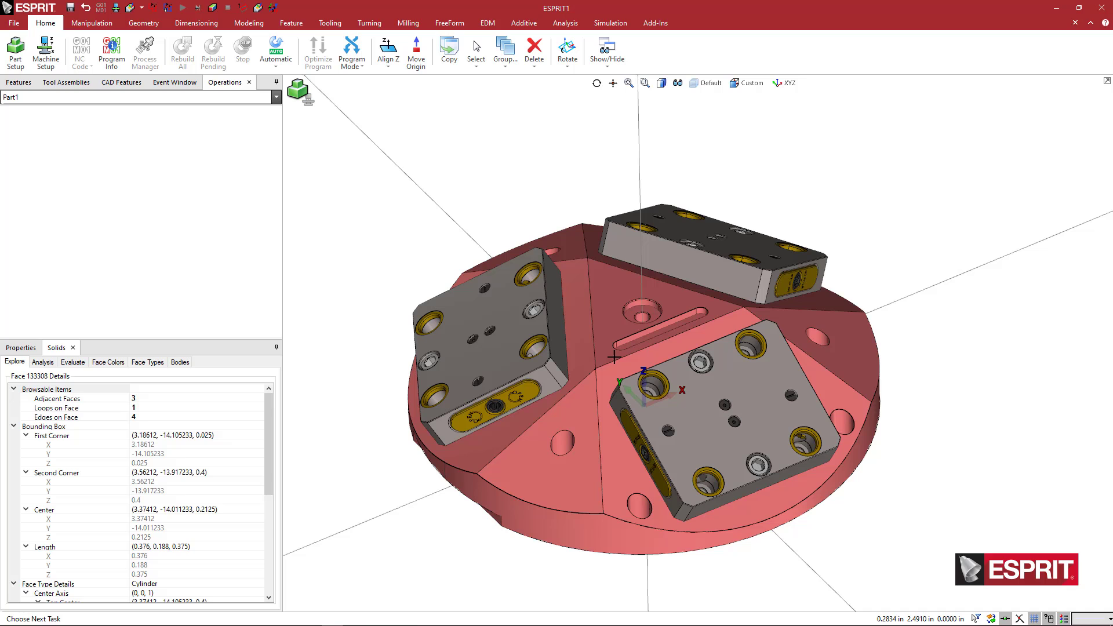
scroll(642, 359, "down", 2)
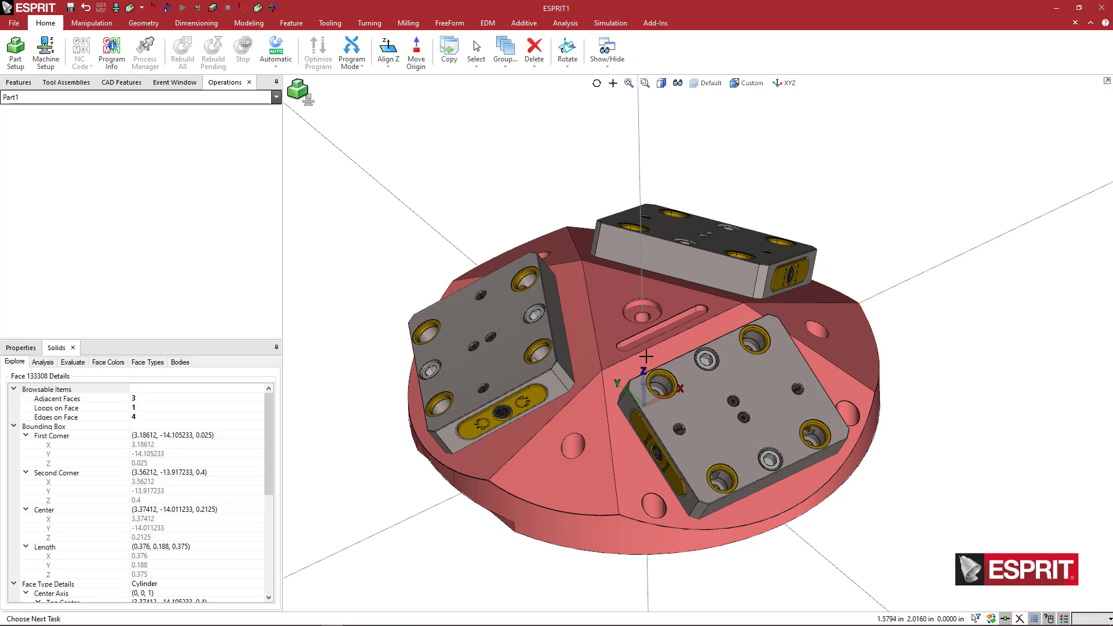
Step: Glance at the 5th Axis product page, then return to the ESPRIT model
key("alt+Tab")
key("Tab")
key("Tab")
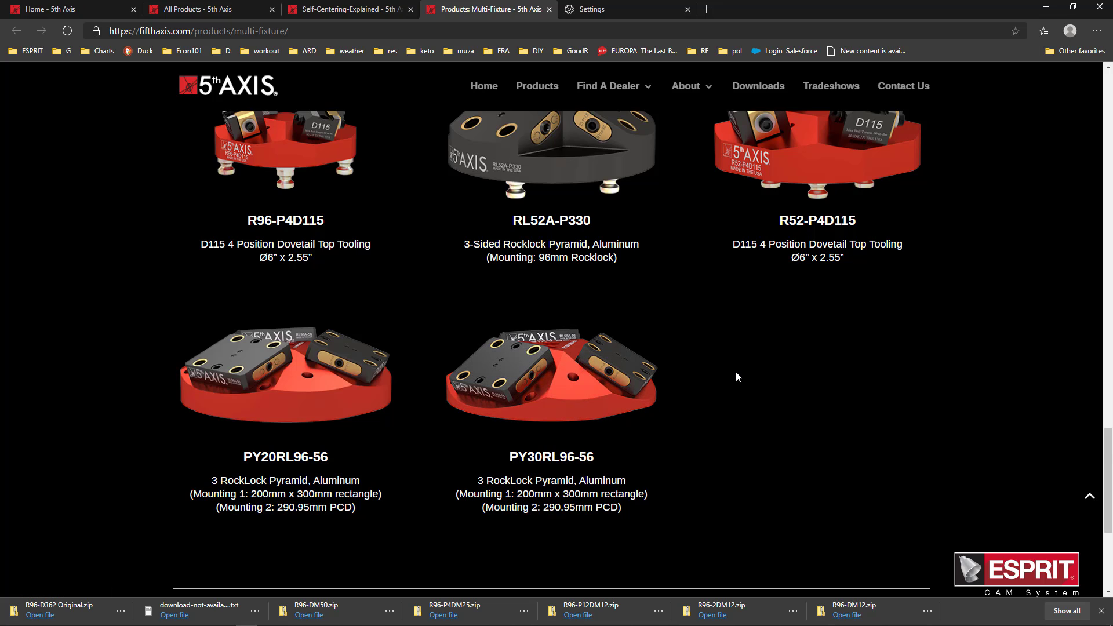
key("alt+Tab")
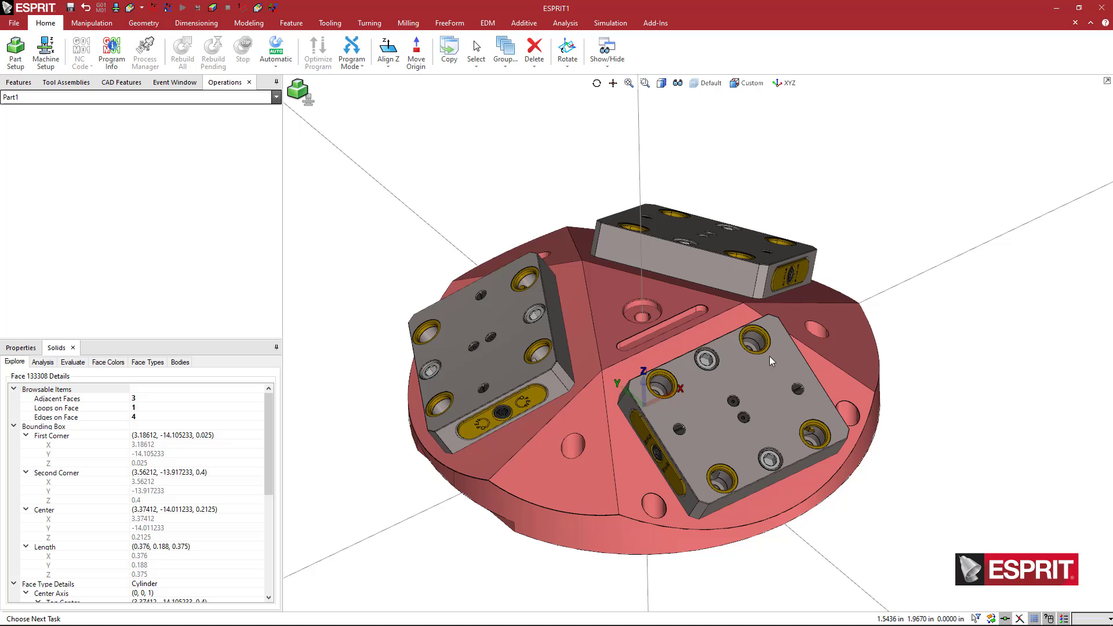
Step: Set the base body's Color property from pink to bright red, leaving the vise blocks grey
left_click(588, 484)
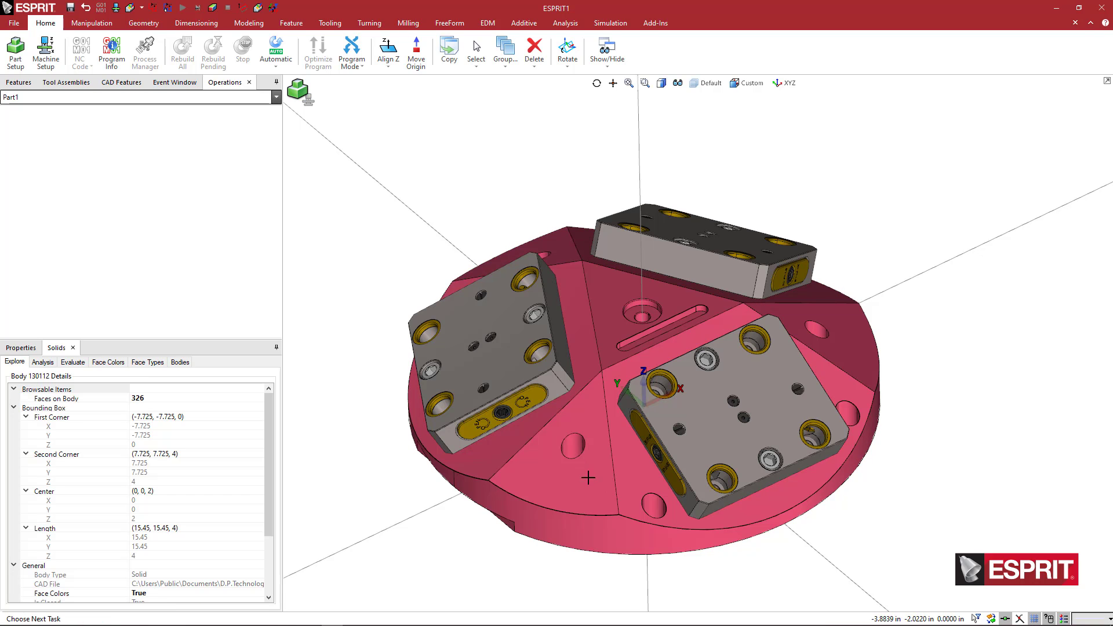
left_click(21, 348)
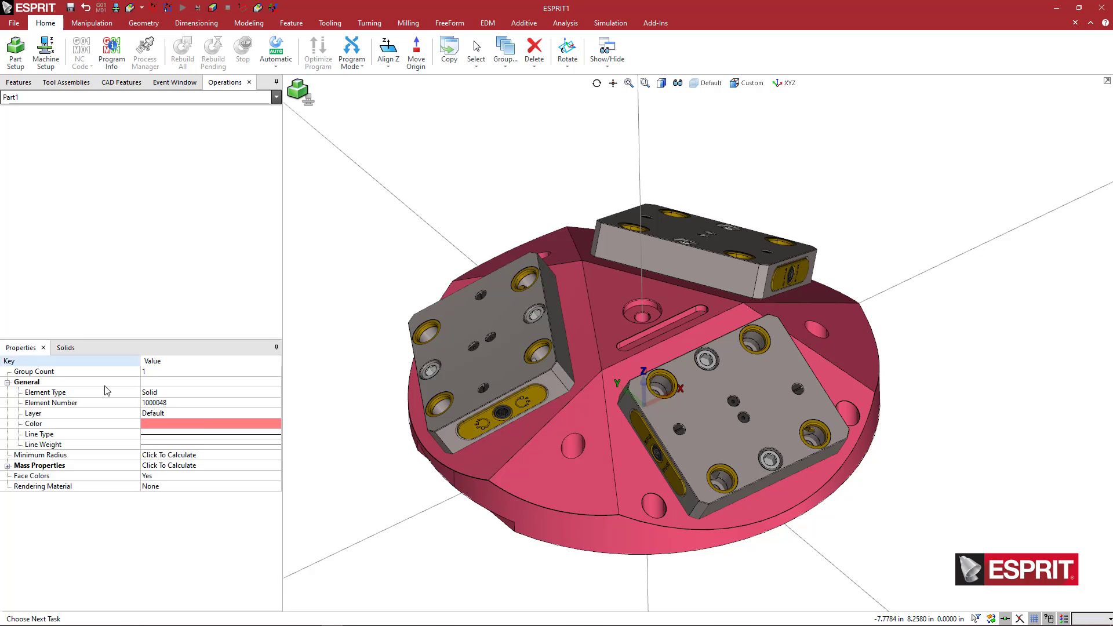
left_click(241, 426)
left_click(264, 424)
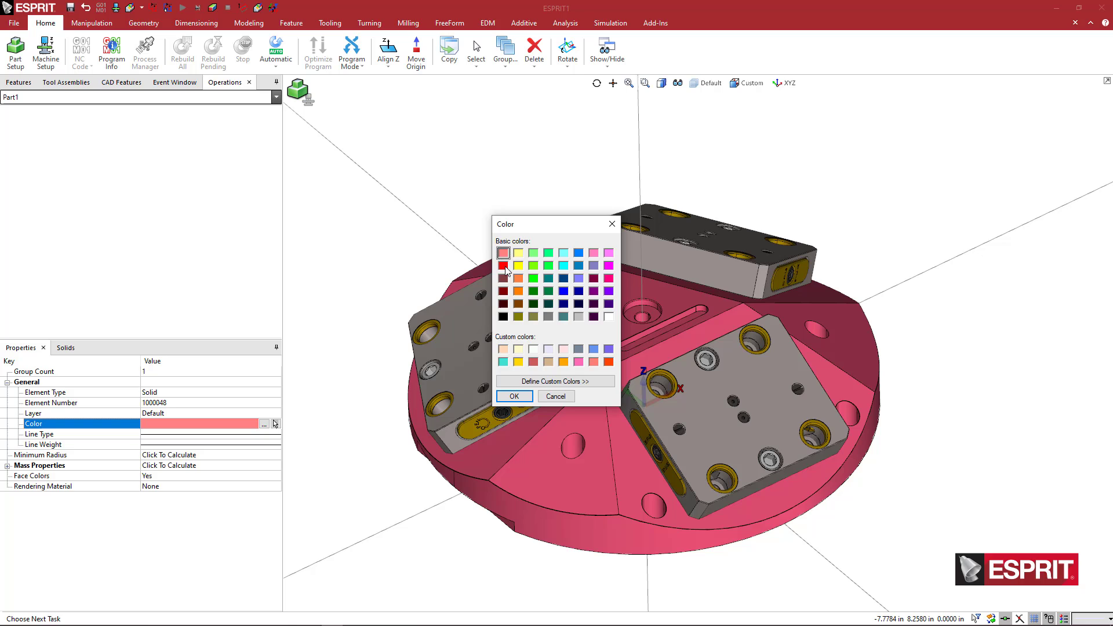
left_click(503, 266)
left_click(514, 396)
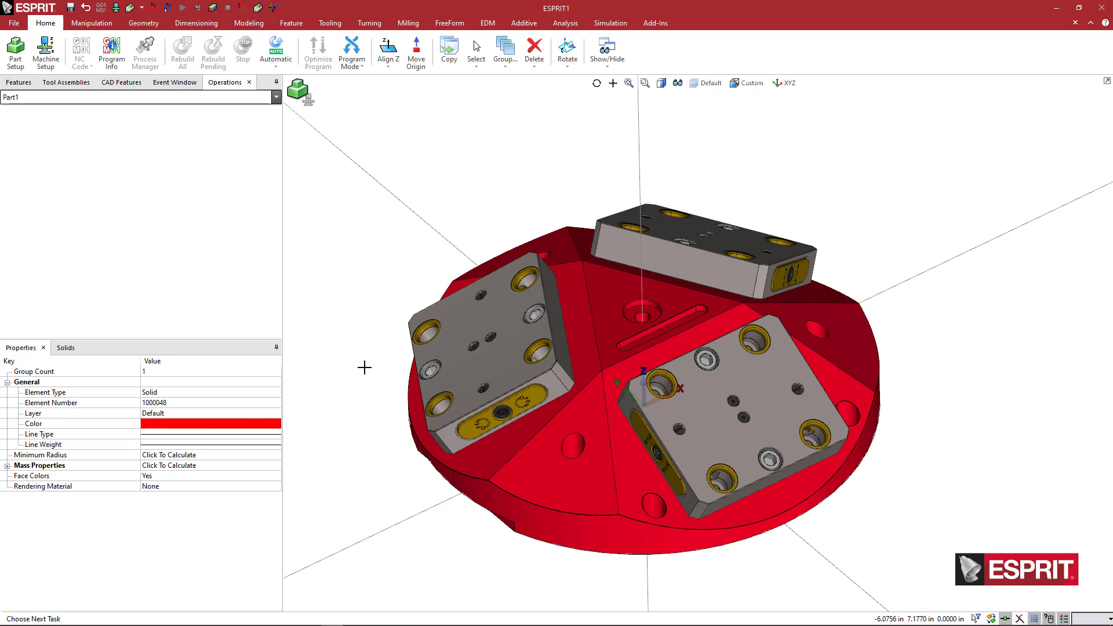
left_click(359, 366)
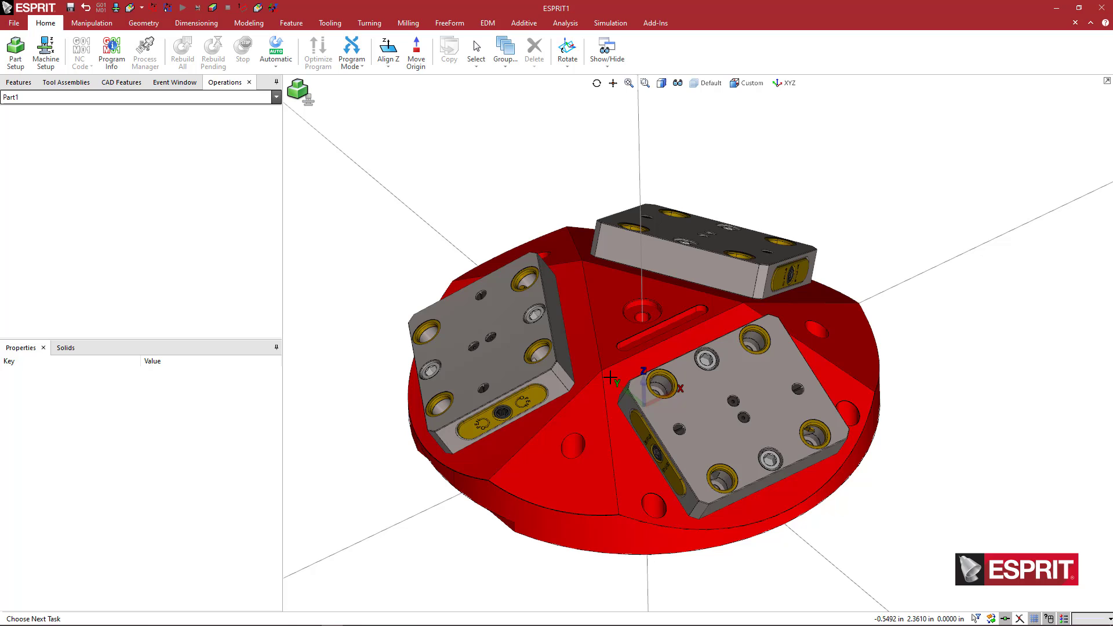
Step: Select the fixture bodies and delete the three vise blocks, leaving only the red base
middle_click_drag(635, 380, 621, 368)
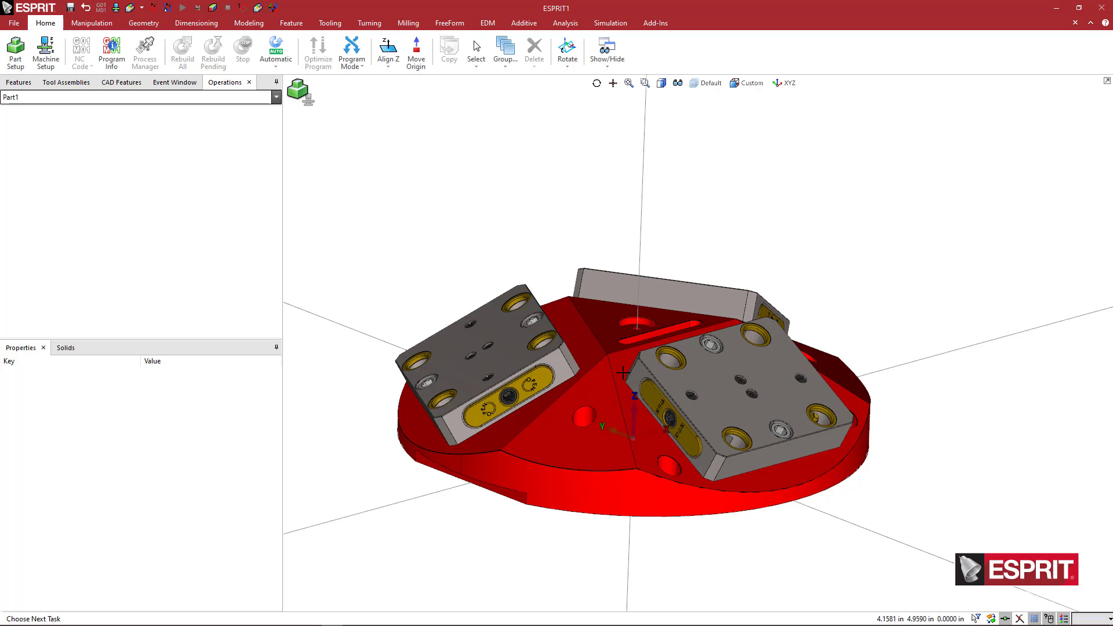
middle_click_drag(588, 394, 583, 395)
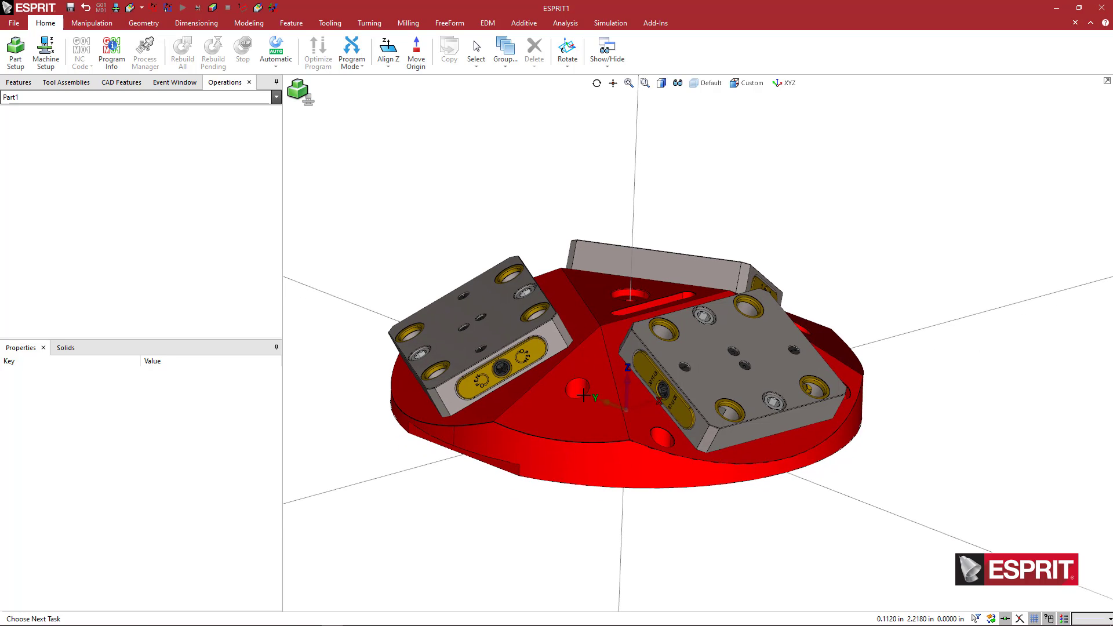
left_click(576, 420)
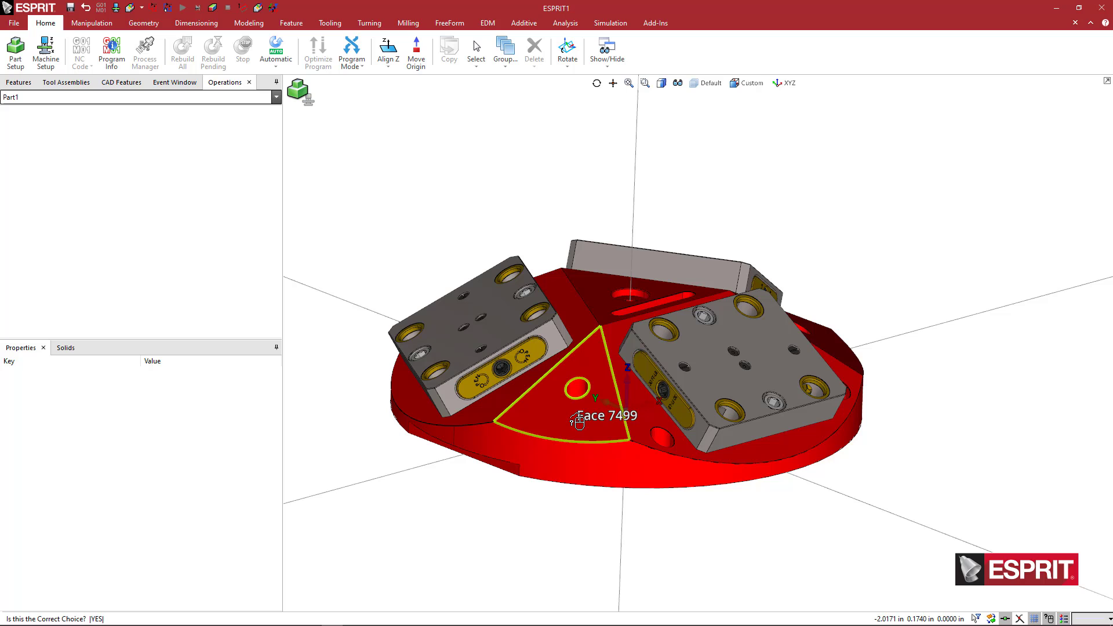
right_click(577, 420)
left_click(577, 421)
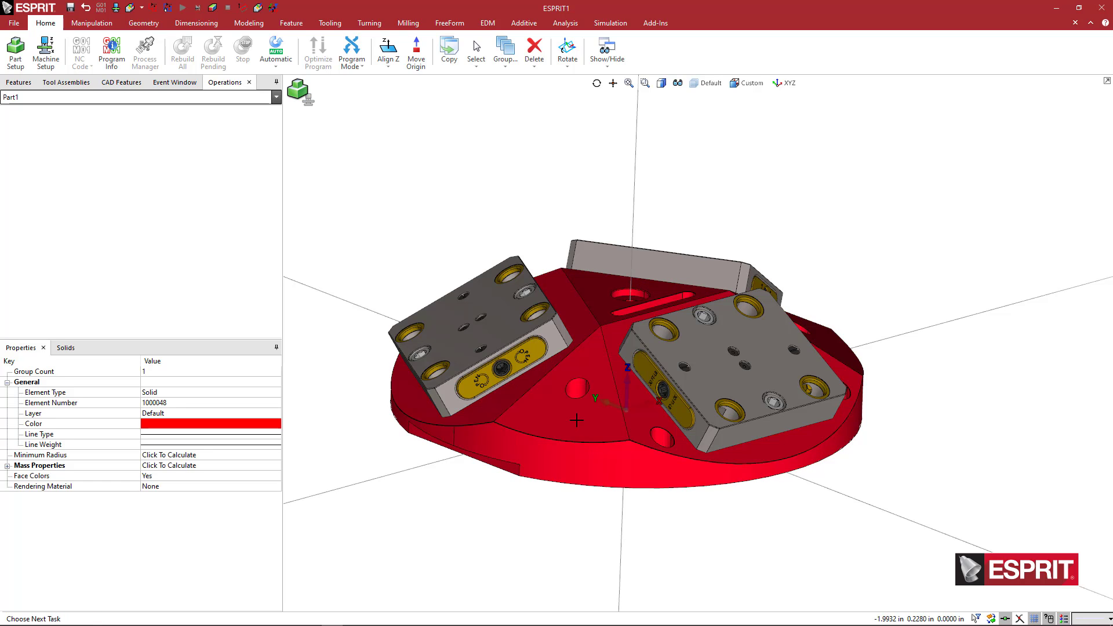
key("ctrl+a")
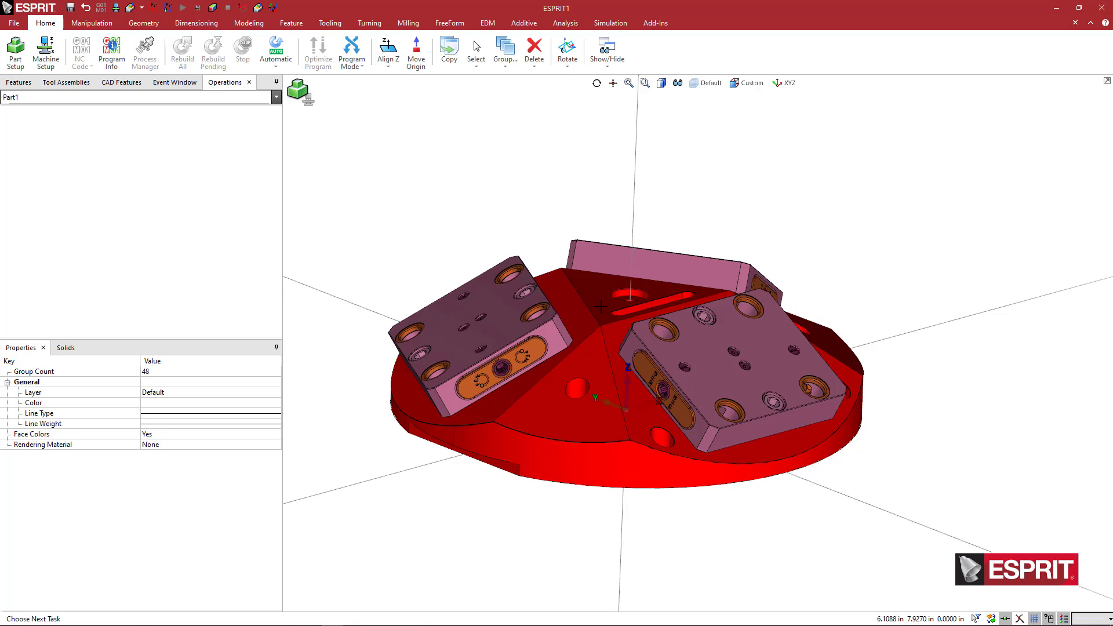
right_click(706, 183)
left_click(753, 201)
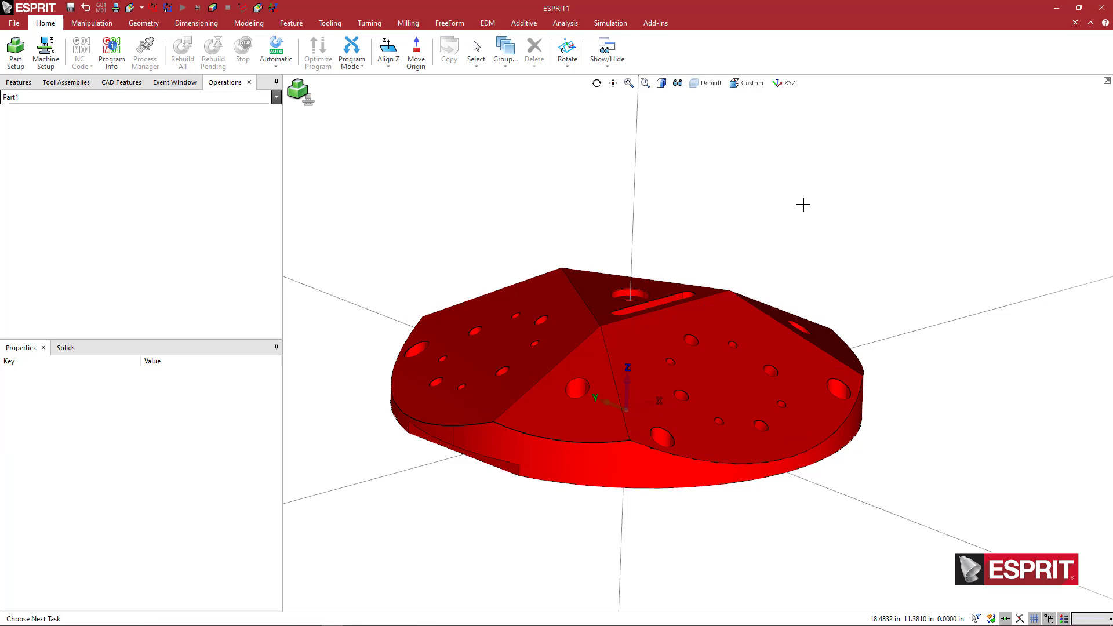
middle_click_drag(800, 238, 800, 261)
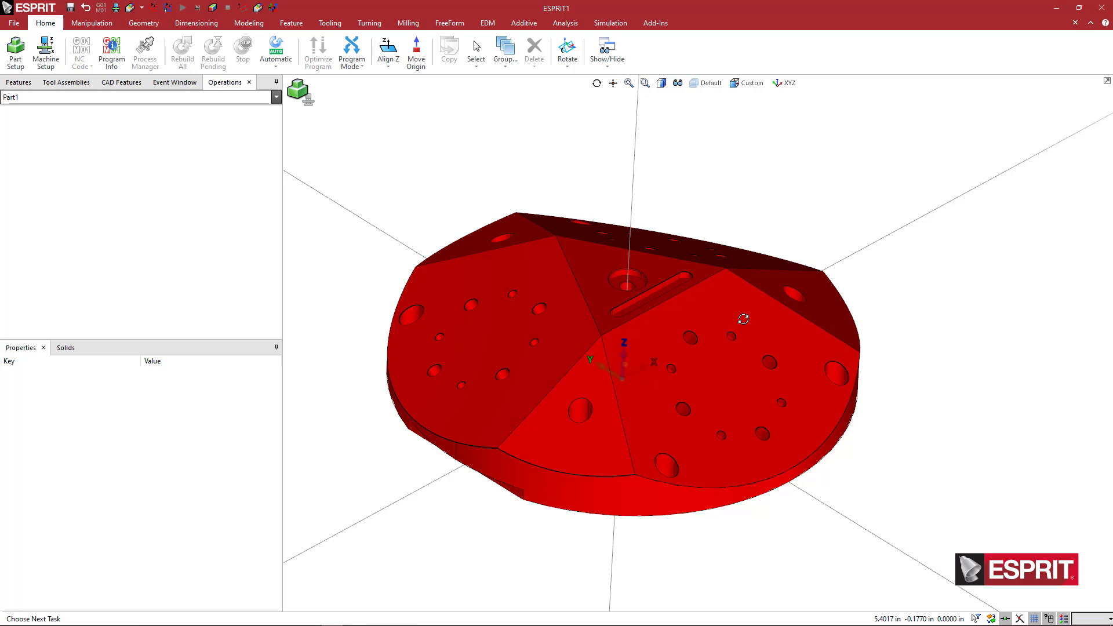
mouse_move(742, 318)
middle_mouse_down()
mouse_move(740, 350)
mouse_move(738, 324)
middle_mouse_up()
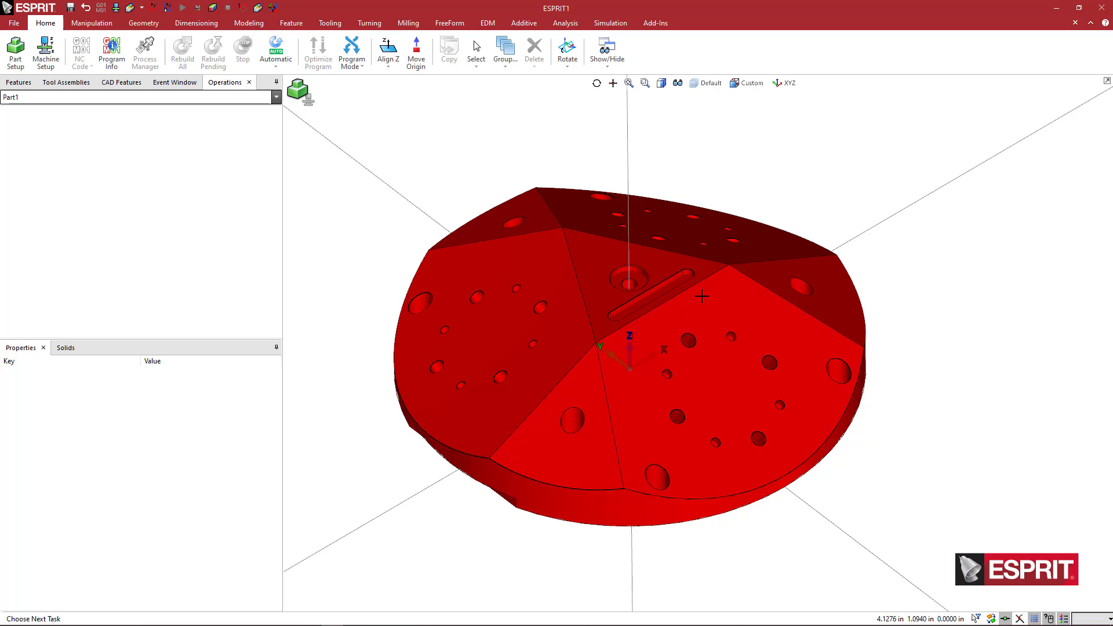
middle_click_drag(728, 335, 733, 368)
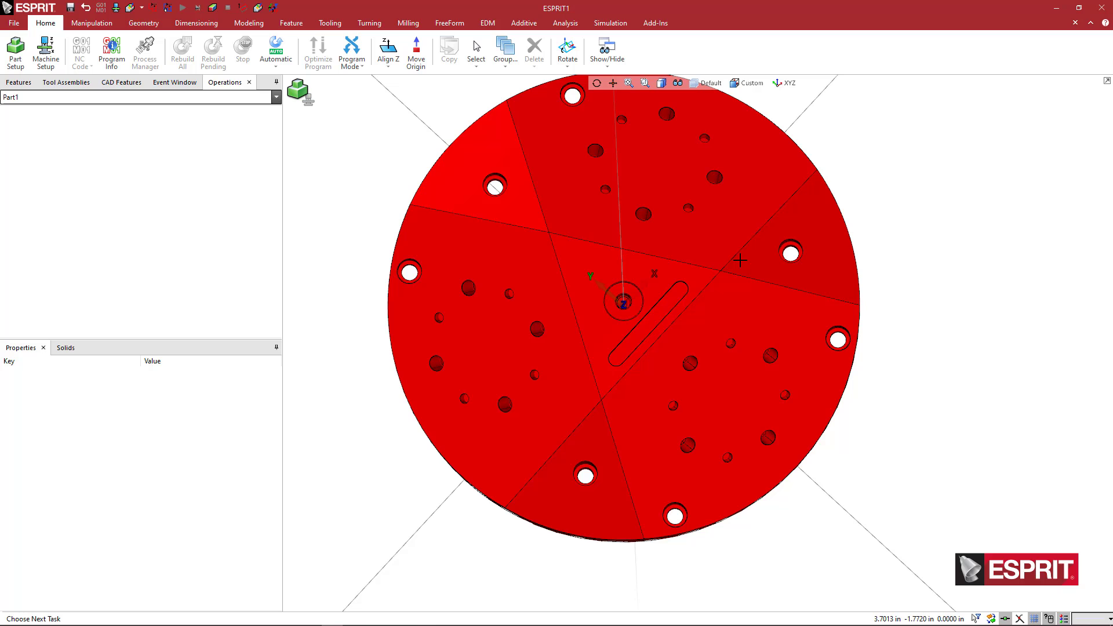
middle_click_drag(903, 350, 902, 308)
Step: Rotate the pyramid solid 90° about Z using a Rotate transformation in Move mode
key("ctrl+a")
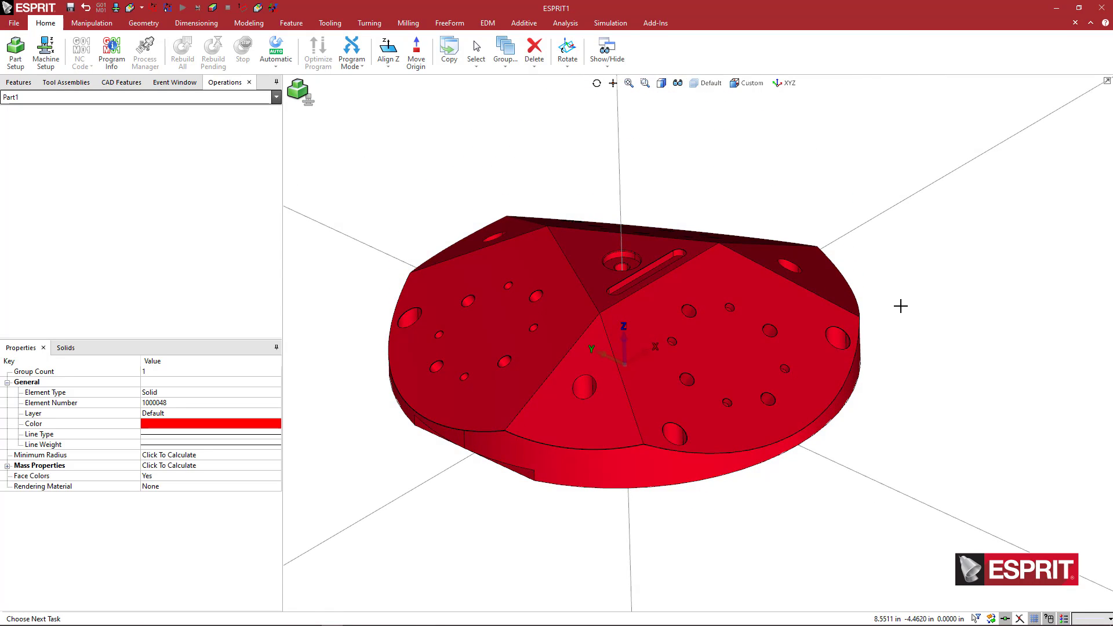
right_click(895, 295)
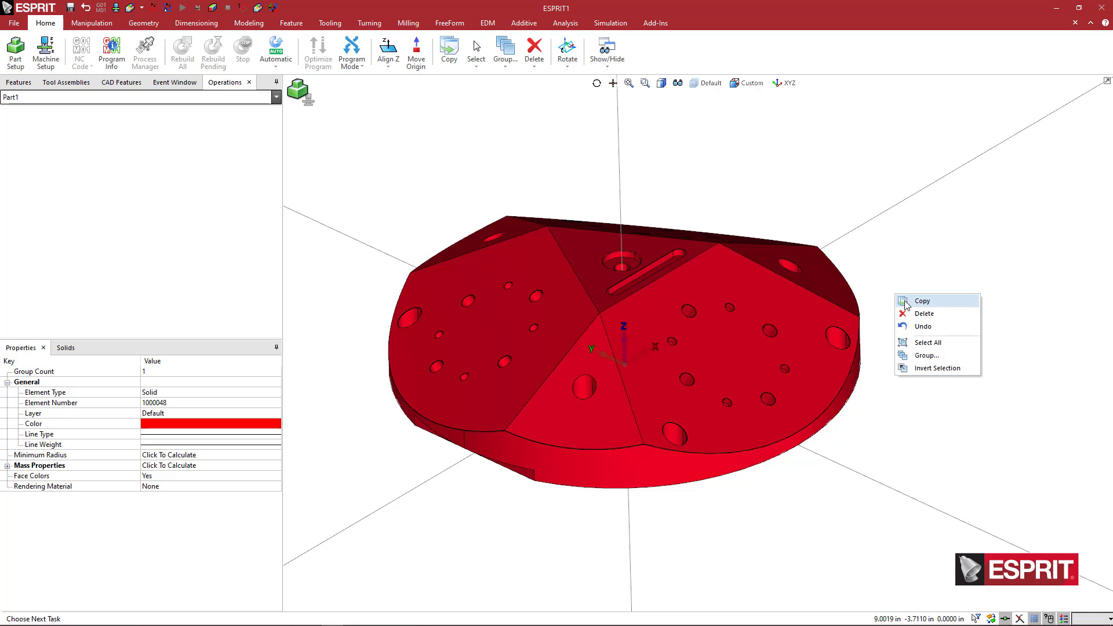
left_click(917, 344)
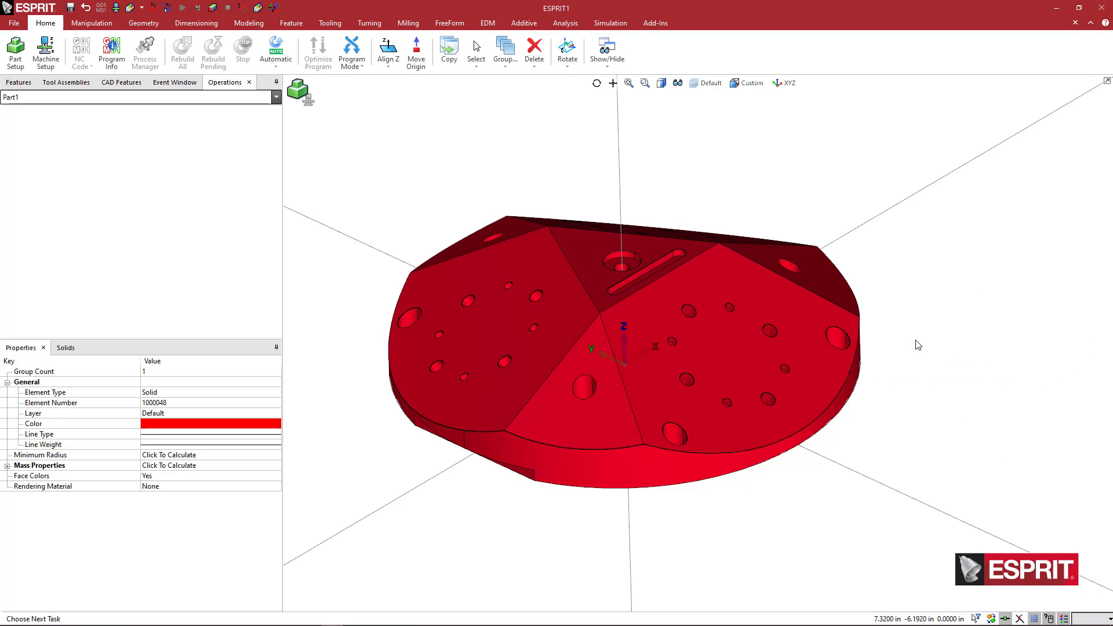
right_click(827, 186)
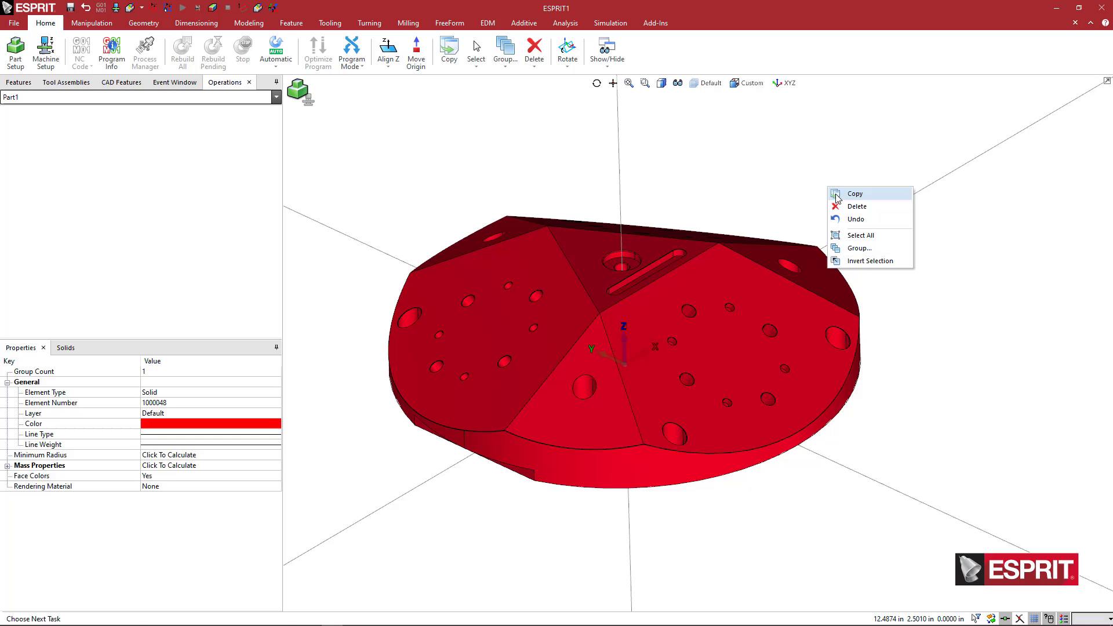
left_click(829, 194)
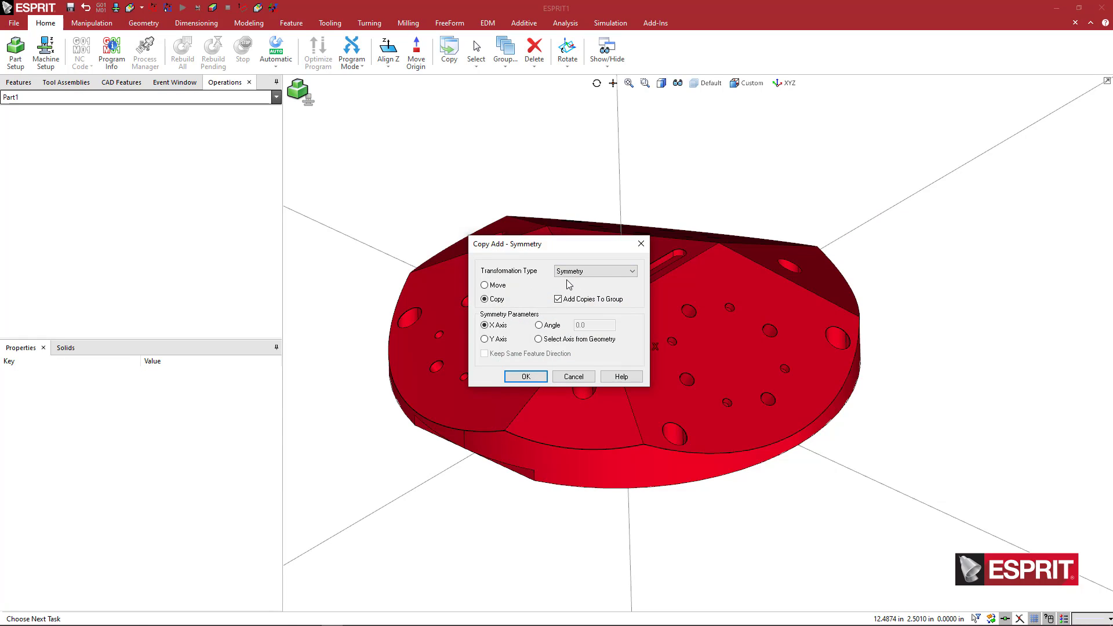
scroll(569, 284, "up", 1)
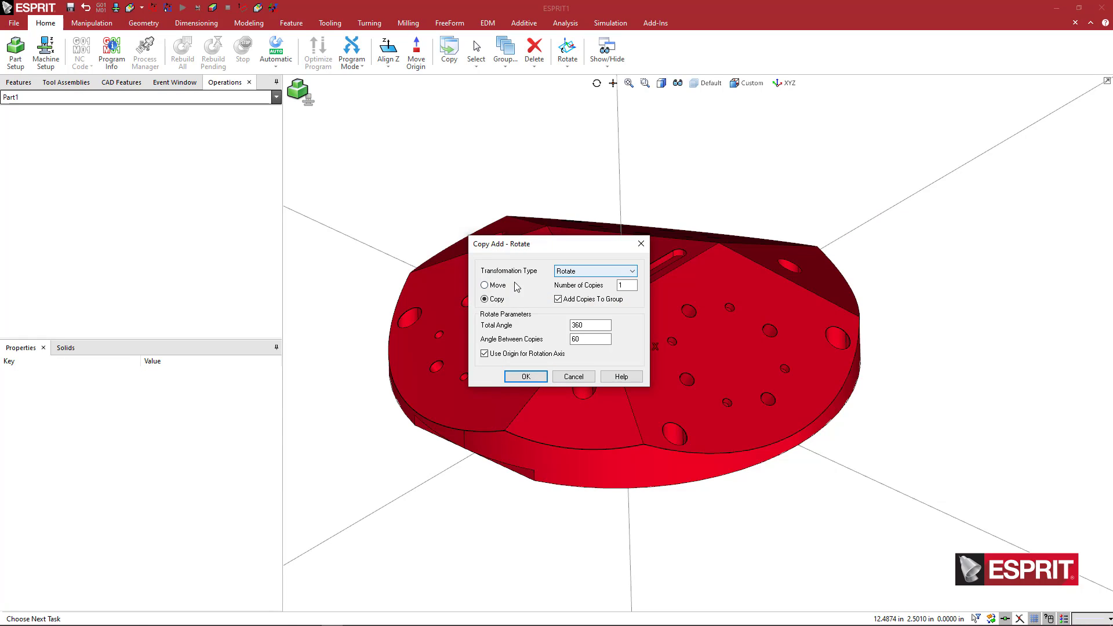
left_click(492, 285)
double_click(576, 339)
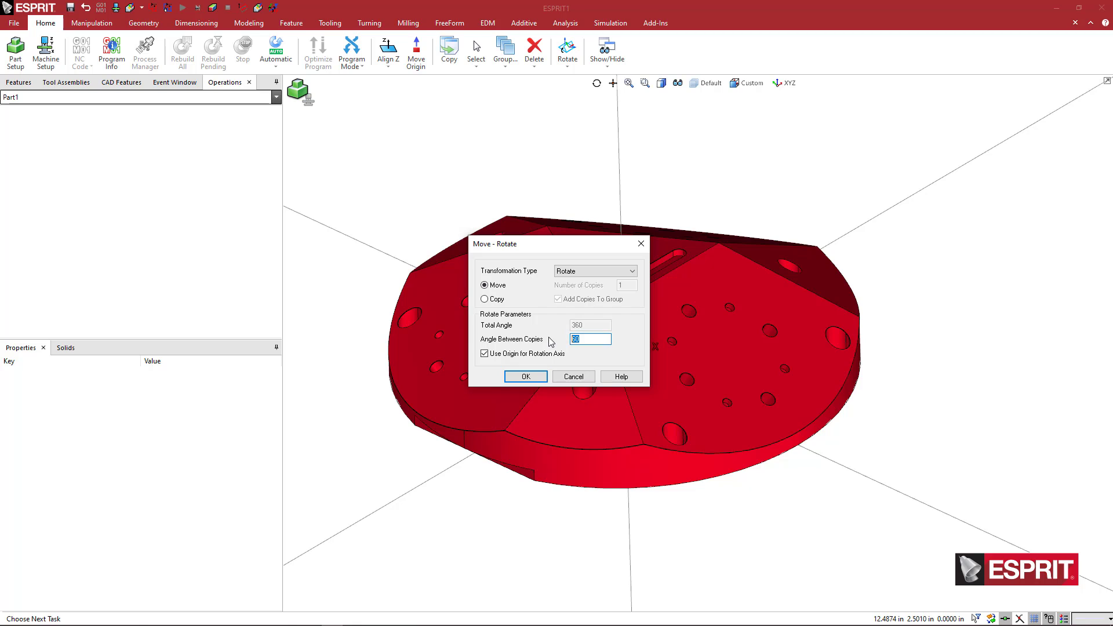
type("90")
left_click(524, 376)
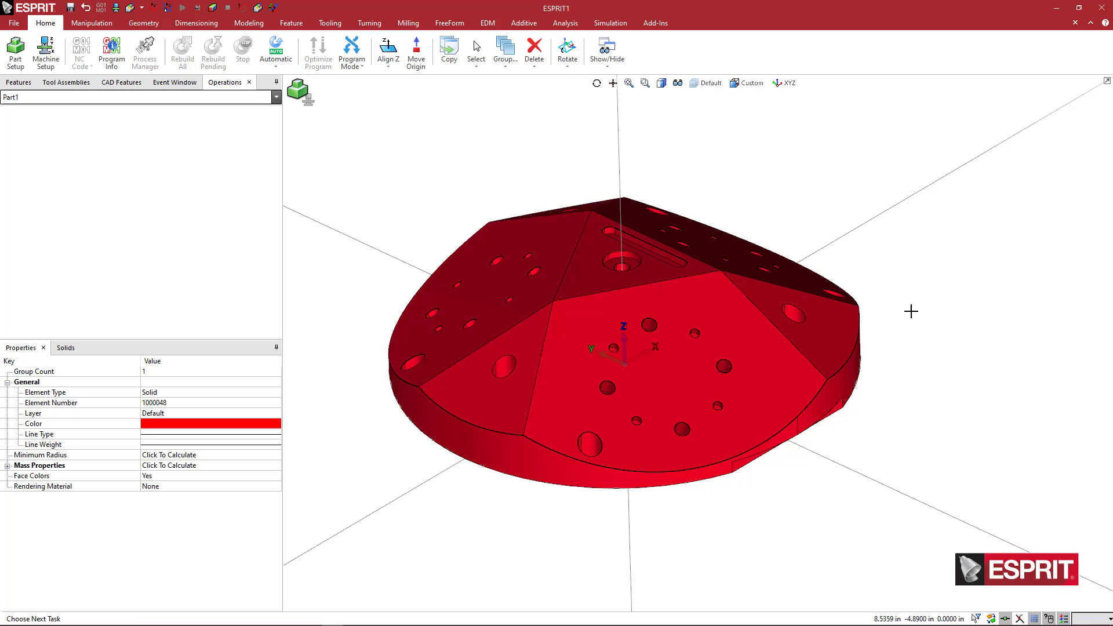
key("ctrl+t")
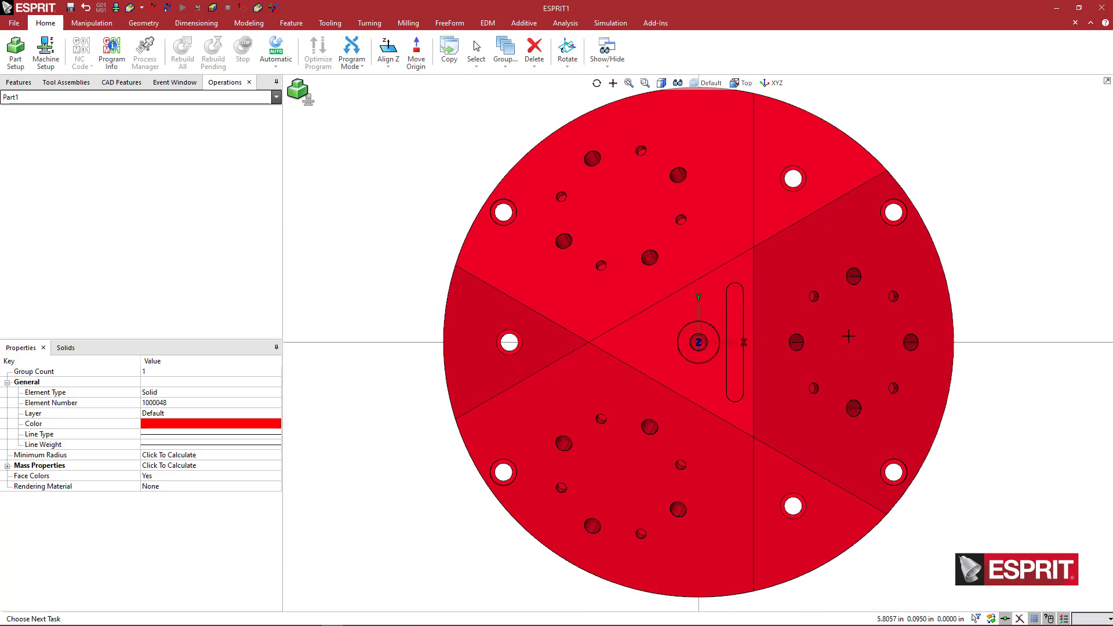
middle_click_drag(748, 335, 782, 324)
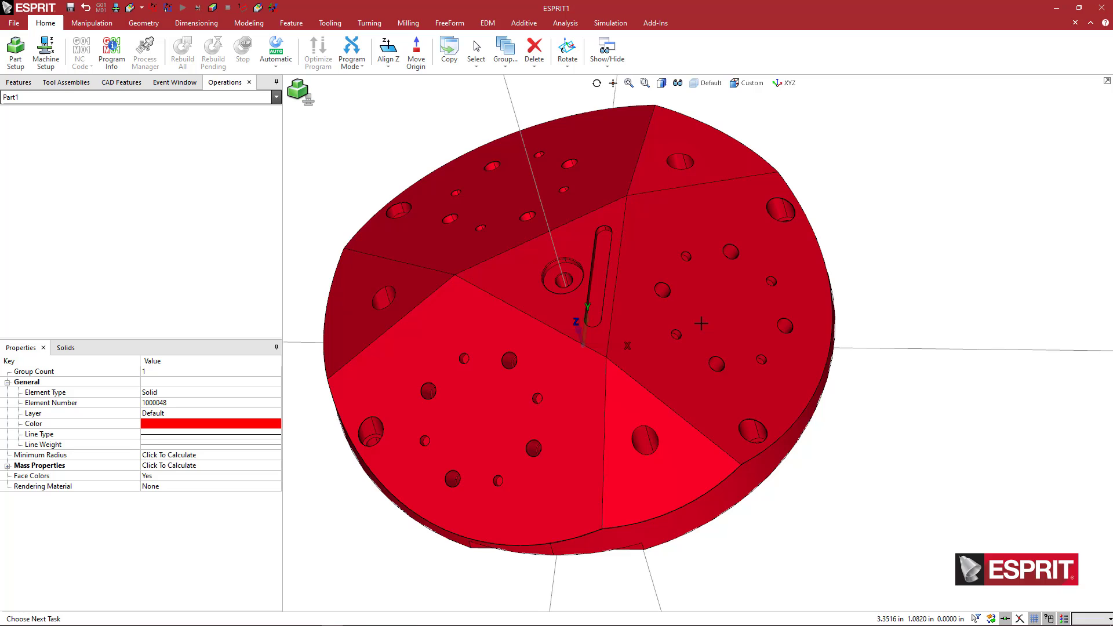
mouse_move(903, 388)
middle_mouse_down()
mouse_move(891, 365)
mouse_move(894, 384)
middle_mouse_up()
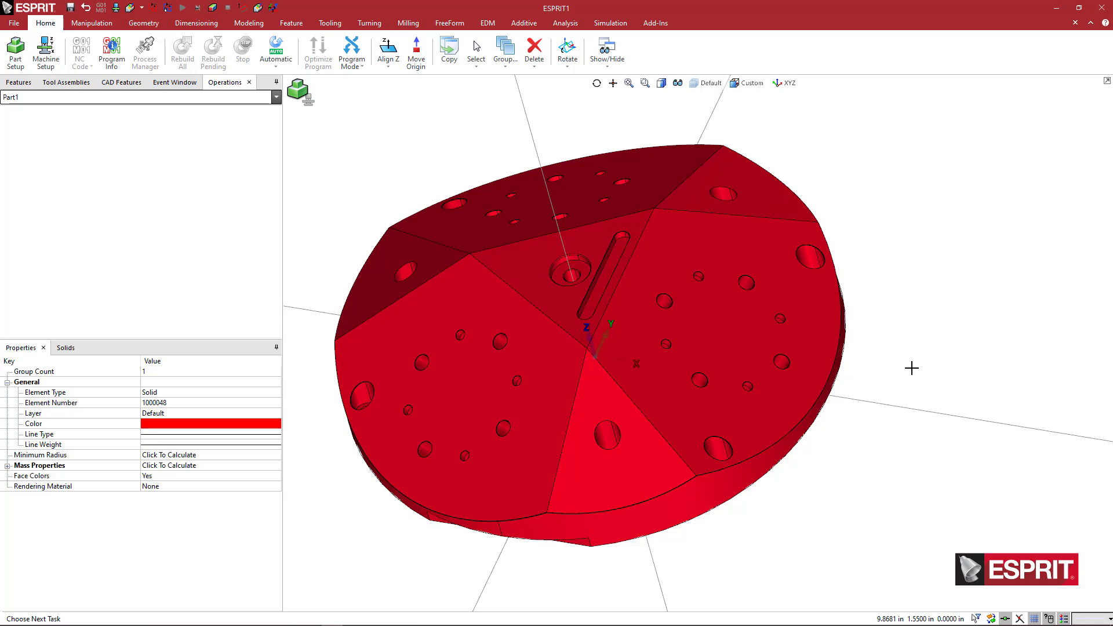
middle_click_drag(852, 348, 859, 327)
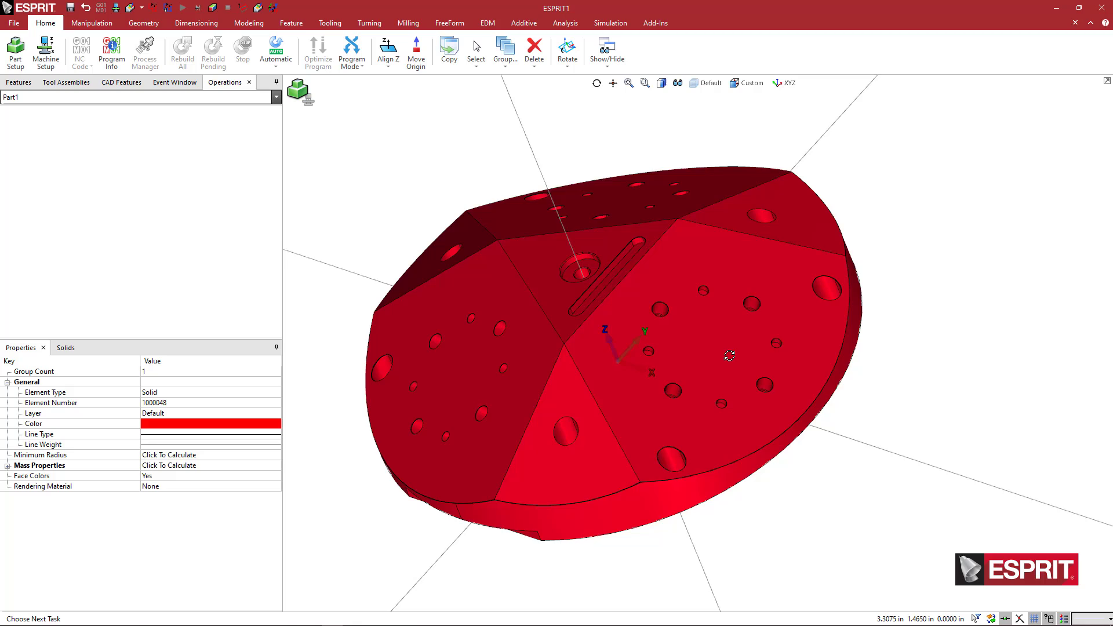
middle_click_drag(725, 350, 714, 340)
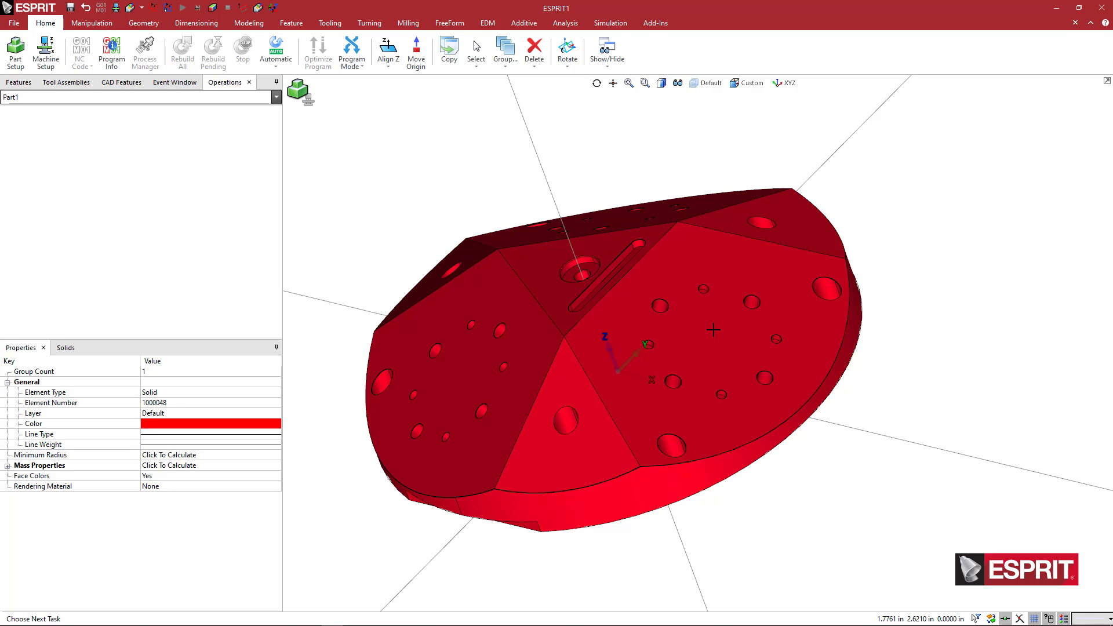
middle_click_drag(713, 329, 706, 348)
scroll(704, 348, "up", 3)
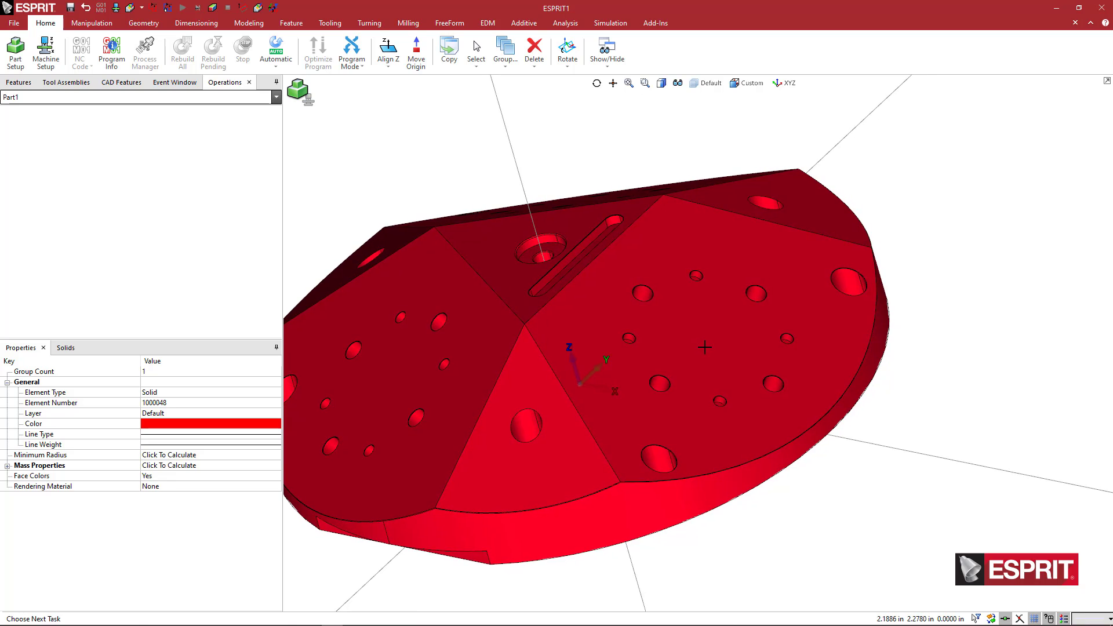
Step: Draw a Segment 2 line from the lower small hole to the upper one on the face
left_click(148, 25)
left_click(79, 51)
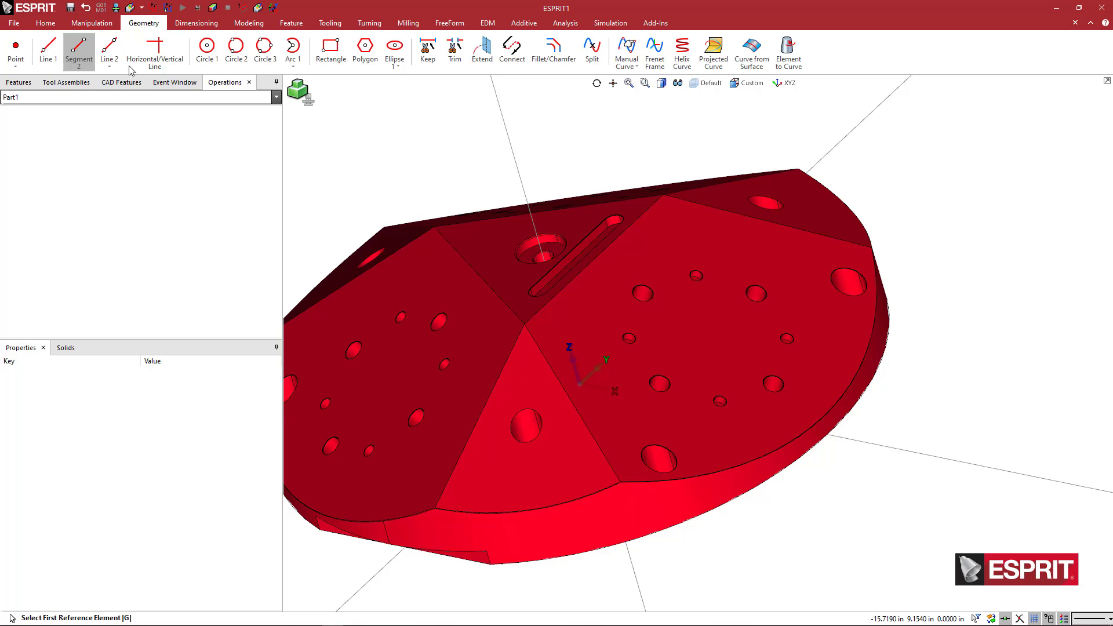
middle_click_drag(612, 345, 684, 336)
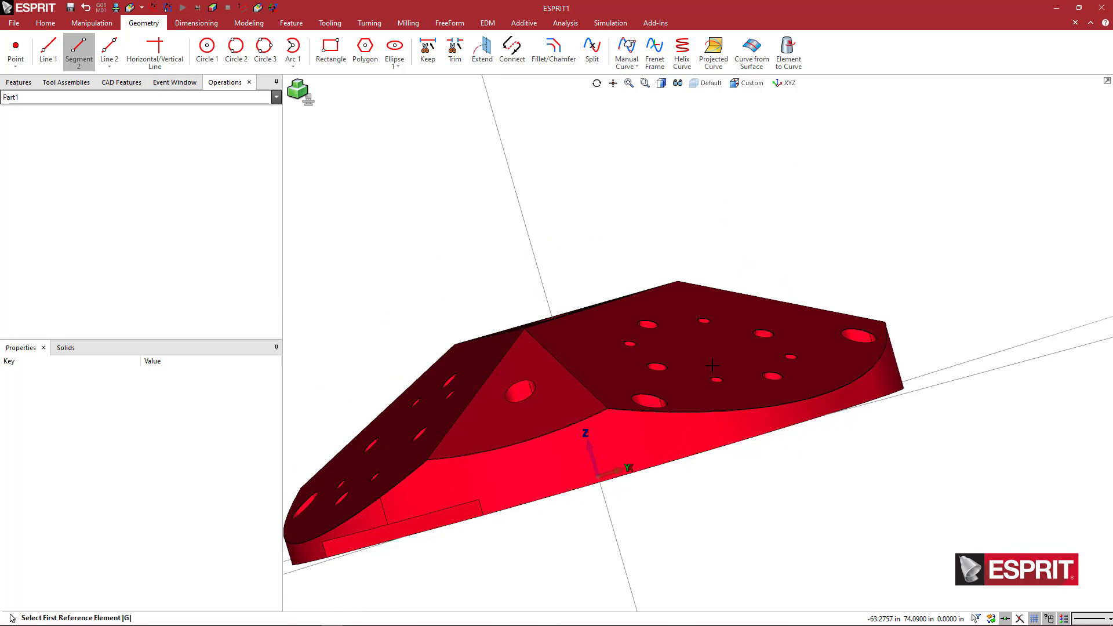
scroll(712, 365, "up", 5)
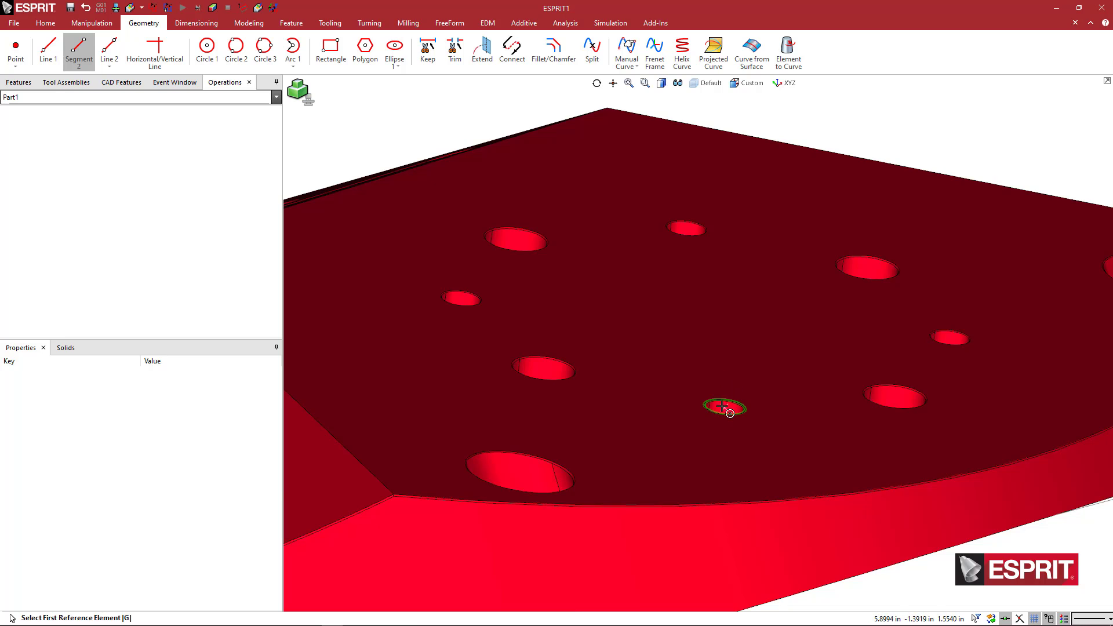
scroll(723, 403, "up", 2)
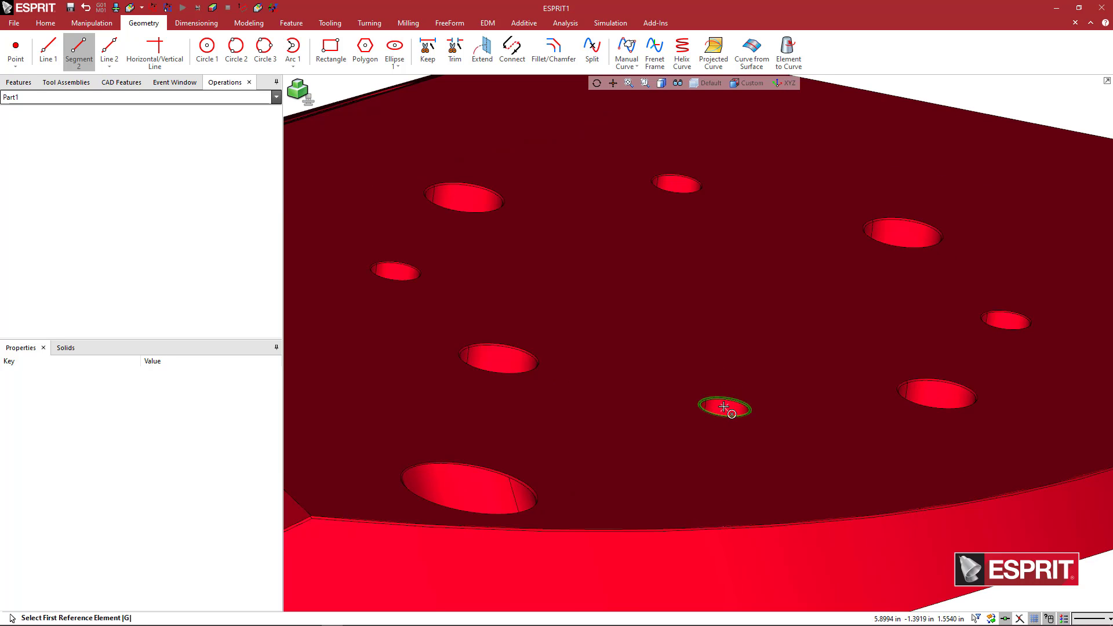
left_click(723, 407)
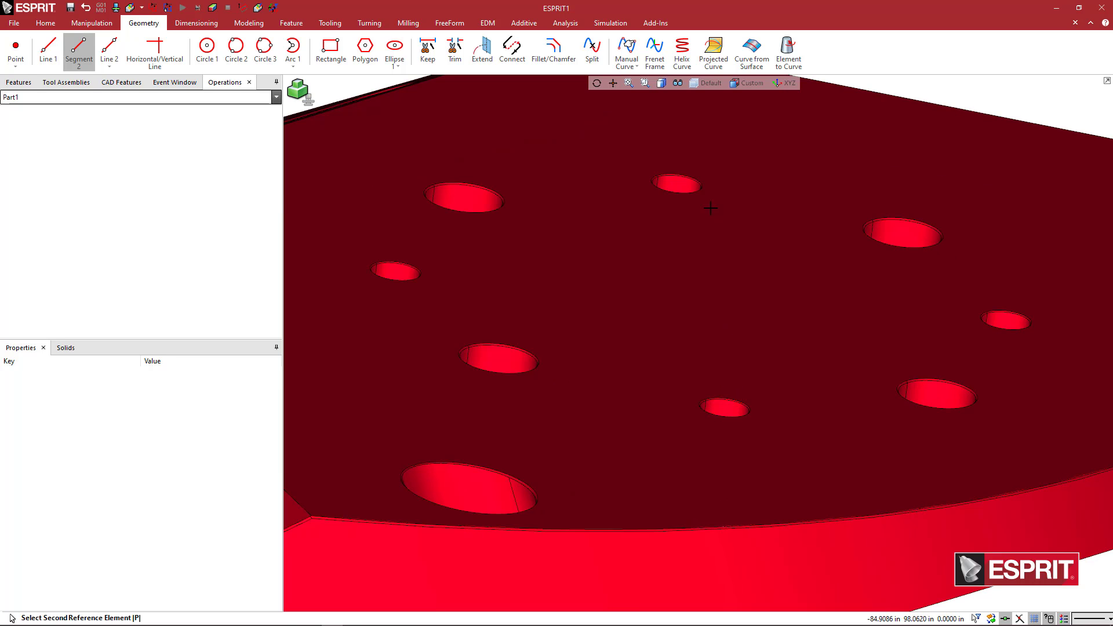
left_click(678, 183)
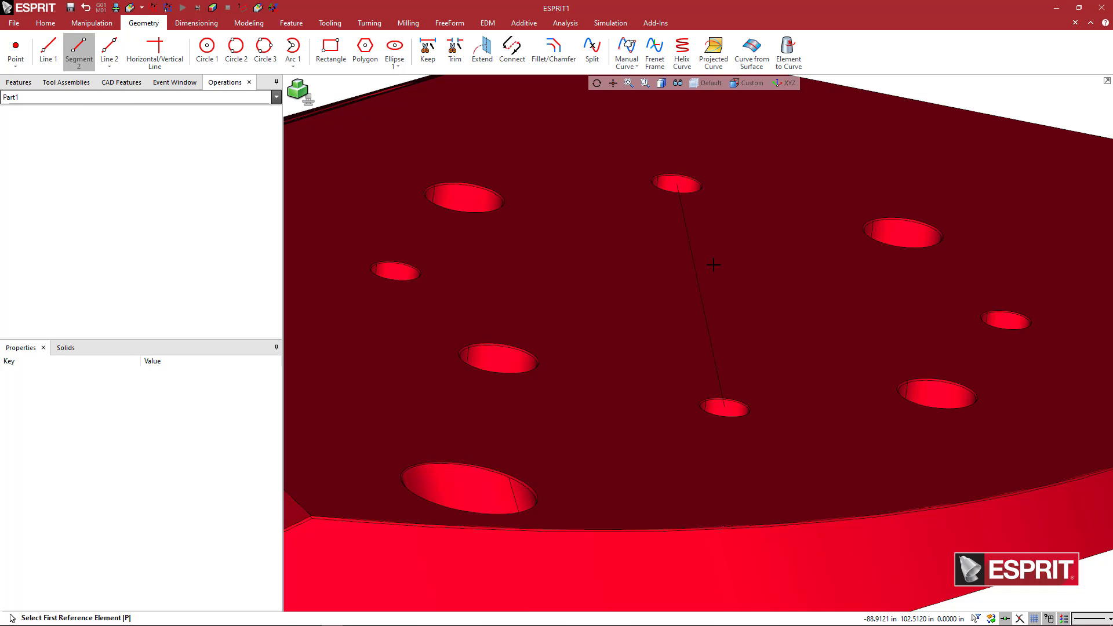
key("Escape")
left_click(732, 306)
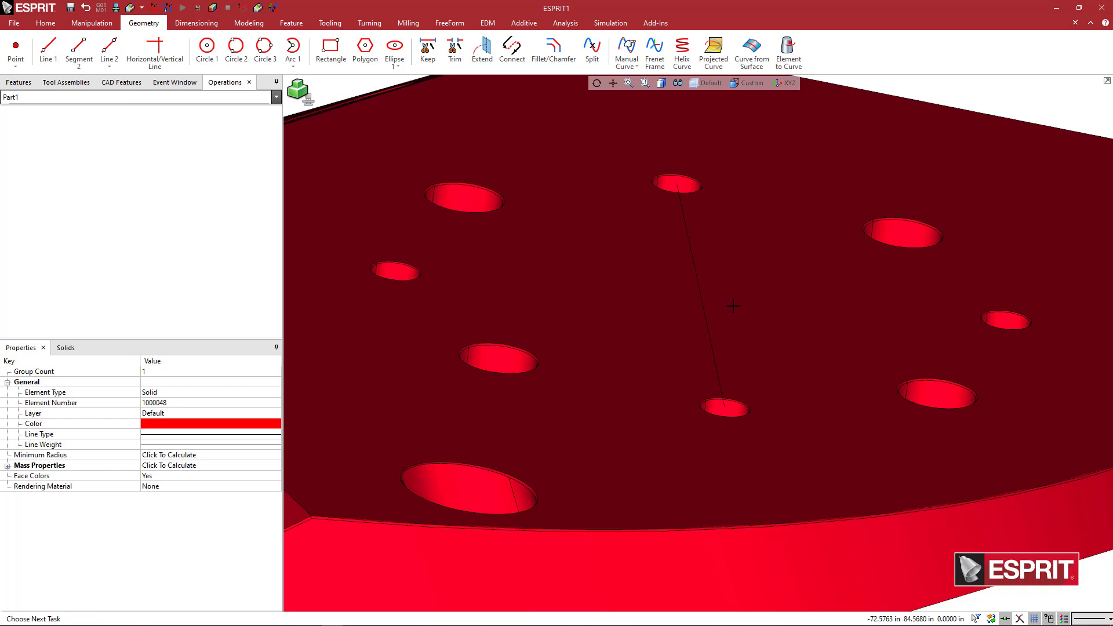
scroll(738, 316, "down", 5)
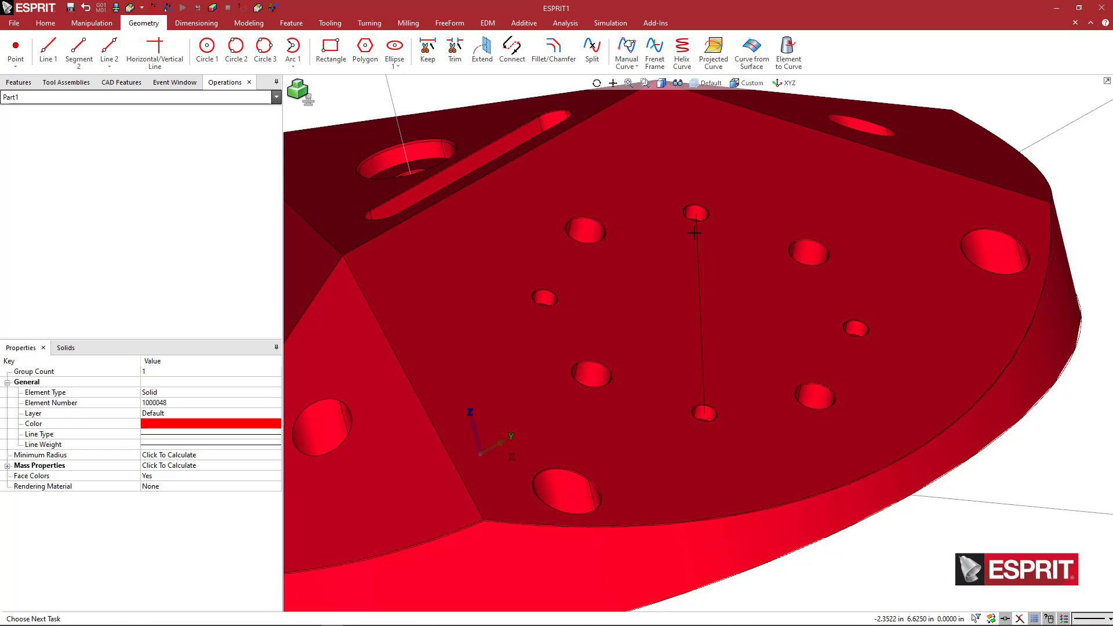
scroll(699, 413, "down", 3)
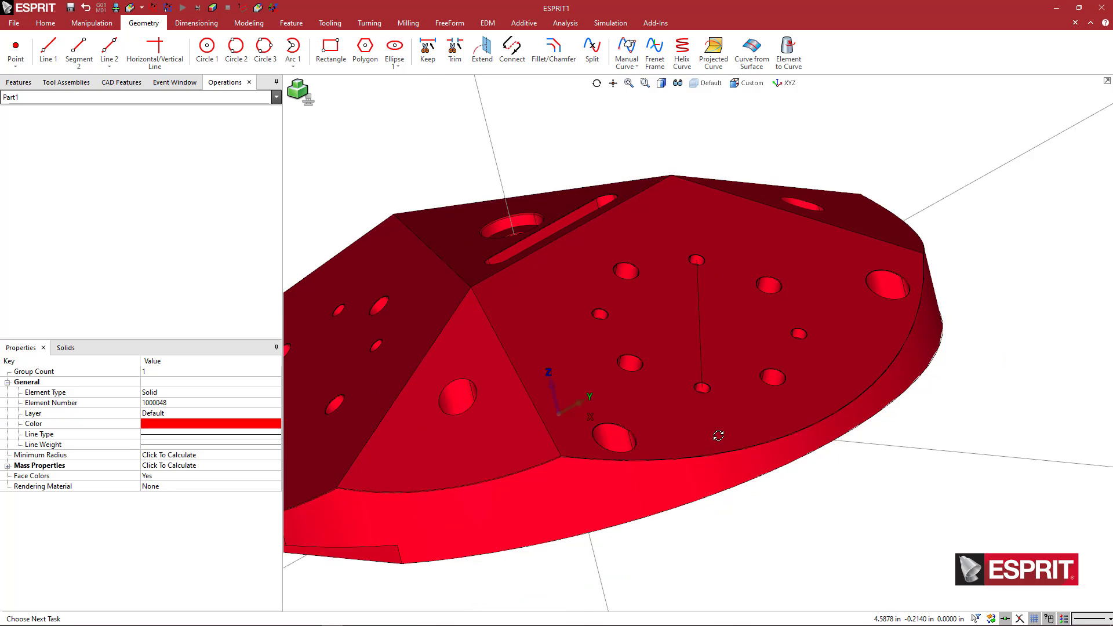
scroll(722, 434, "down", 2)
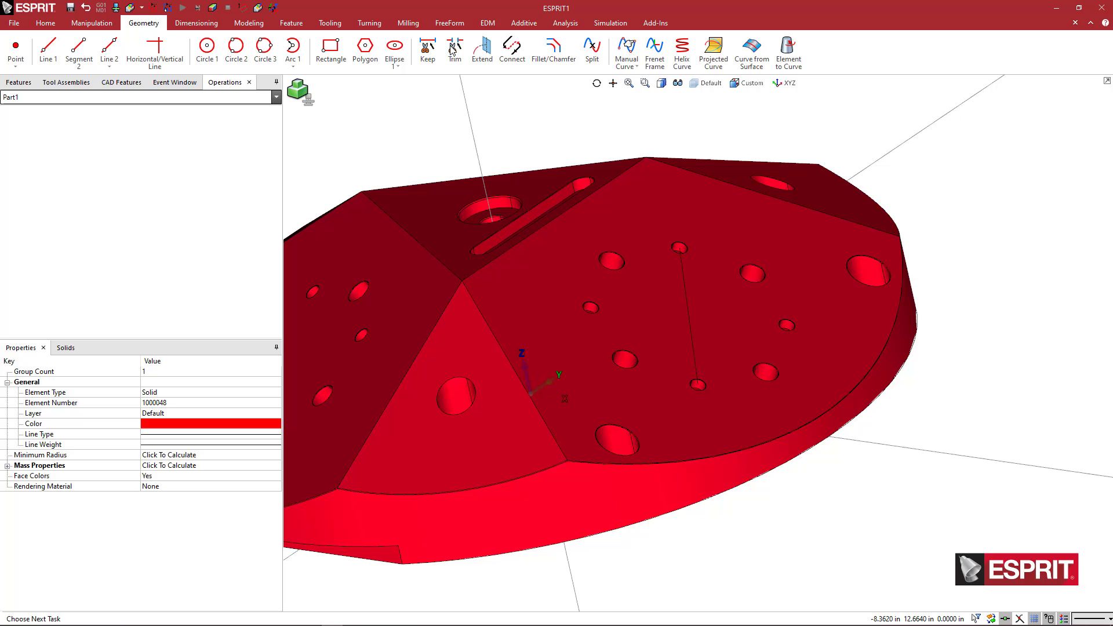
Step: Browse the Home tab's Rotate list for the Workplane from Geometry command
left_click(45, 23)
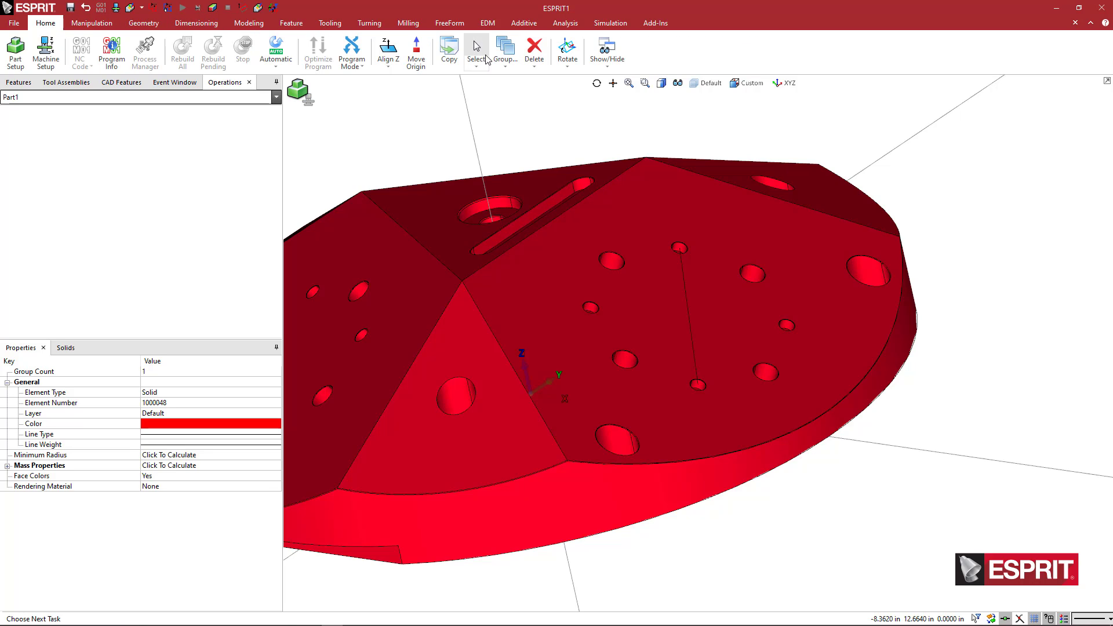
left_click(566, 69)
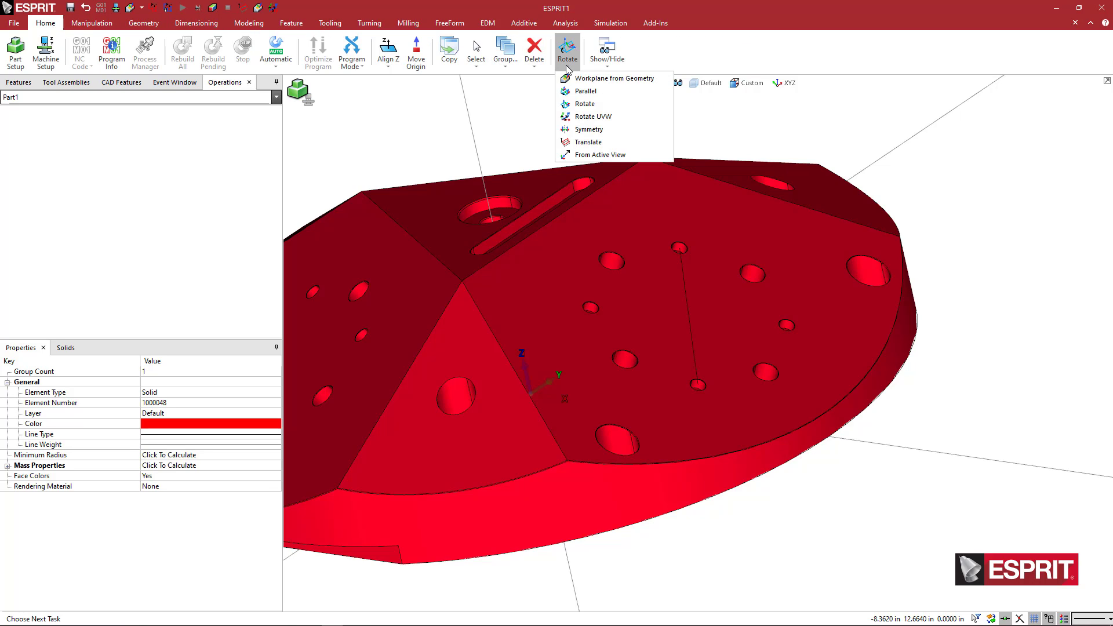
right_click(593, 81)
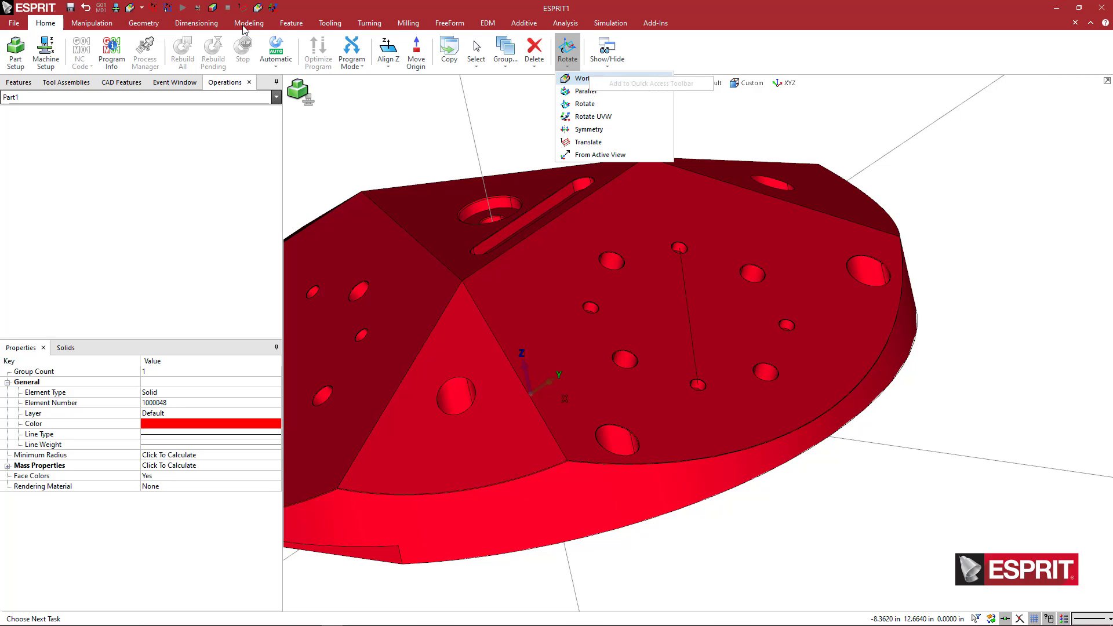
Step: Create a work plane from the plate's upper face, confirm it, and orbit to check
left_click(143, 26)
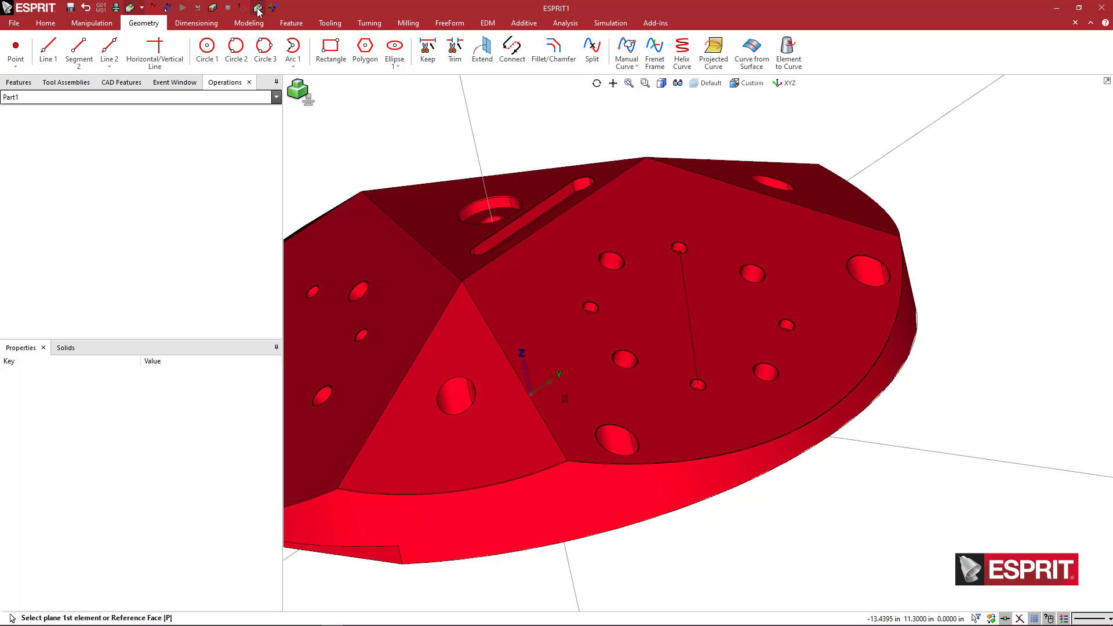
left_click(323, 57)
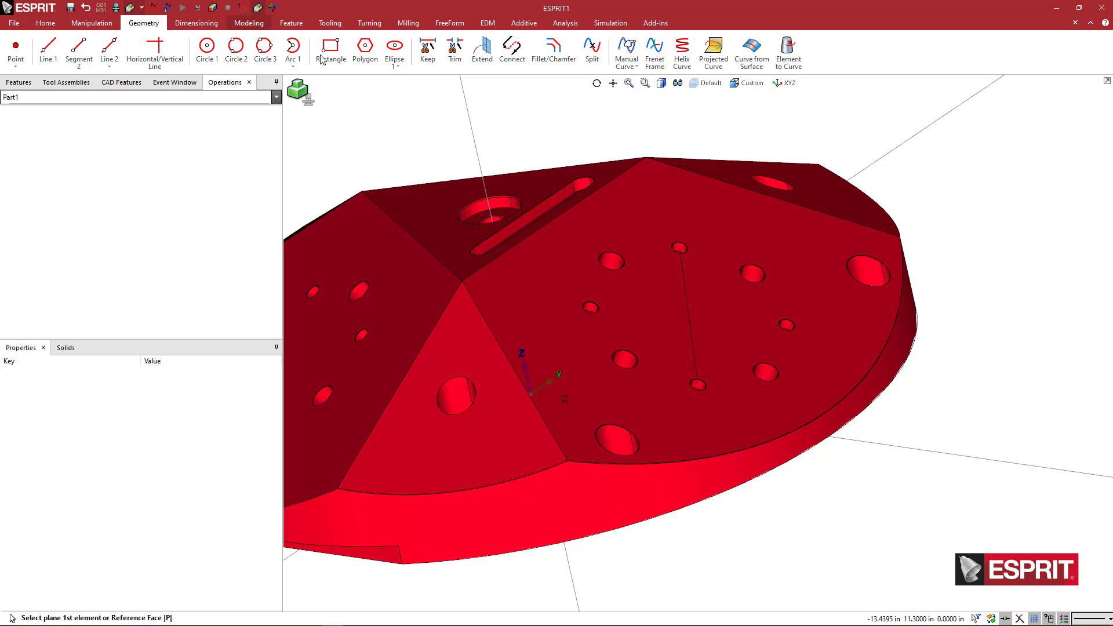
left_click(649, 303)
left_click(647, 308)
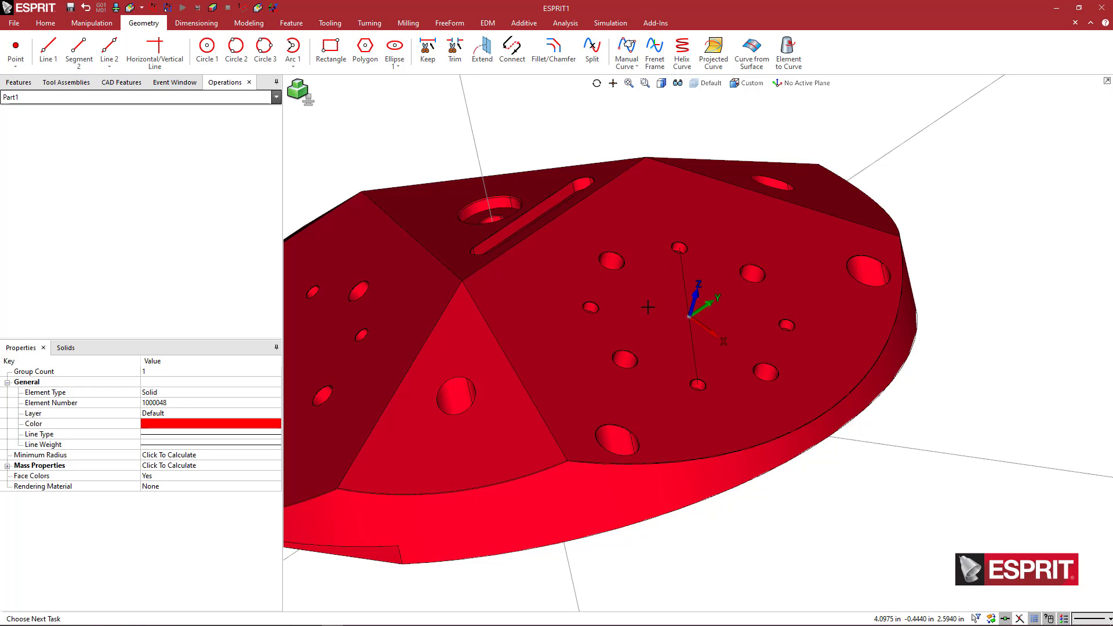
middle_click_drag(648, 312, 698, 326)
scroll(698, 326, "up", 10)
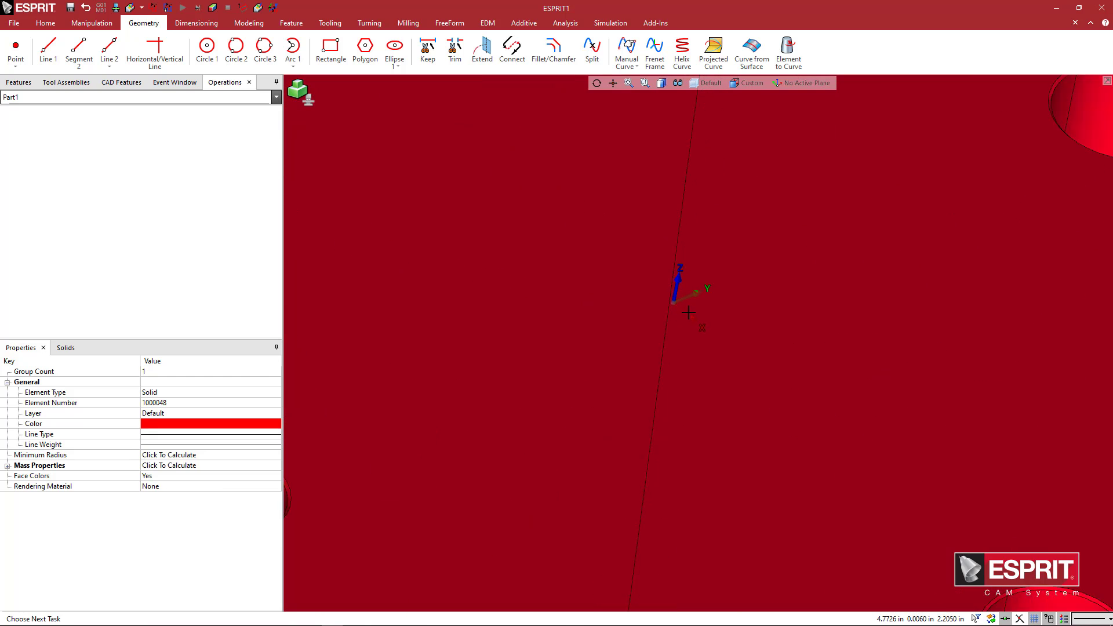
scroll(670, 301, "down", 5)
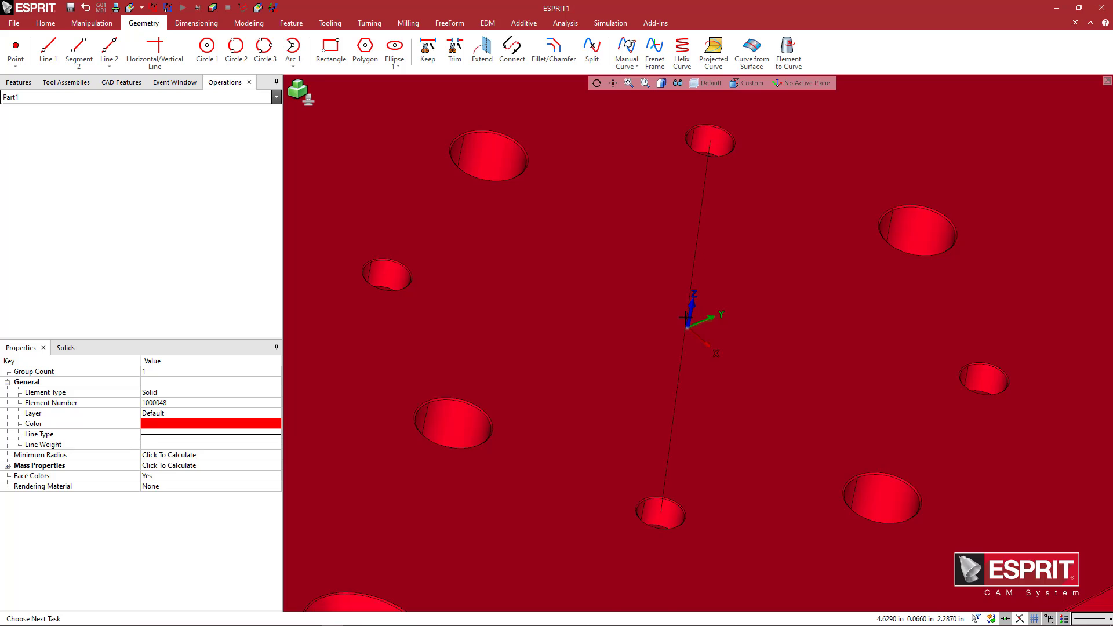
middle_click_drag(685, 333, 699, 353)
scroll(693, 332, "down", 5)
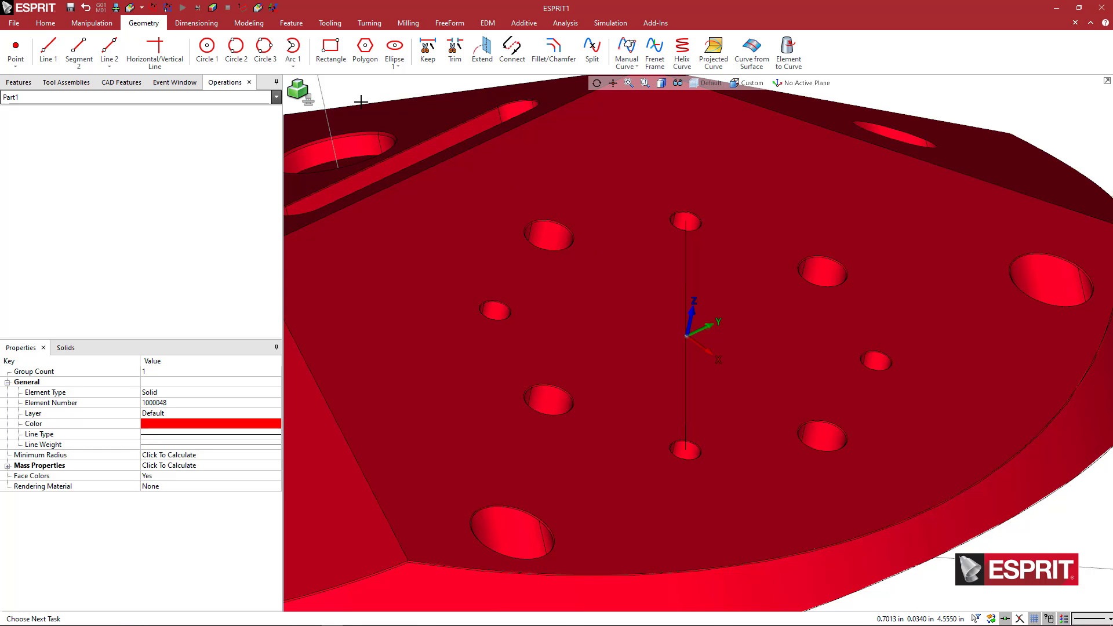
Step: Translate the work plane origin to a point on the centre line across the face
left_click(49, 25)
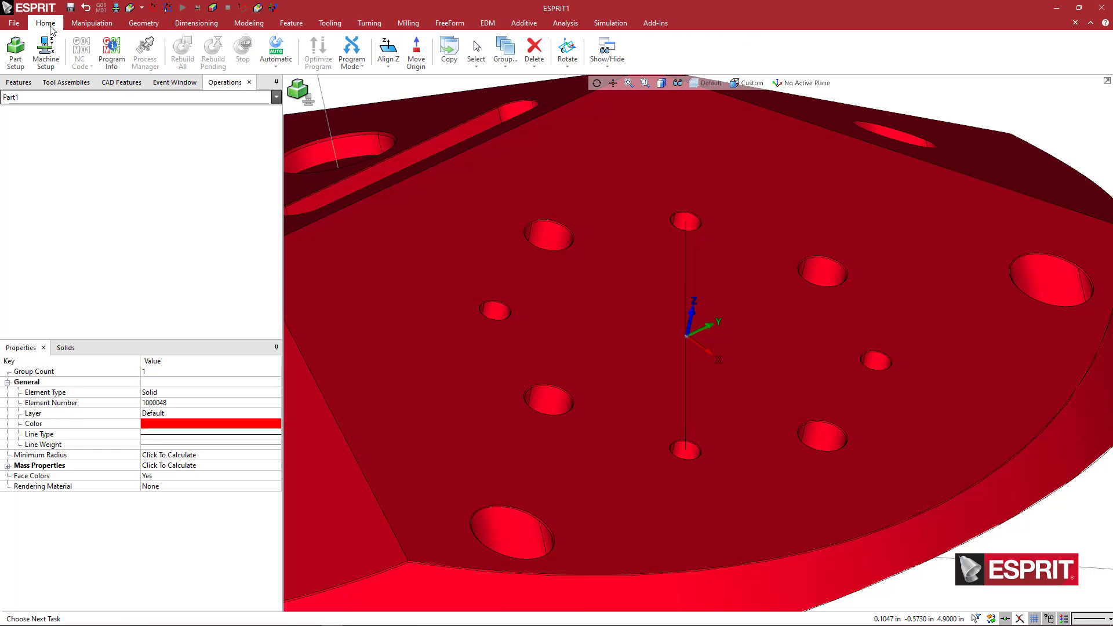
left_click(565, 69)
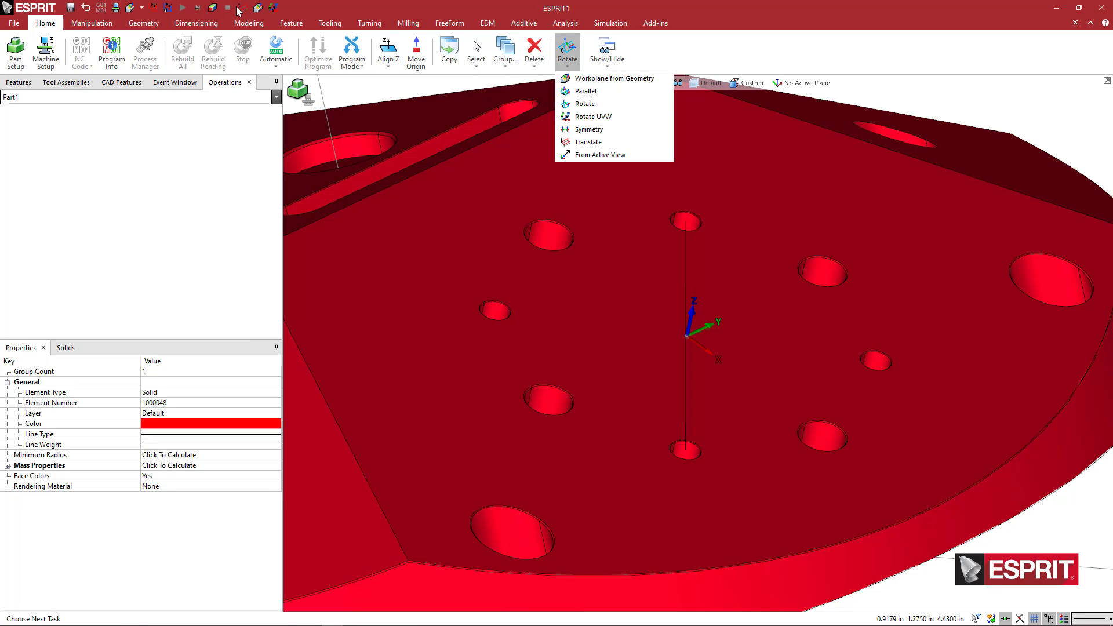
left_click(590, 142)
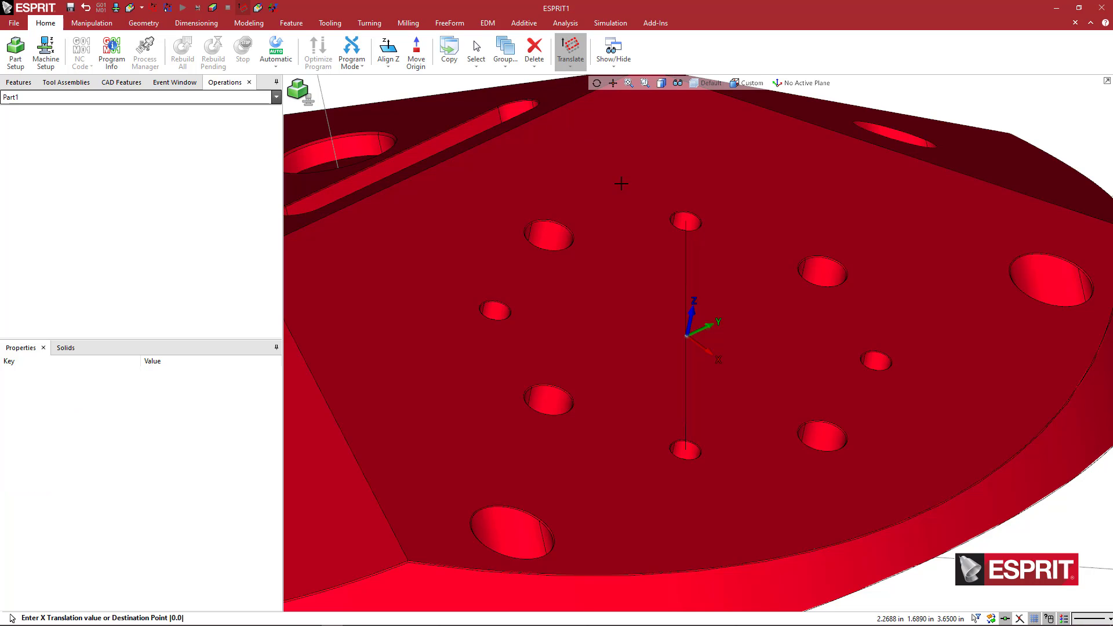
scroll(709, 354, "up", 5)
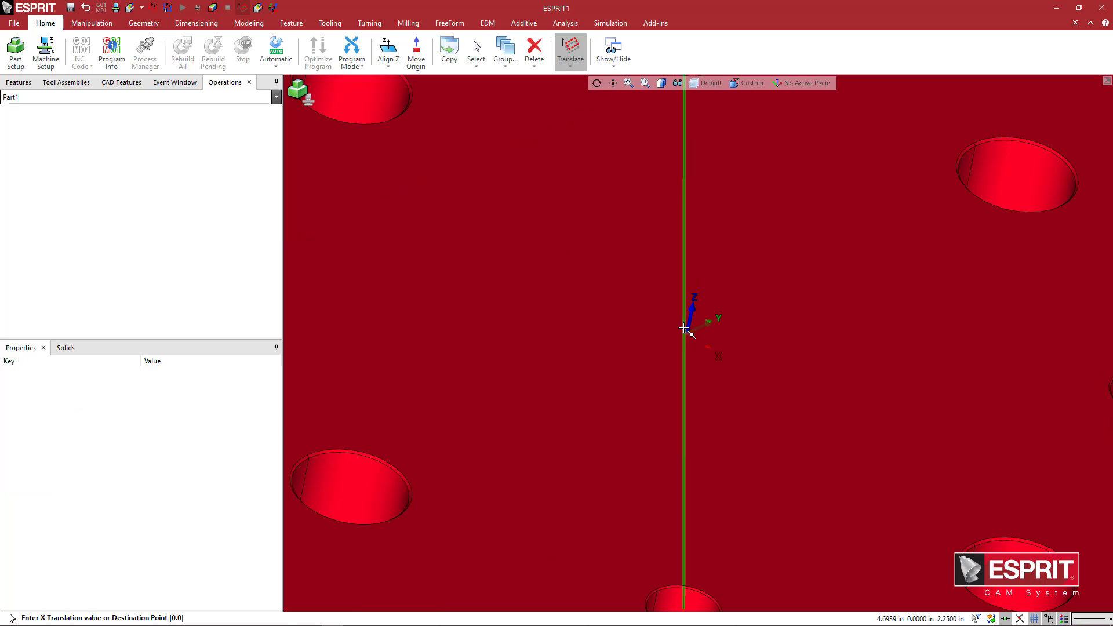
left_click(684, 329)
scroll(695, 339, "down", 6)
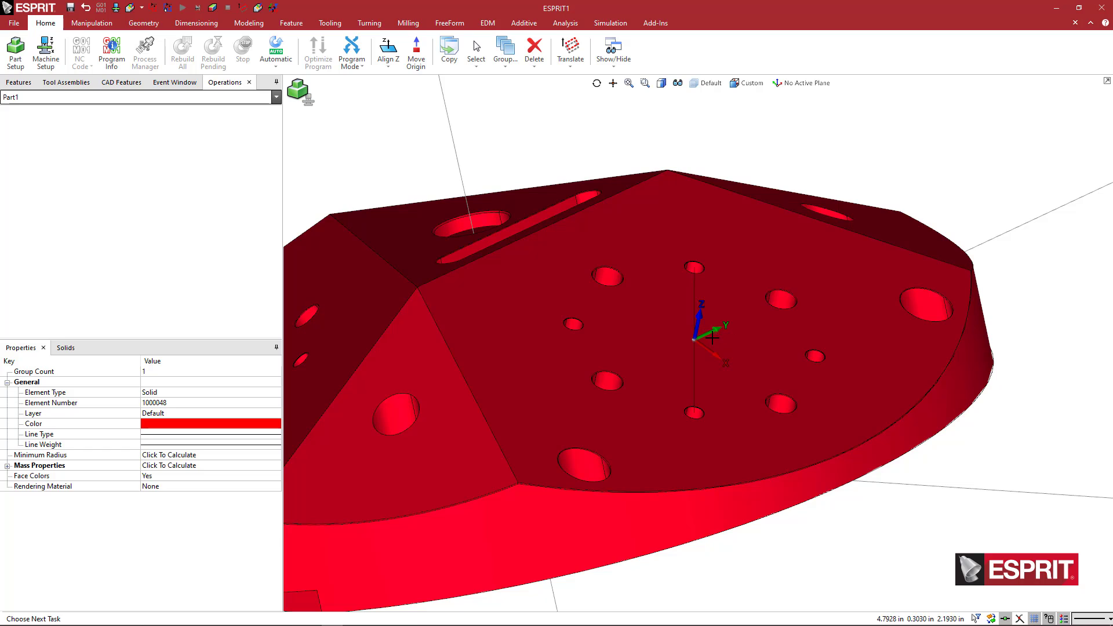
Step: Rotate the work plane with Rotate UVW, accepting the angles, and orbit to inspect the new axes
left_click(571, 67)
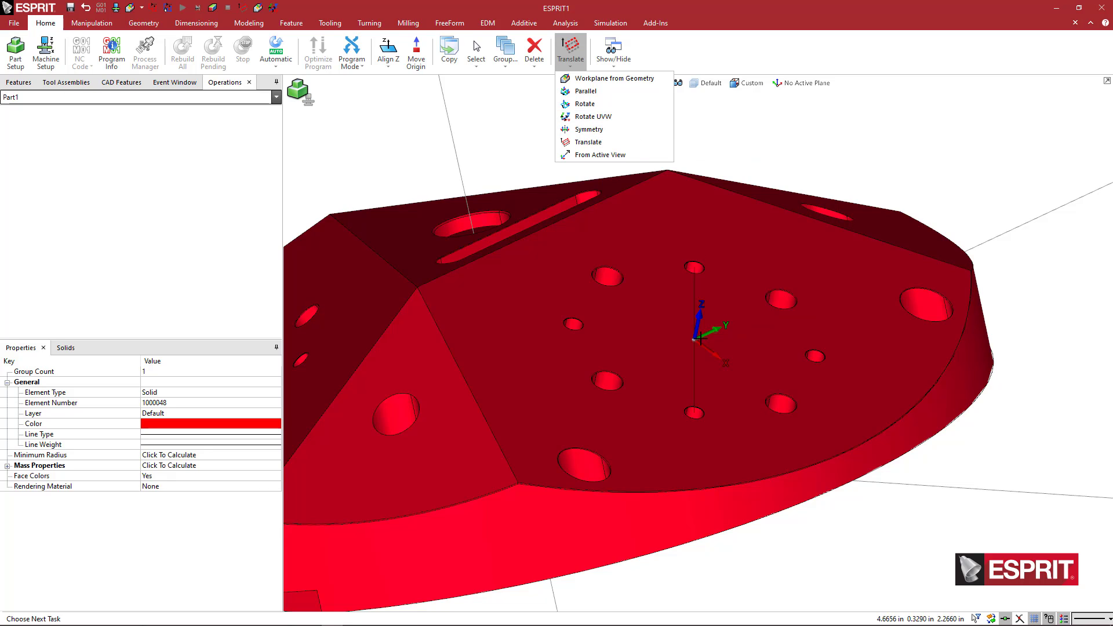
left_click(593, 117)
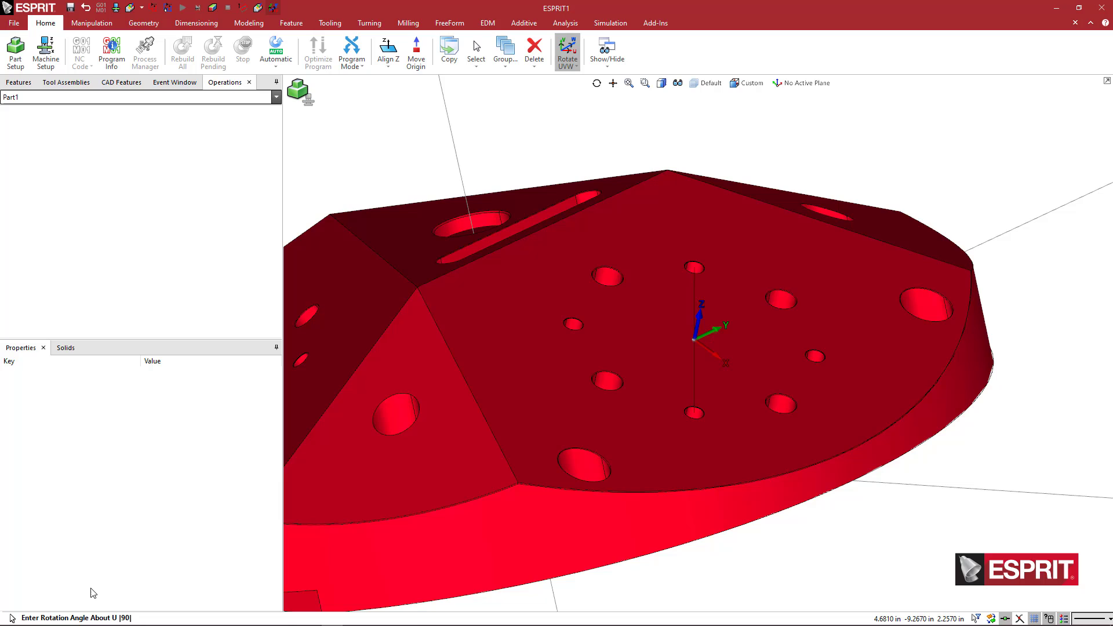
key("Return")
key("Return")
key("Return")
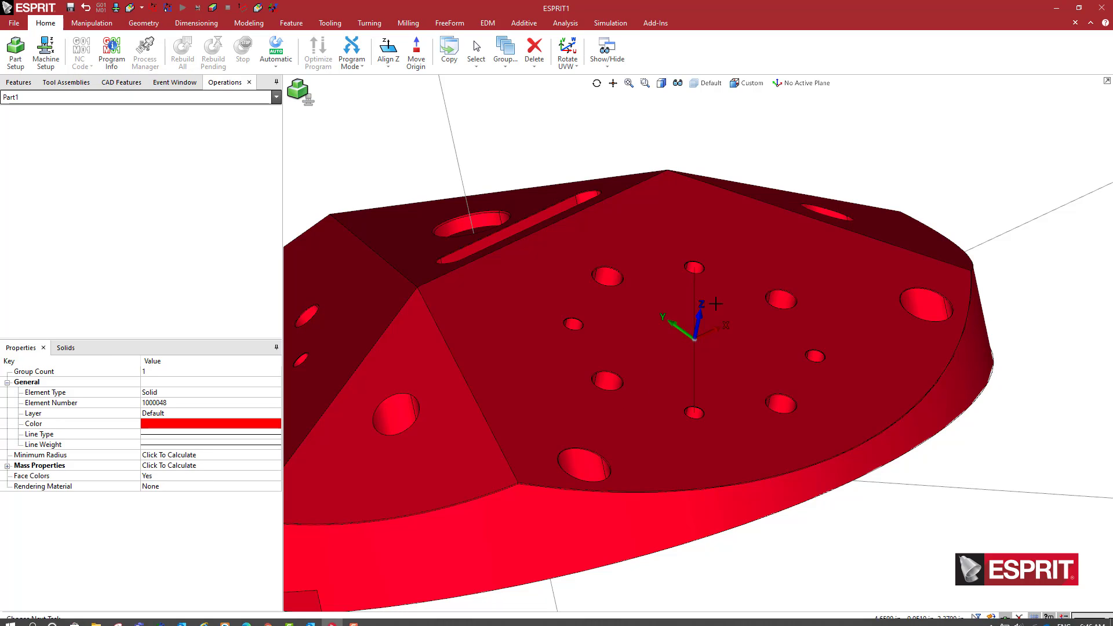
middle_click_drag(716, 344, 716, 345)
scroll(717, 345, "up", 5)
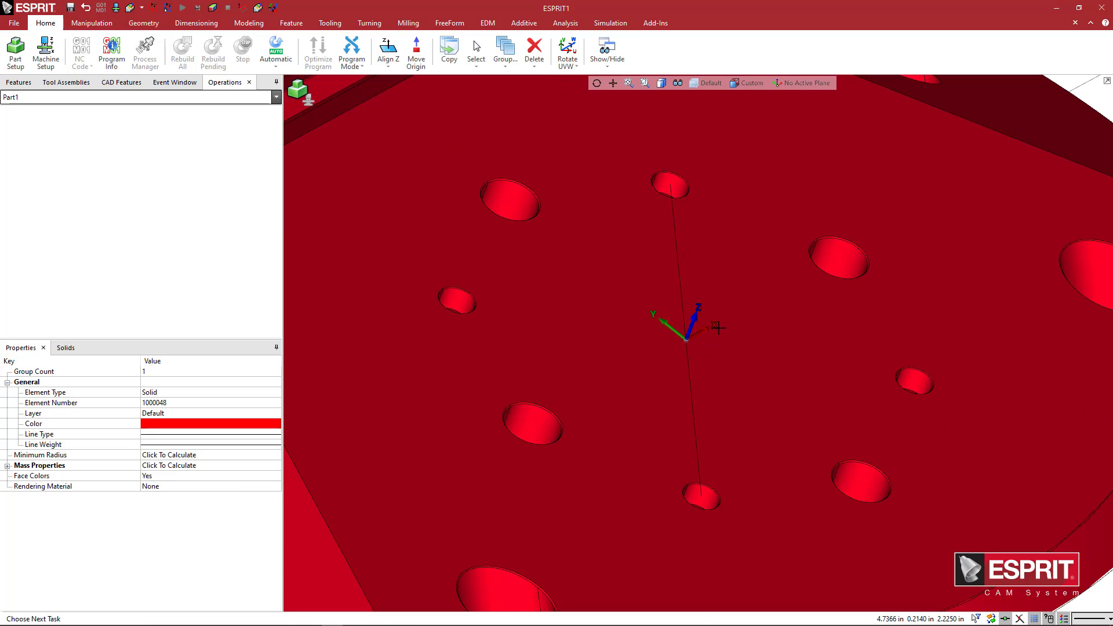
scroll(716, 330, "down", 4)
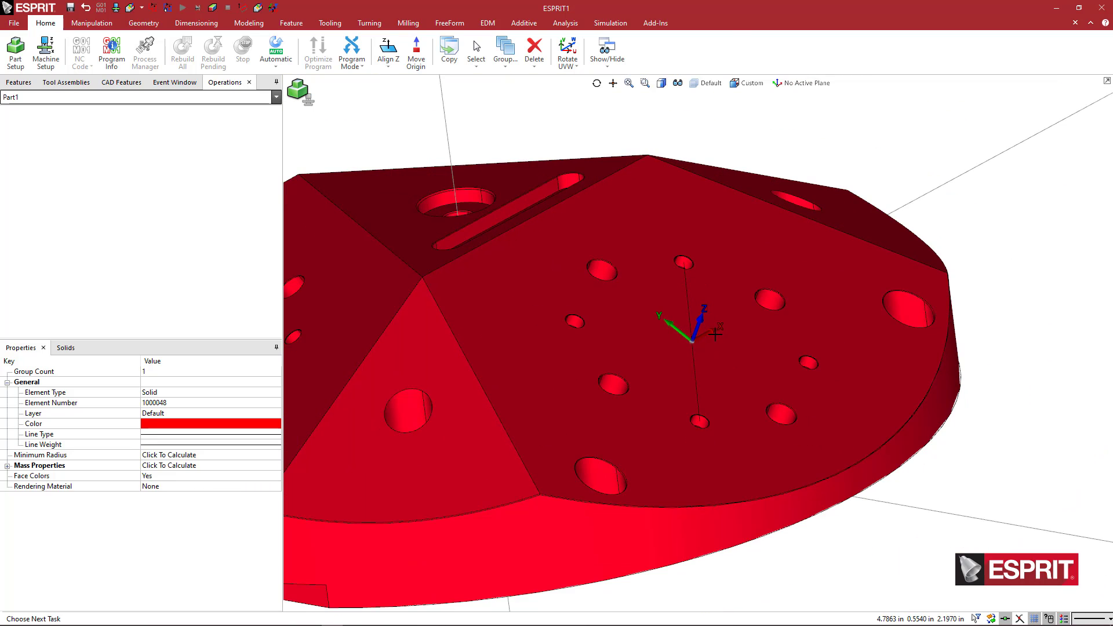
middle_click_drag(725, 336, 710, 371)
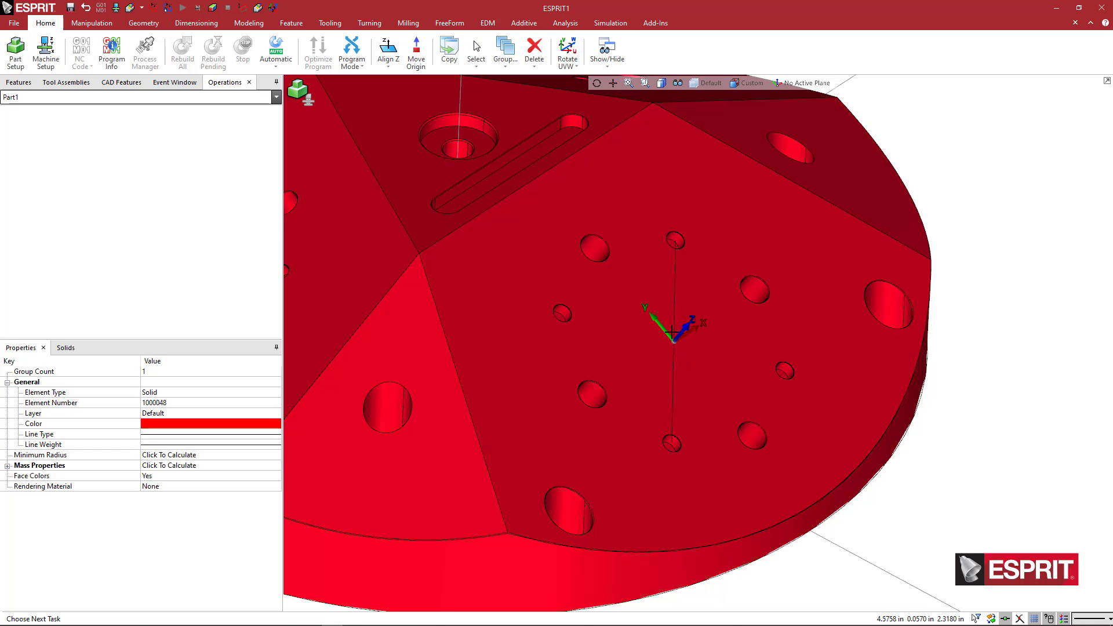
scroll(690, 338, "up", 2)
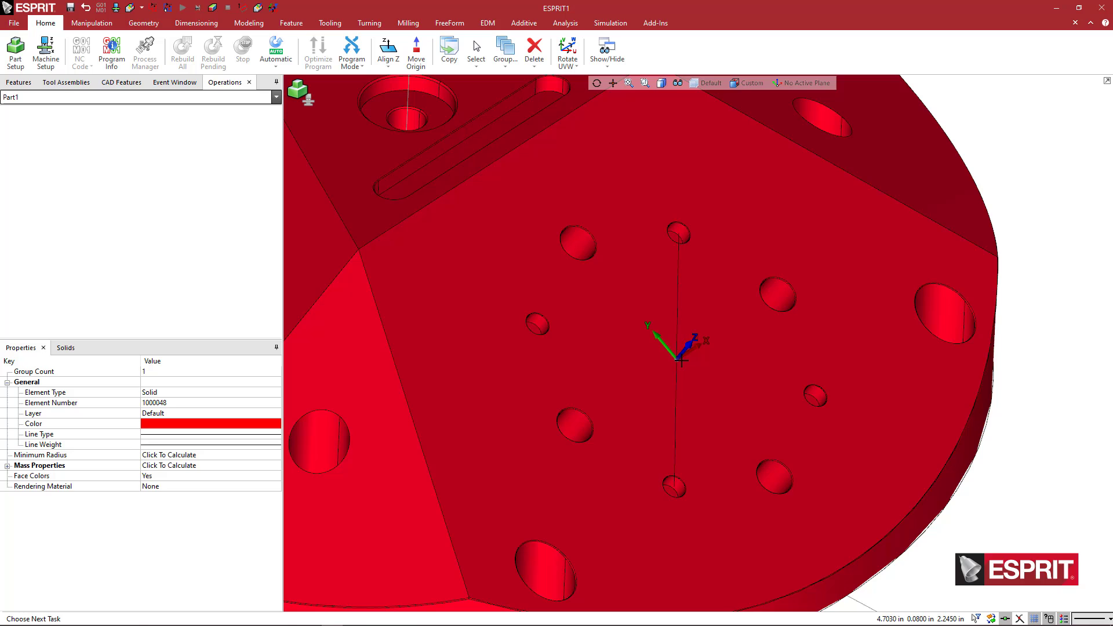
middle_click_drag(722, 393, 718, 380)
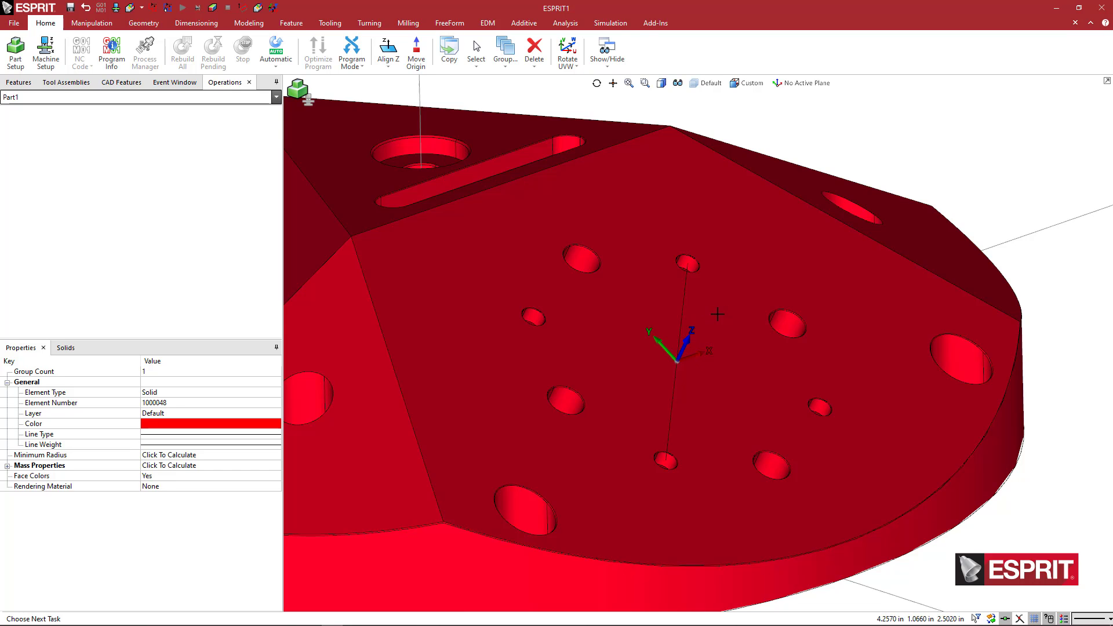
middle_click_drag(730, 360, 735, 365)
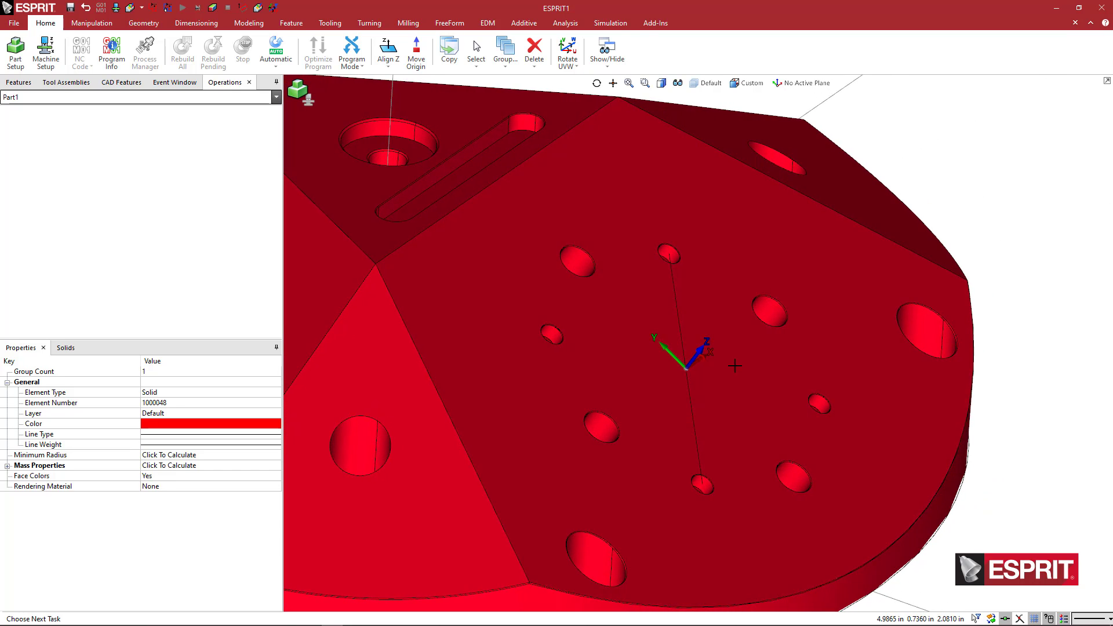
Step: Add two saved planes named FA_0 and WA_0, leaving WA_0 as the active plane
left_click(777, 87)
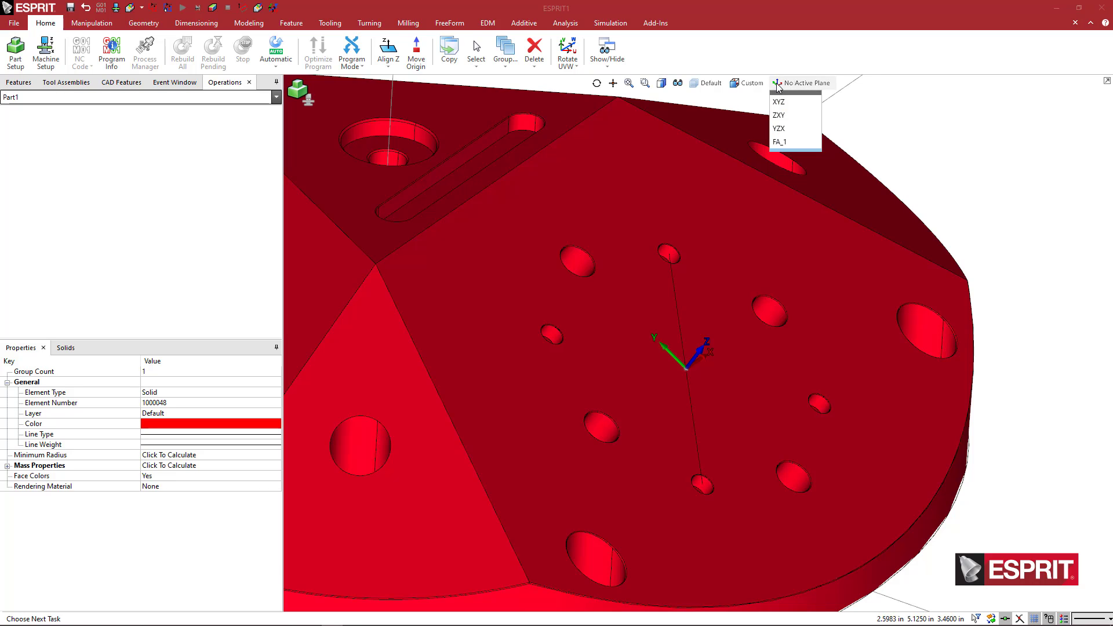
left_click(777, 157)
type("FA_0")
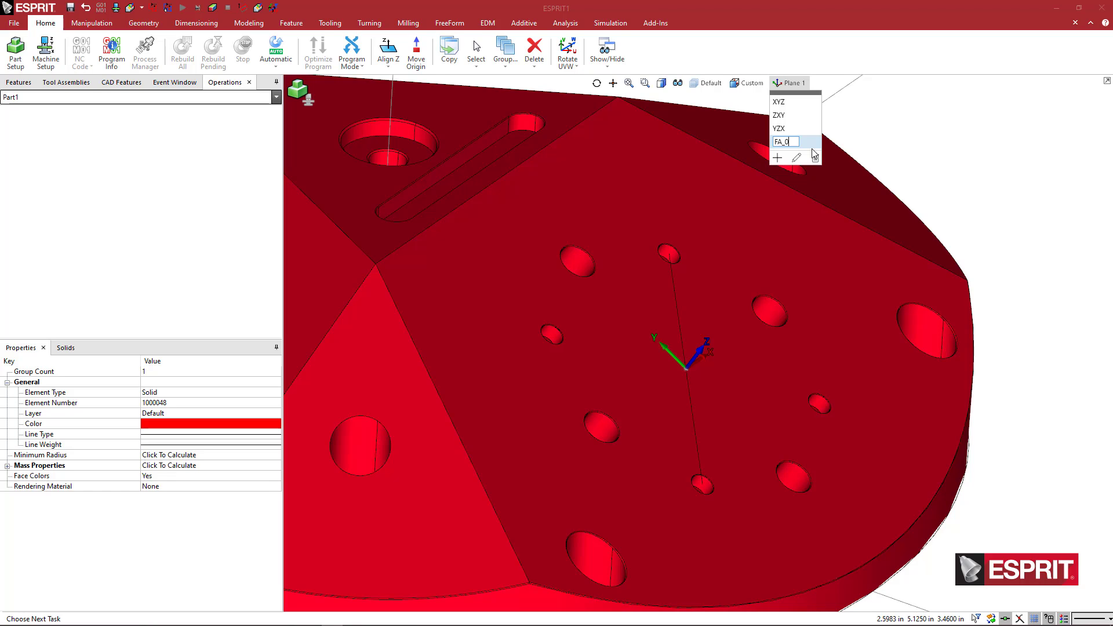
key("Return")
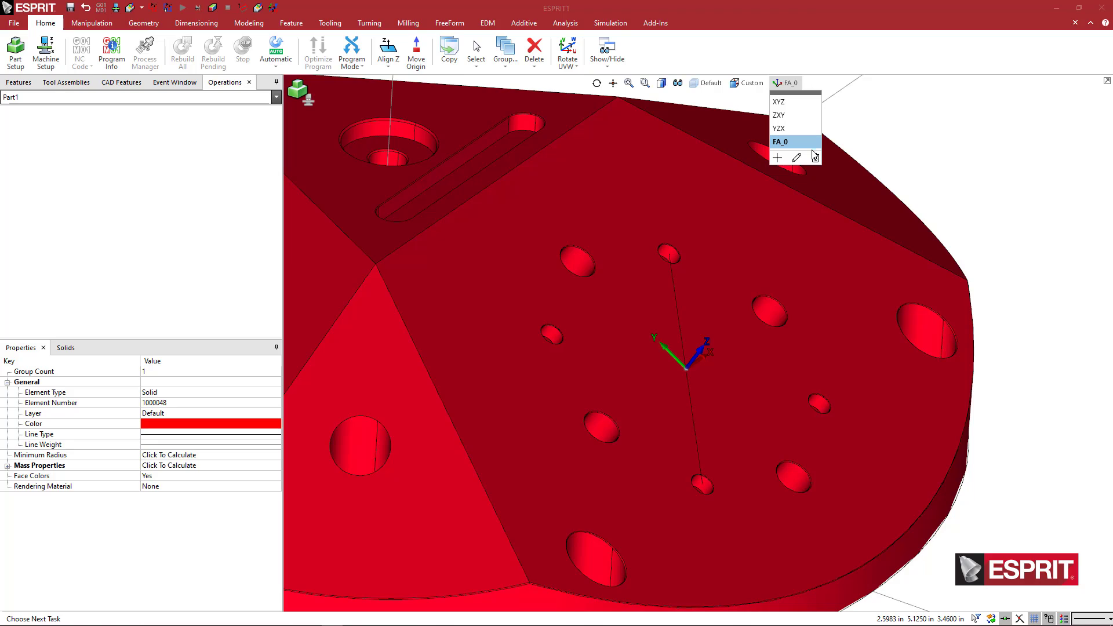
left_click(779, 159)
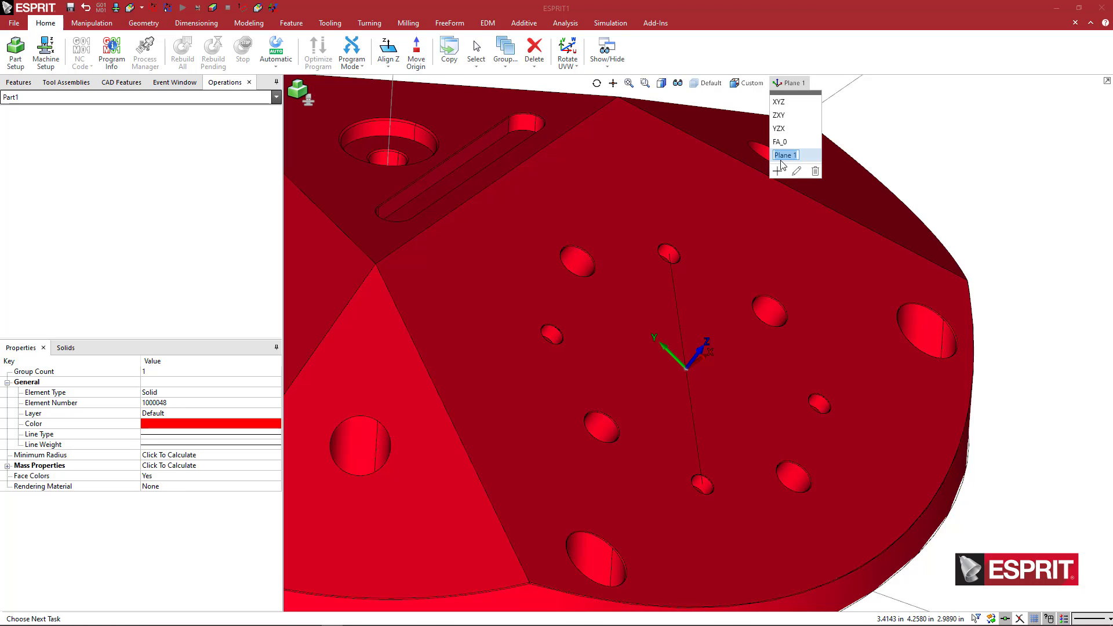
type("WA_0")
key("Return")
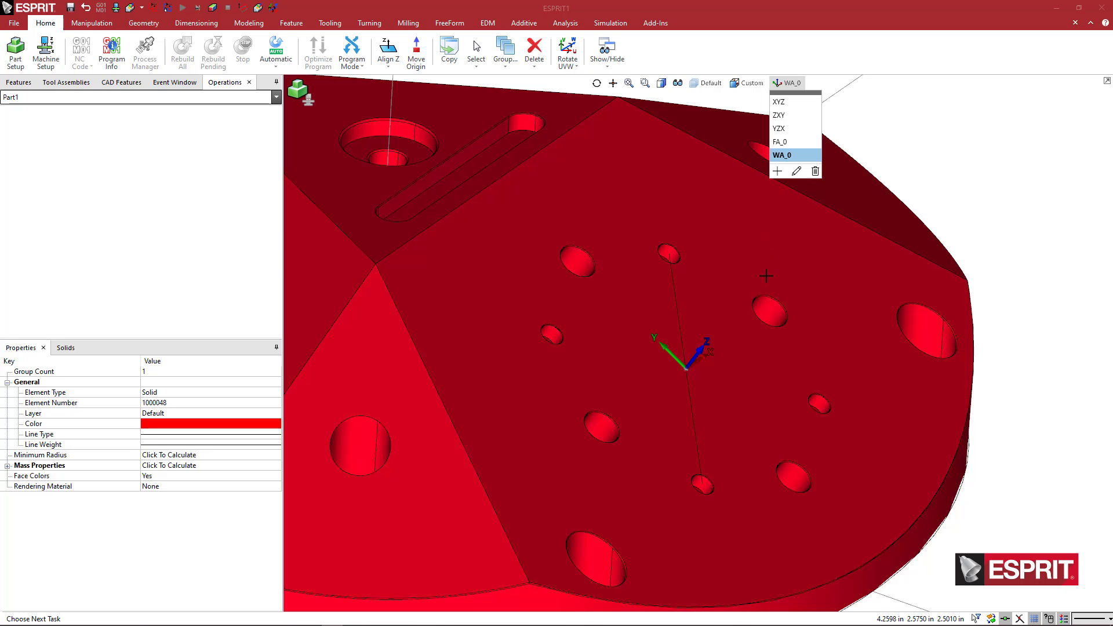
Step: Rotate a copy of the work plane 120° about the Z line and check the new axes
scroll(769, 250, "down", 3)
middle_click_drag(765, 284, 762, 325)
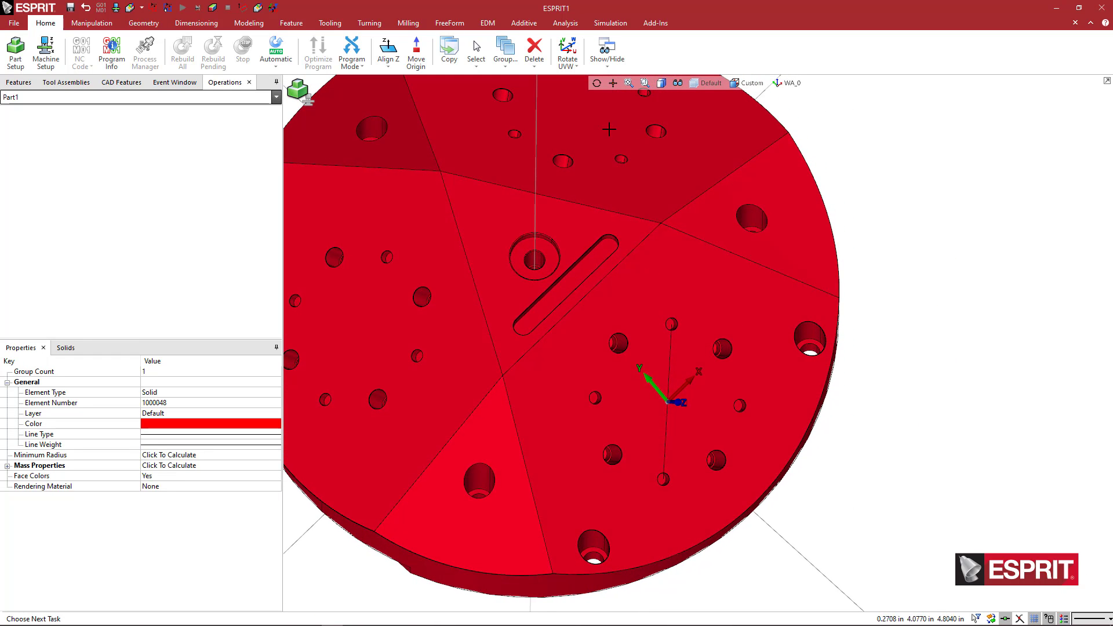
middle_click_drag(621, 370, 677, 390, "ctrl")
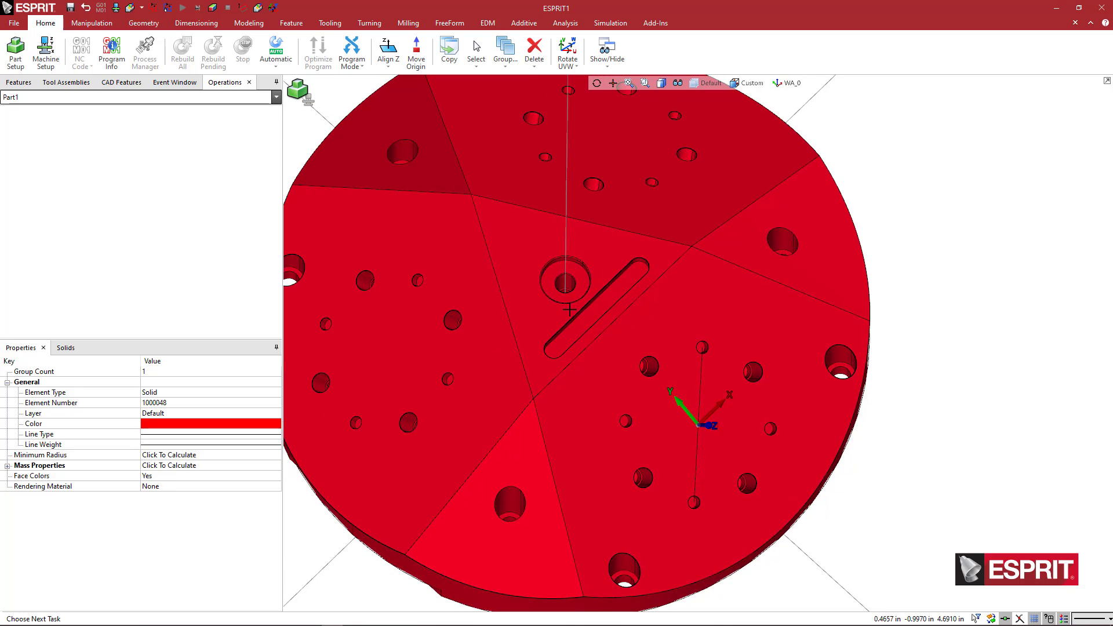
middle_click_drag(612, 334, 456, 277)
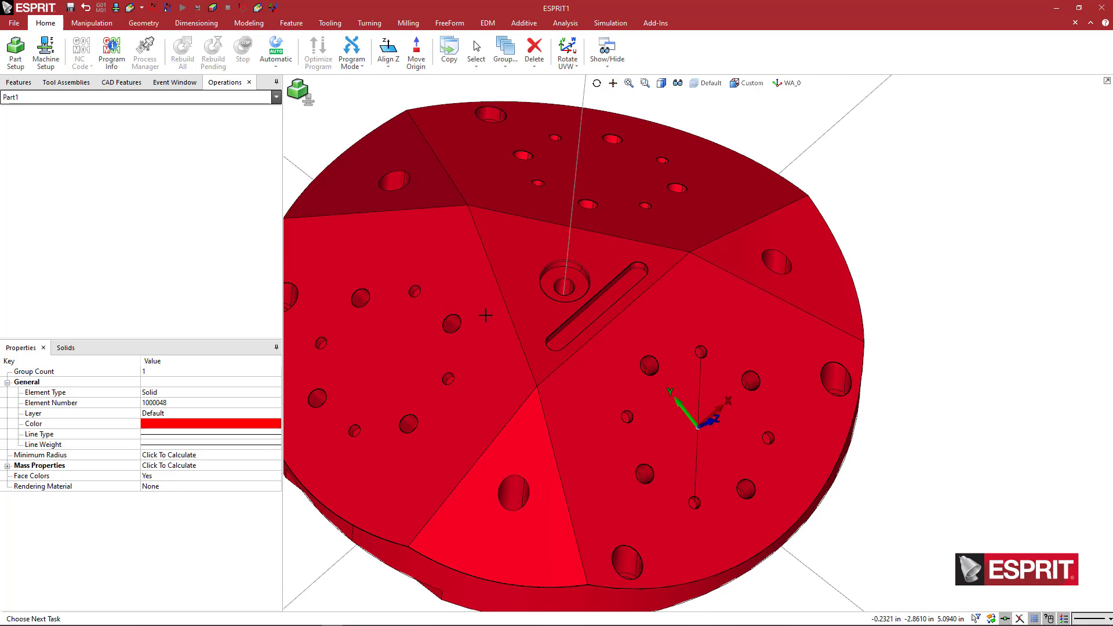
left_click(568, 63)
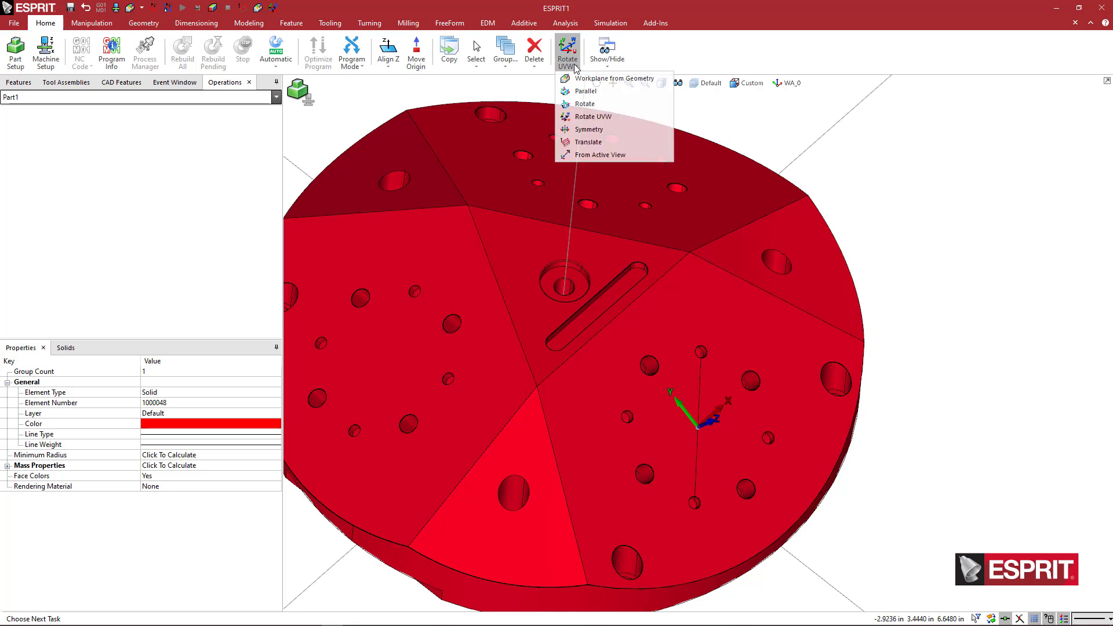
left_click(585, 104)
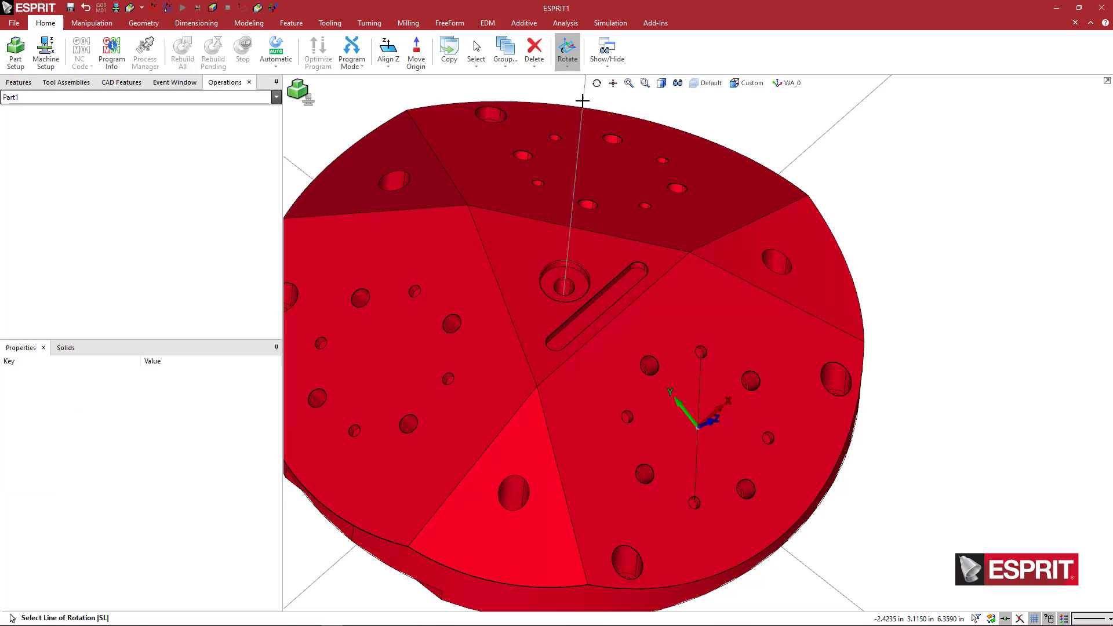
left_click(582, 101)
left_click(603, 107)
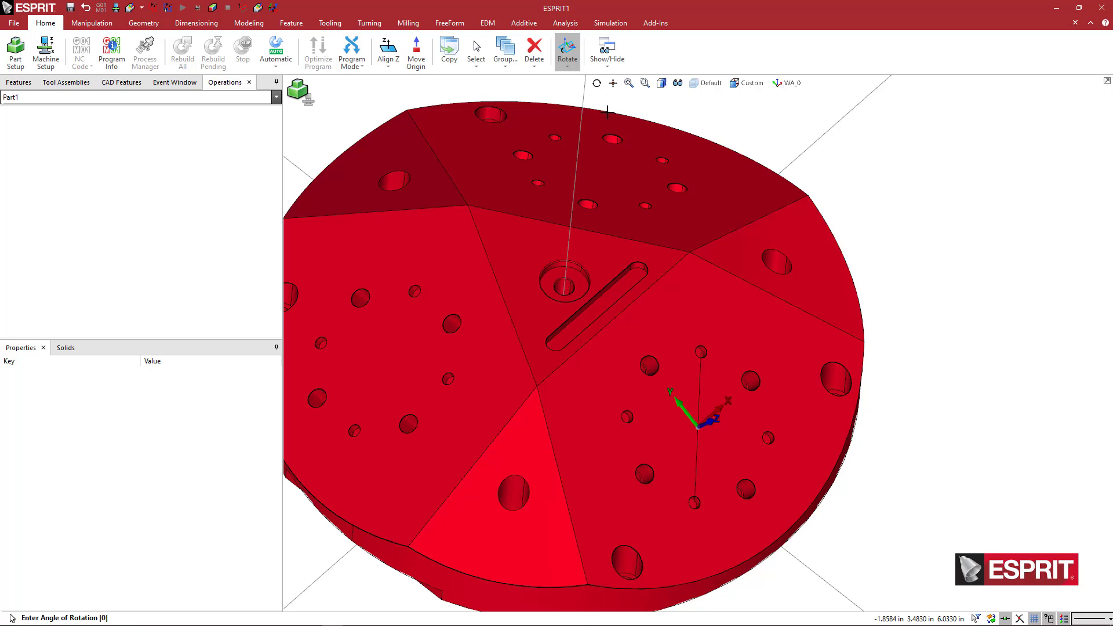
type("120")
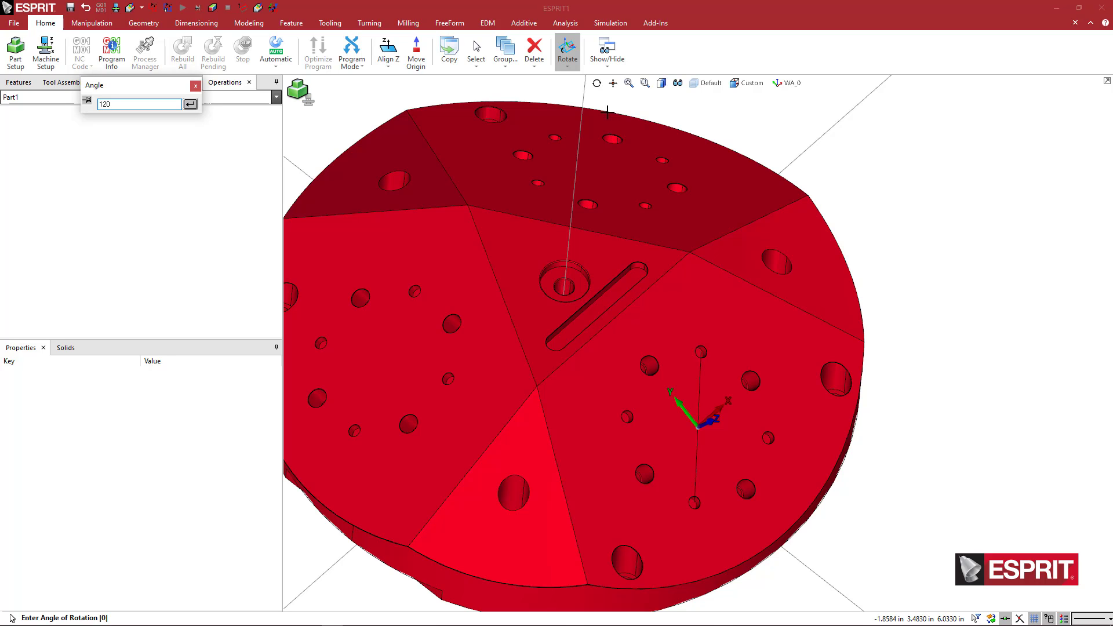
key("Return")
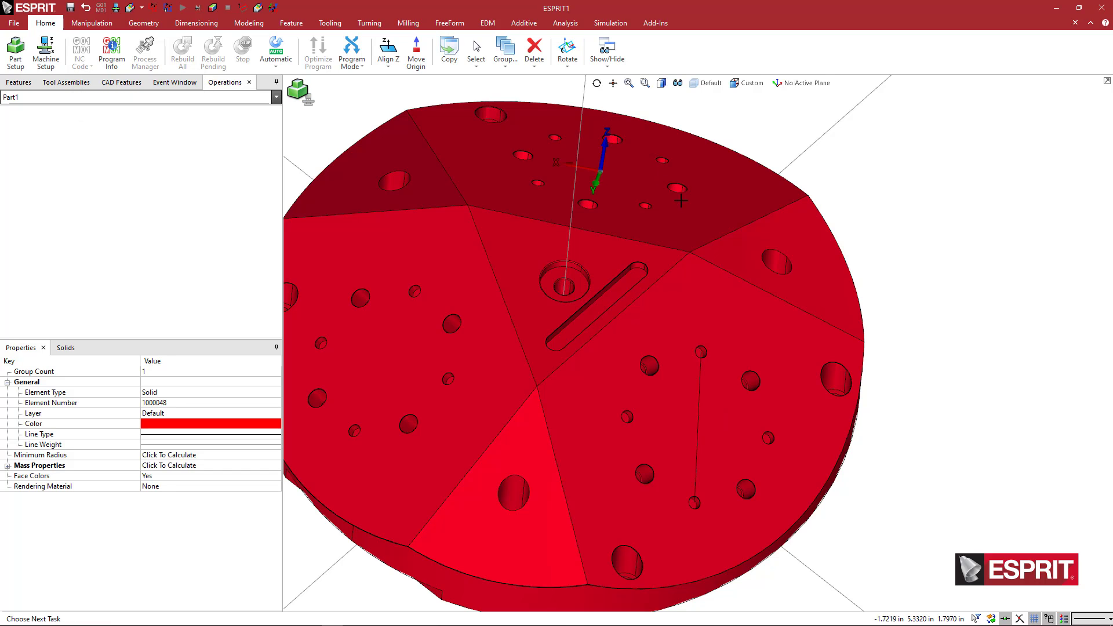
middle_click_drag(683, 219, 663, 230)
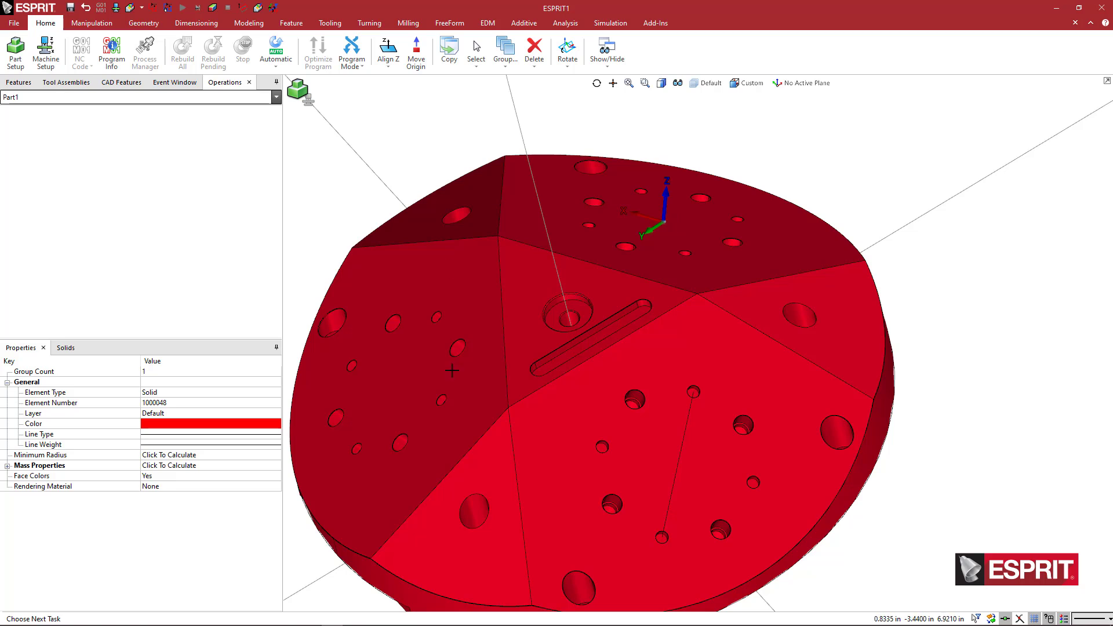
Step: Name the new planes FA_120 and WA_120
left_click(781, 85)
left_click(781, 170)
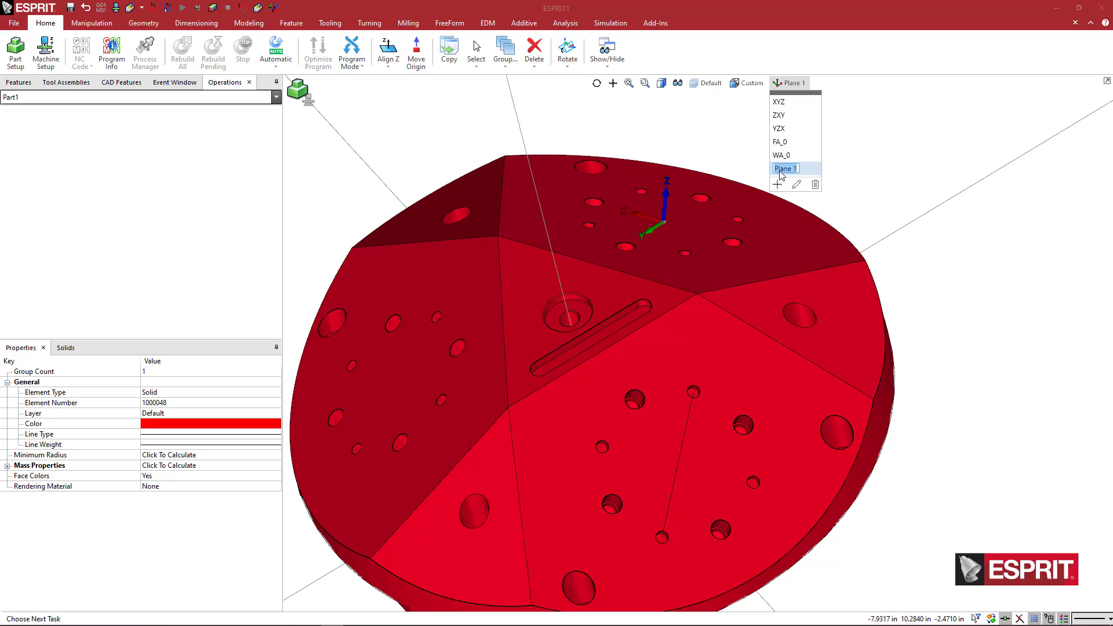
type("FA_120")
key("Return")
left_click(777, 185)
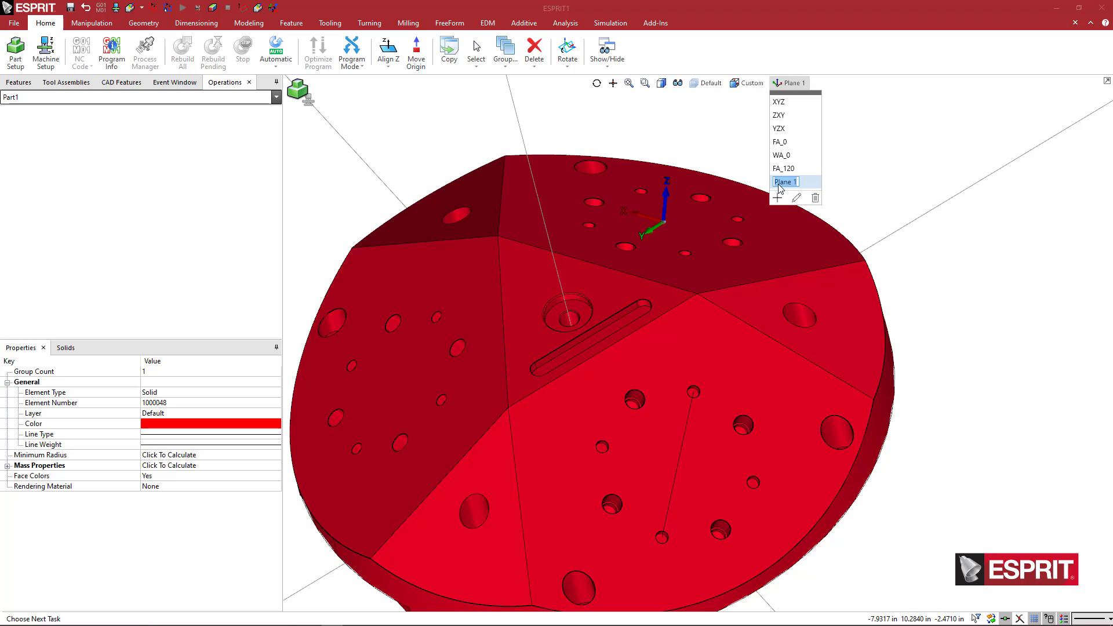
type("WA_120")
key("Return")
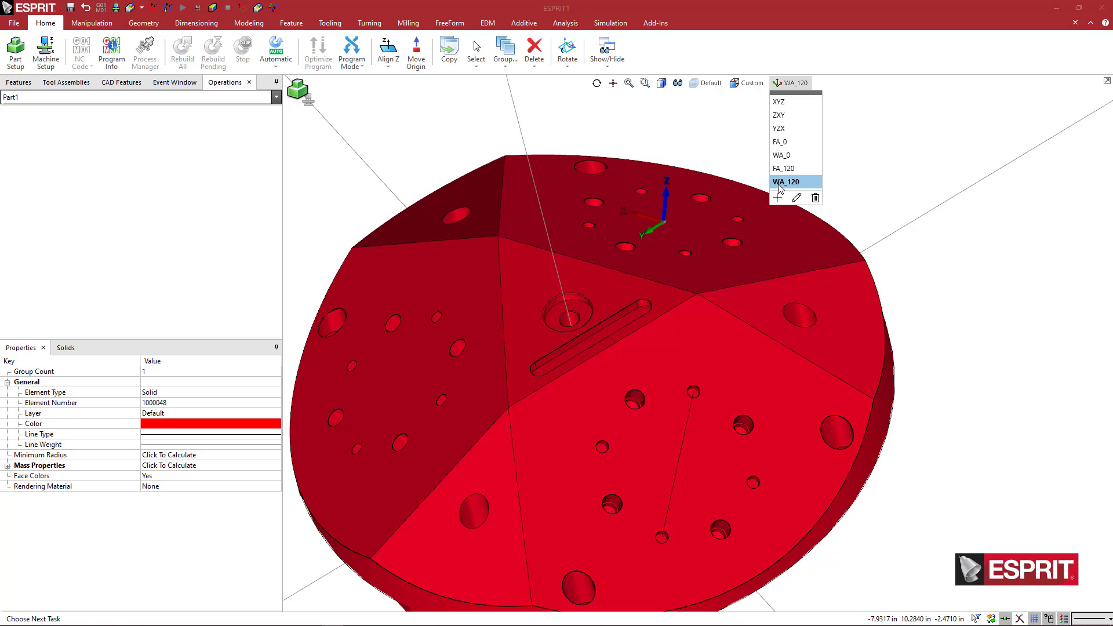
Step: Rotate another copy of the plane 120° about the Z axis
left_click(567, 52)
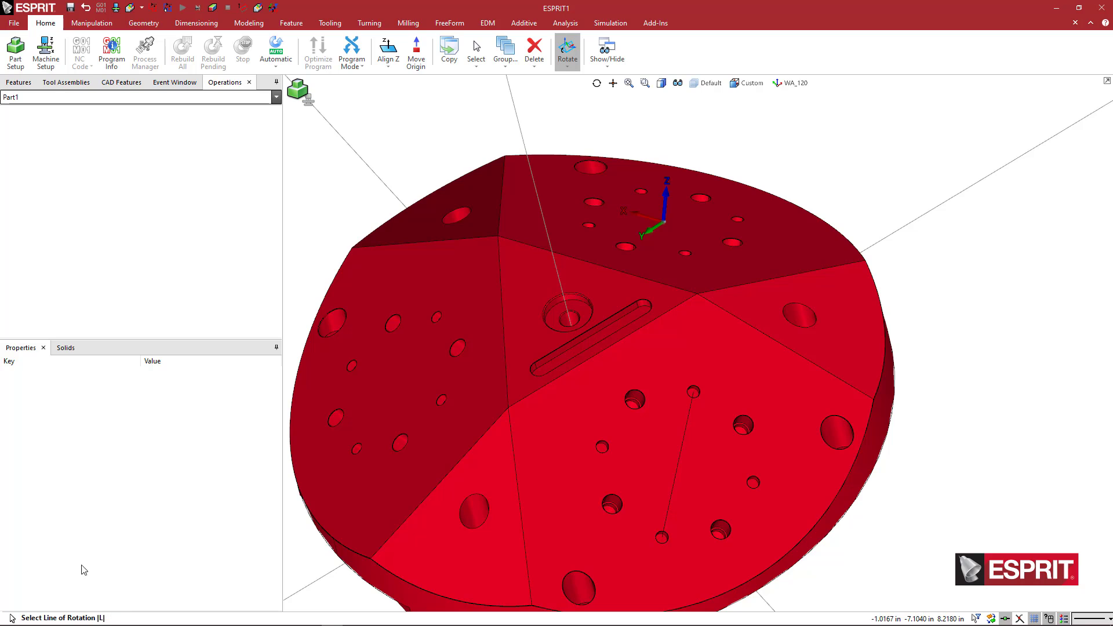
key("Tab")
key("Return")
key("Return")
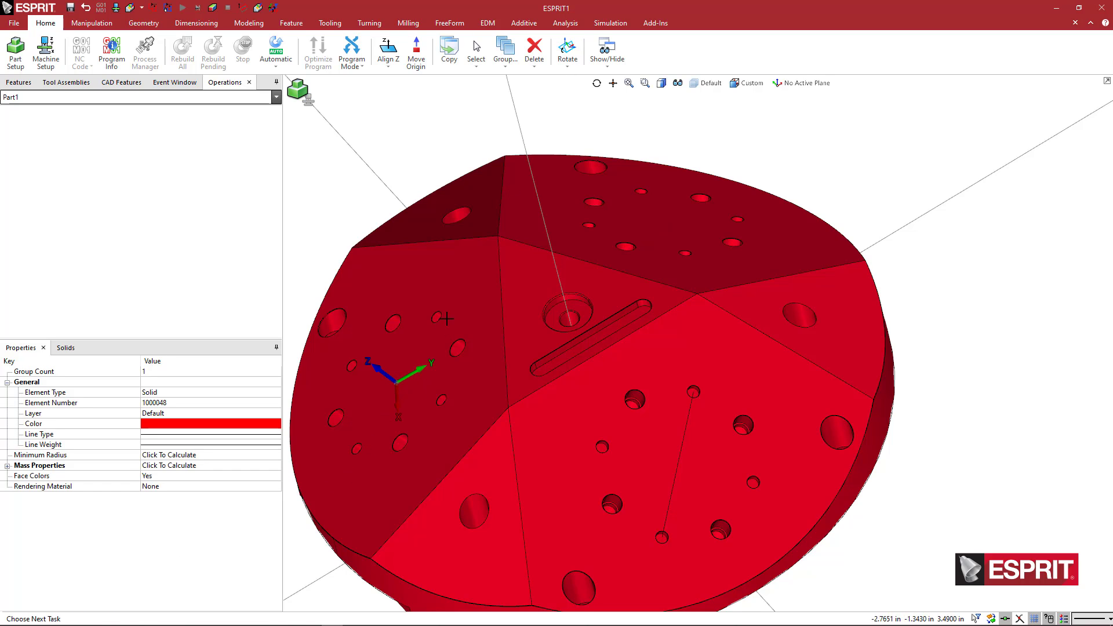
Step: Name the third set of planes FA_240 and WA_240
left_click(779, 90)
left_click(798, 195)
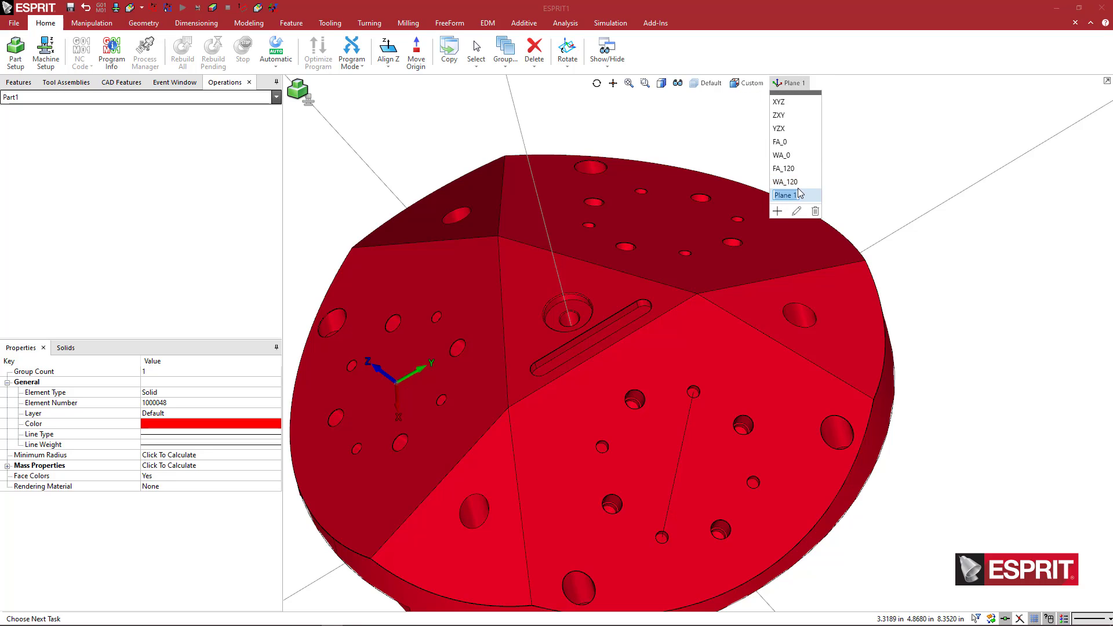
type("FA_240")
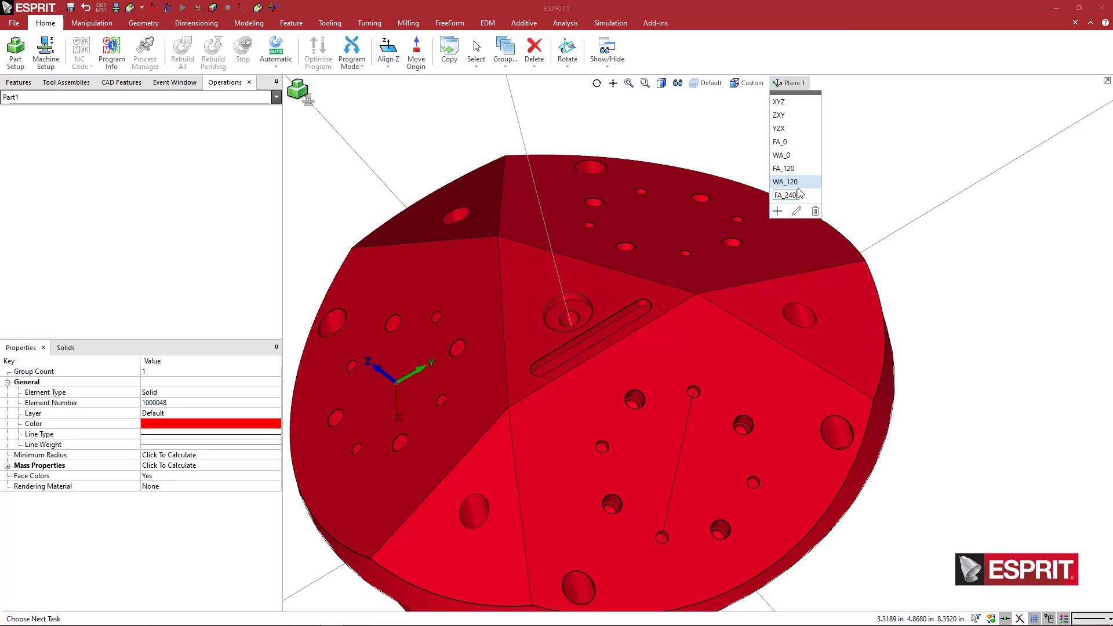
key("Return")
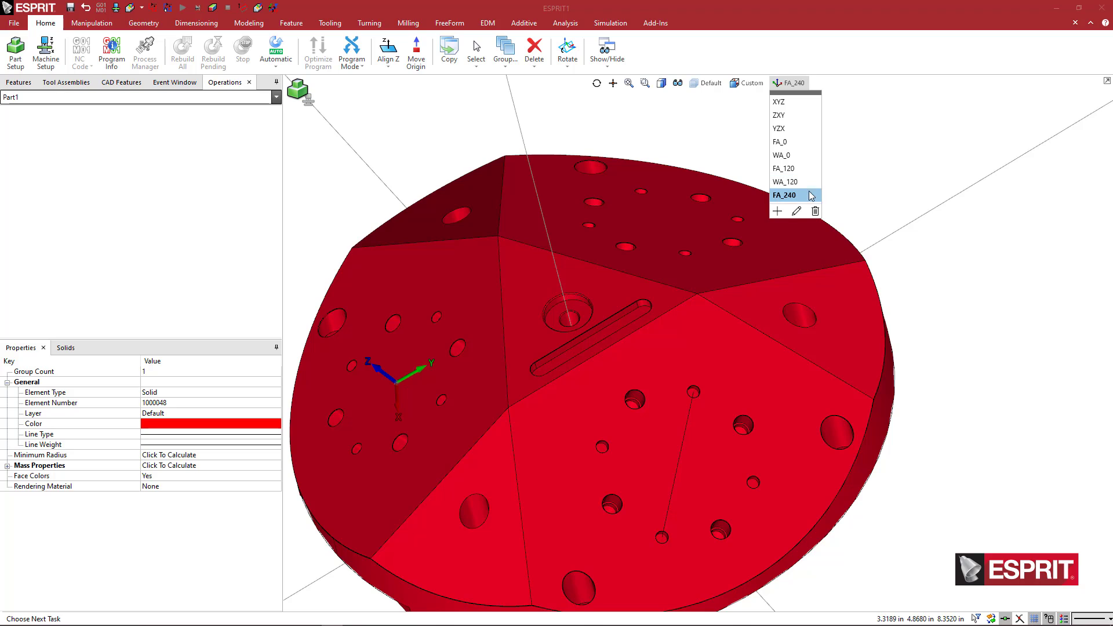
left_click(779, 210)
type("W")
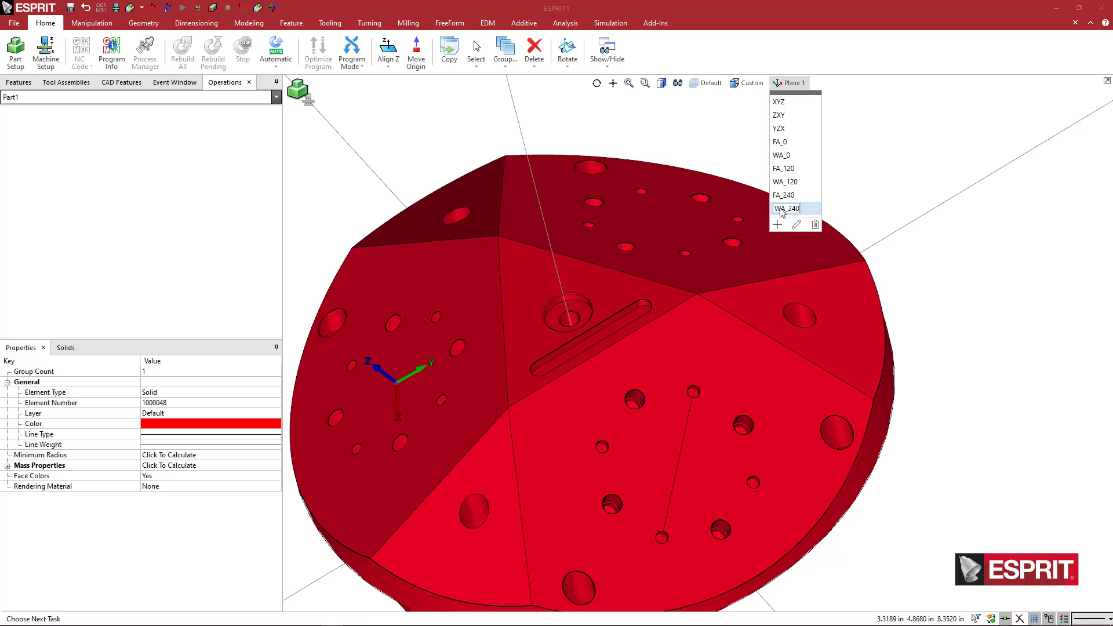
type("A_240")
key("Return")
Step: Zoom out to show the whole fixture and deselect the solid
scroll(709, 273, "down", 3)
middle_click_drag(719, 267, 877, 181)
left_click(867, 166)
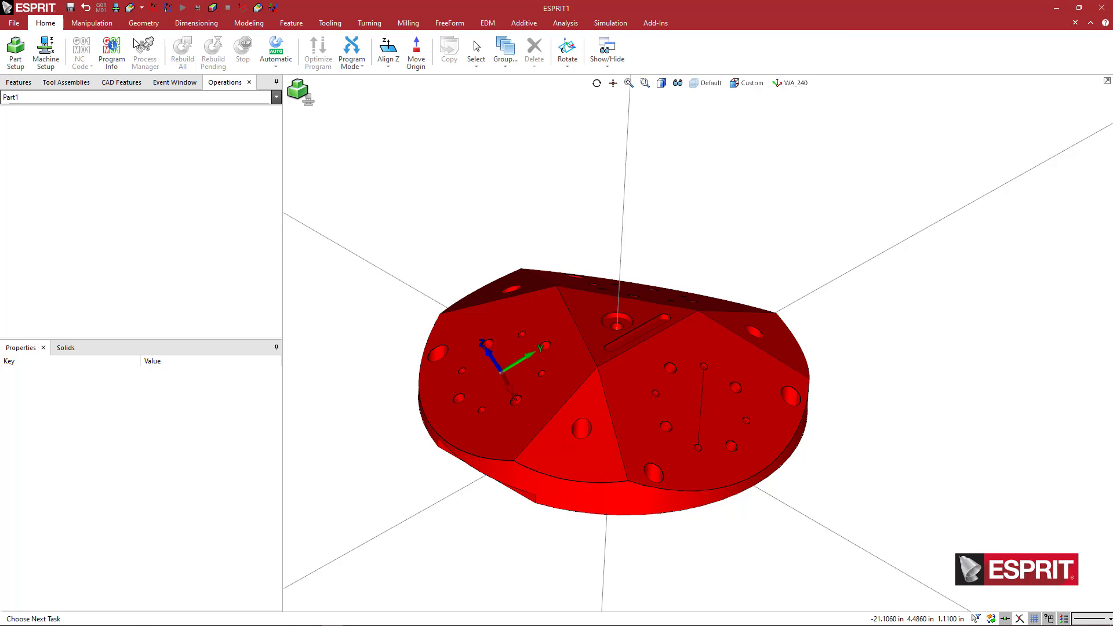
Step: Save the model as Fixture Files (*.gdml) PY30RL96-56.gdml in the 96mm > Pyramid folder
left_click(15, 24)
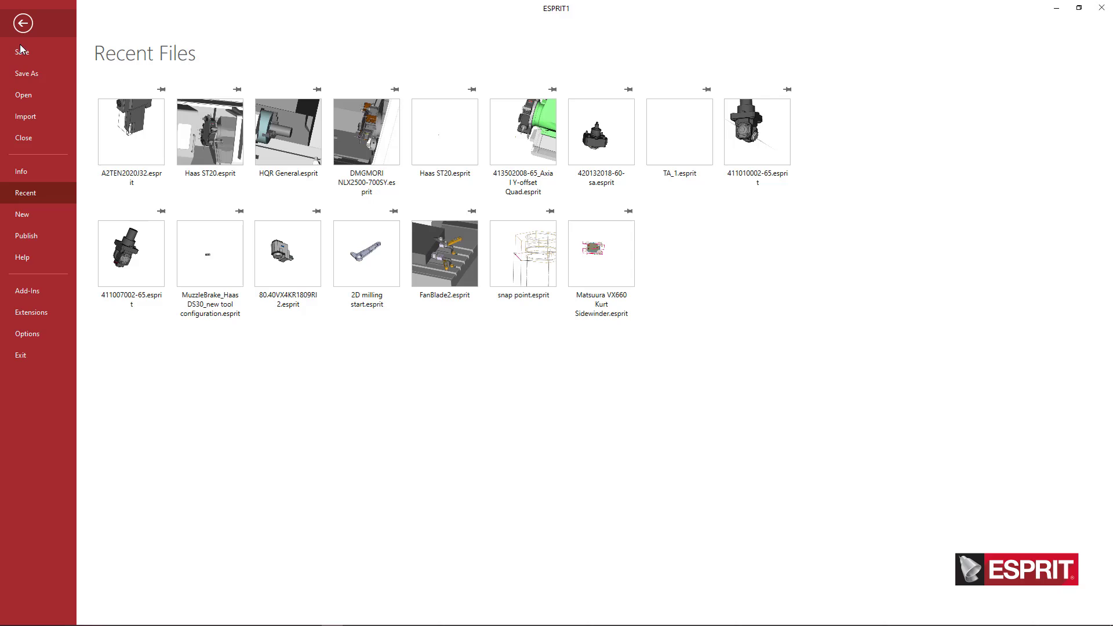
left_click(26, 74)
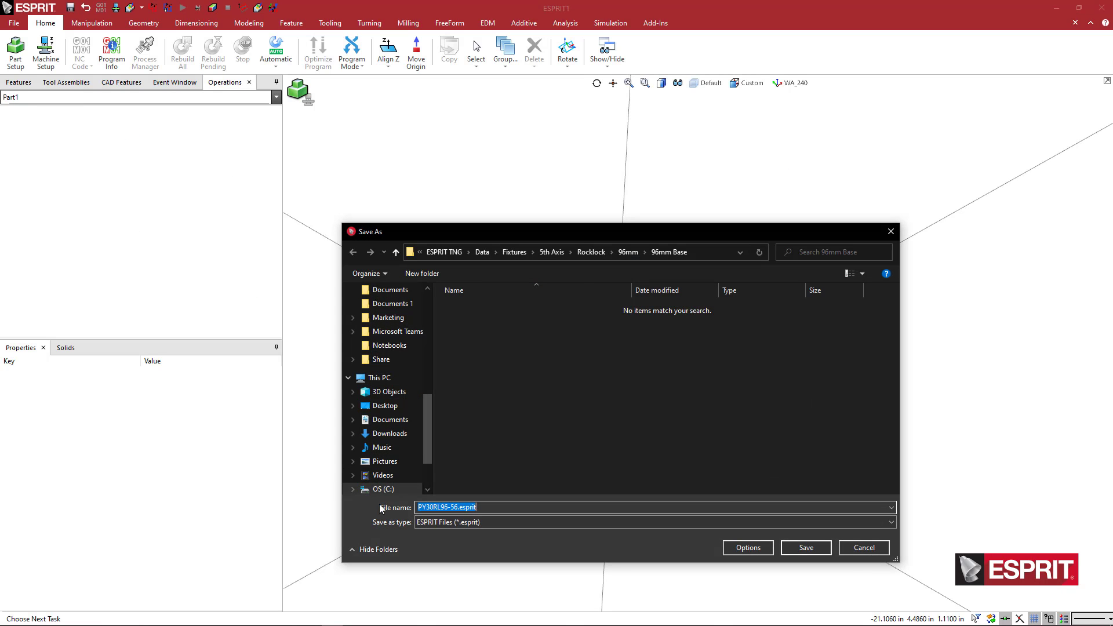
left_click(430, 523)
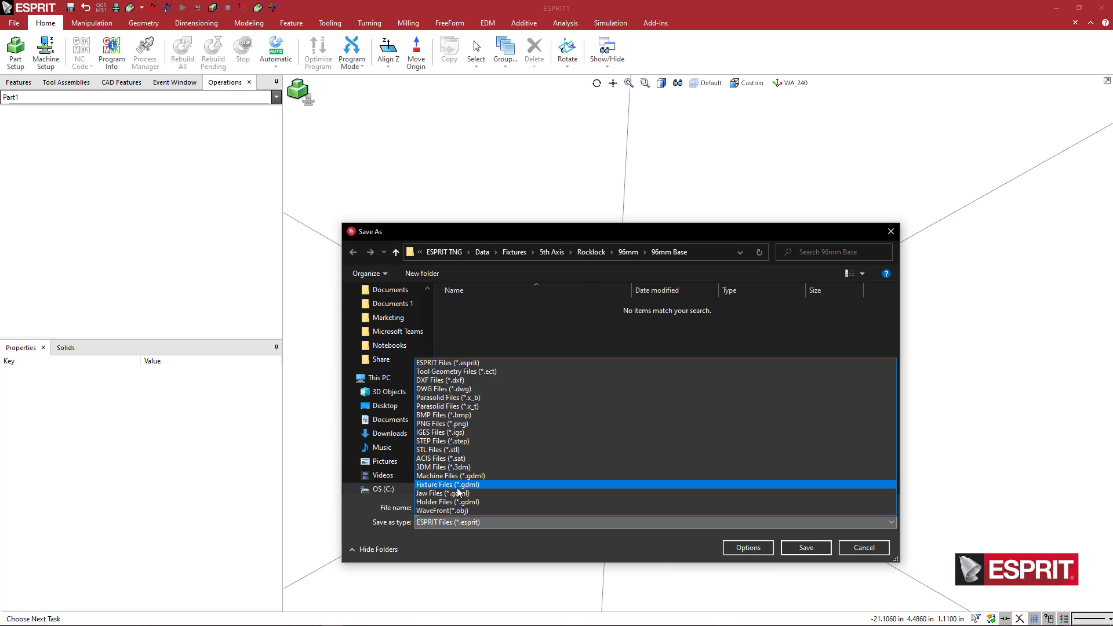
left_click(461, 484)
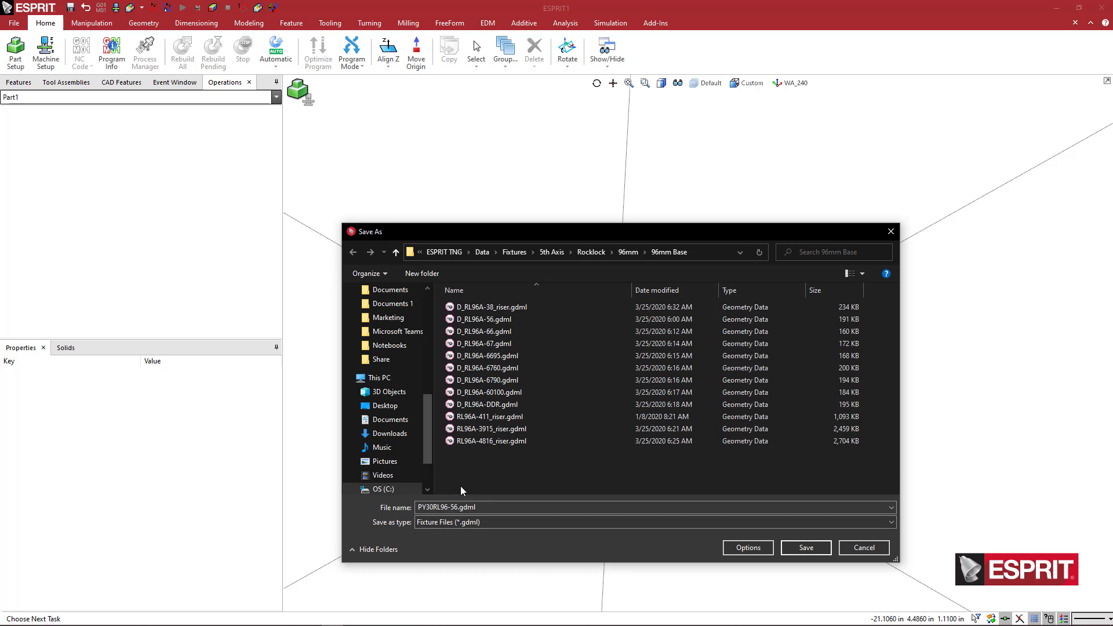
left_click(628, 252)
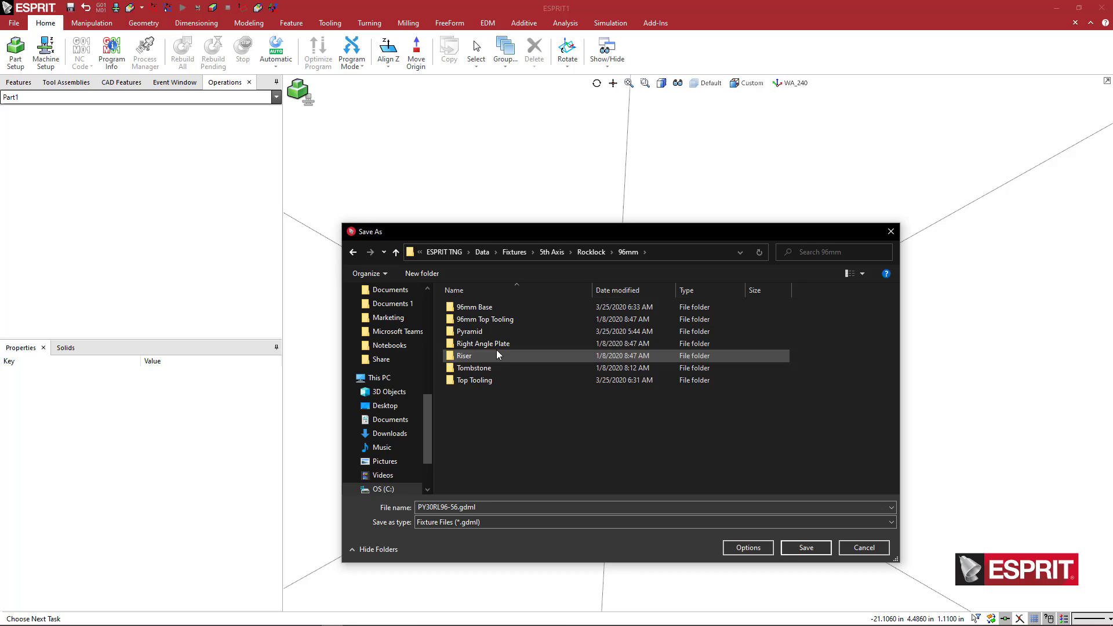
double_click(486, 331)
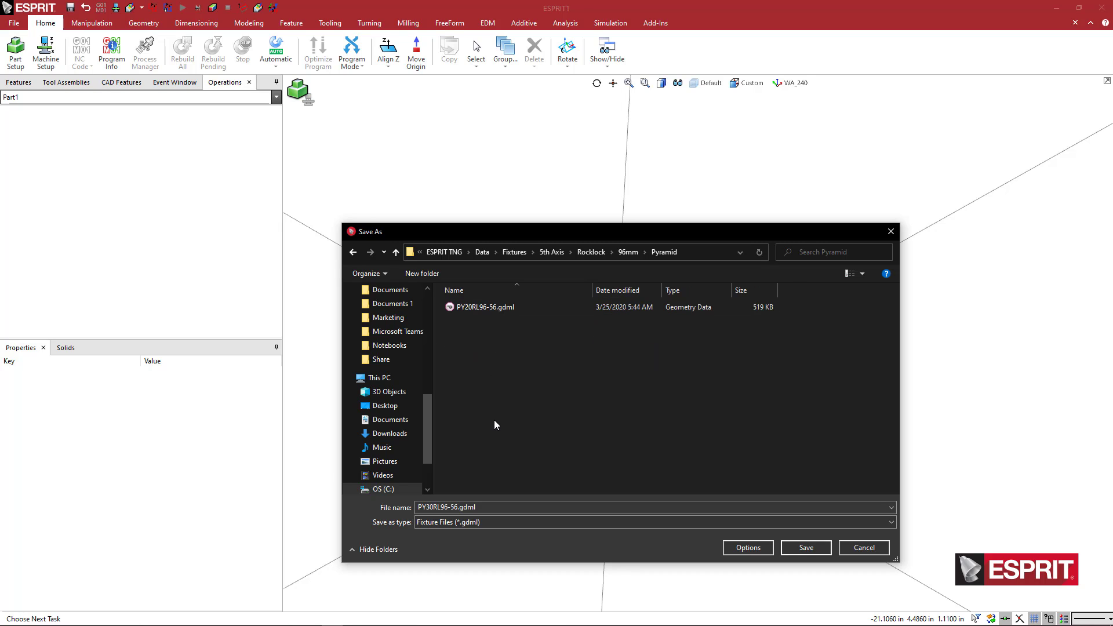
left_click(804, 548)
Step: In the widened Pyramid folder window, preview and rotate the PY30RL96-56.gdml fixture
key("alt+Tab")
key("alt+Tab")
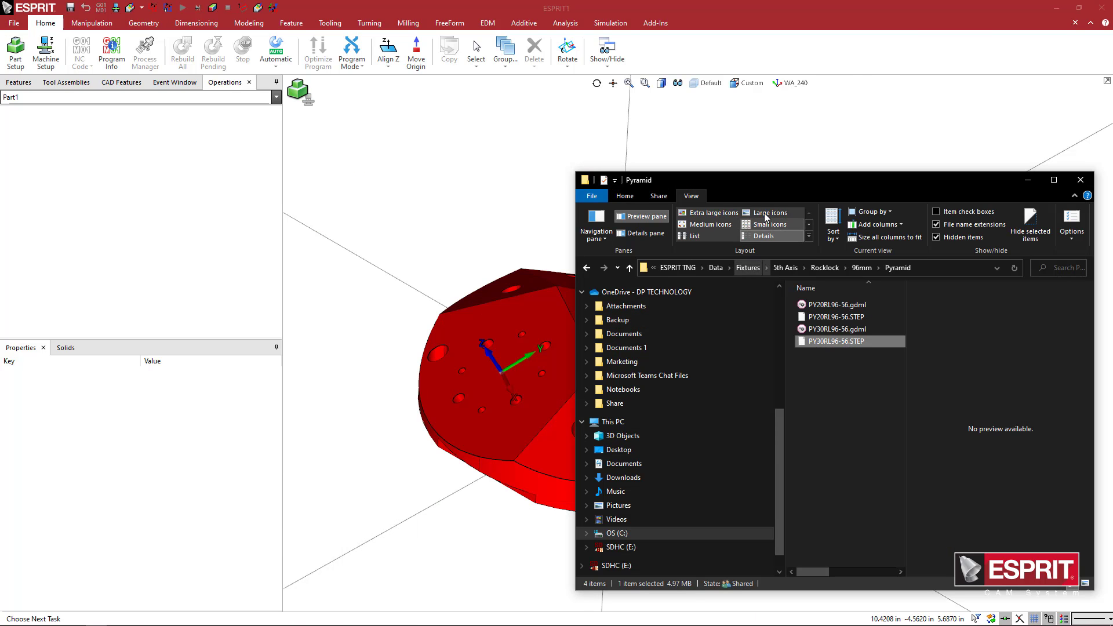
left_click_drag(763, 195, 424, 179)
left_click_drag(759, 288, 1017, 317)
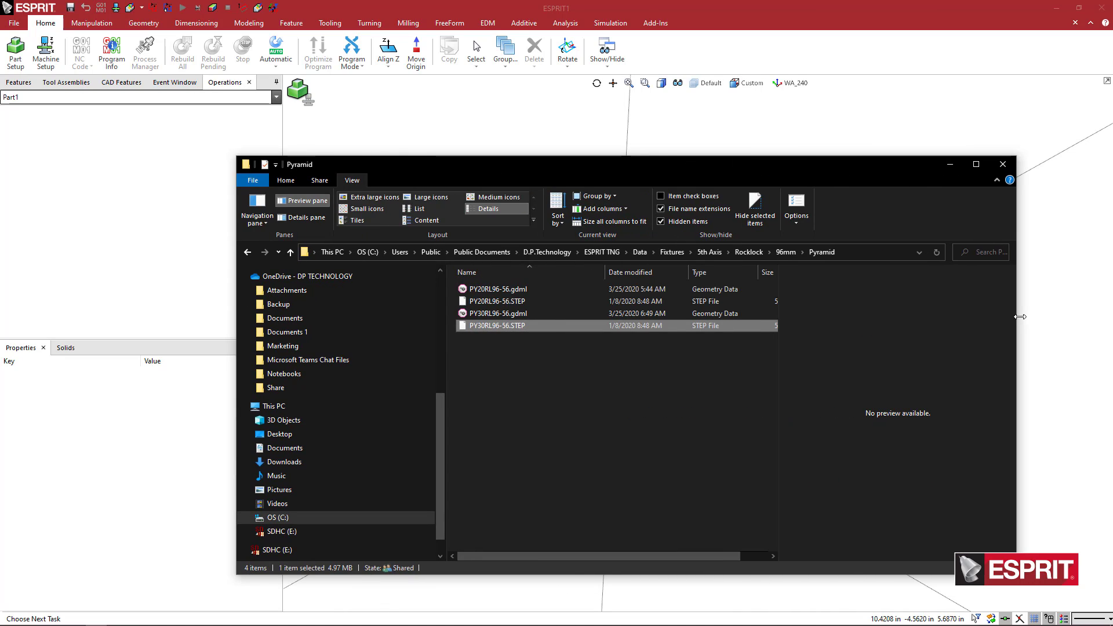
left_click(535, 315)
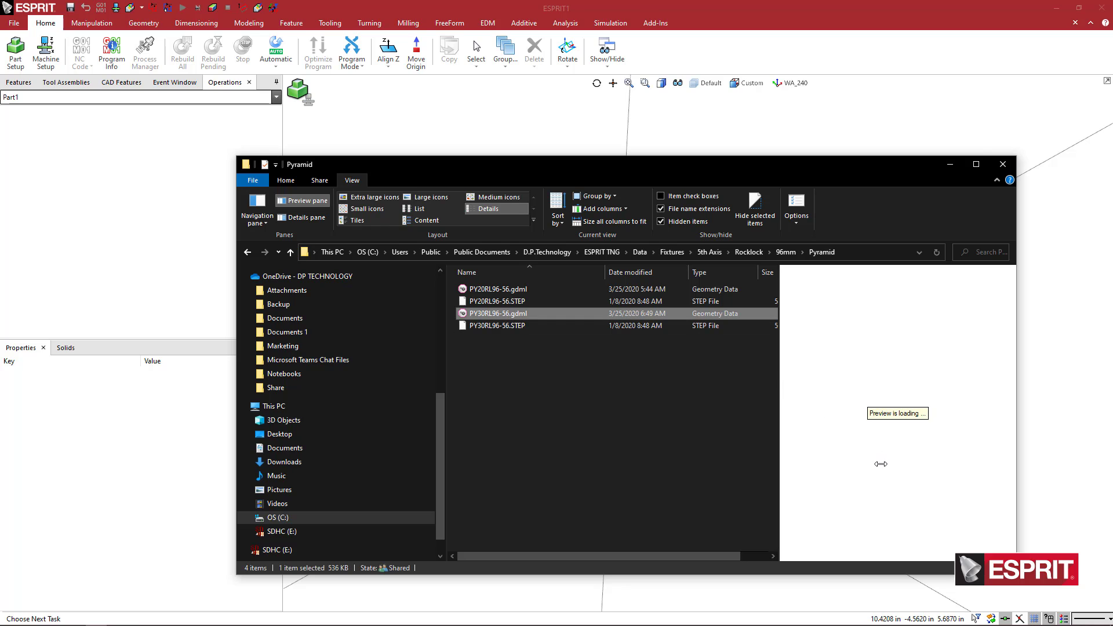
left_click_drag(883, 474, 910, 452)
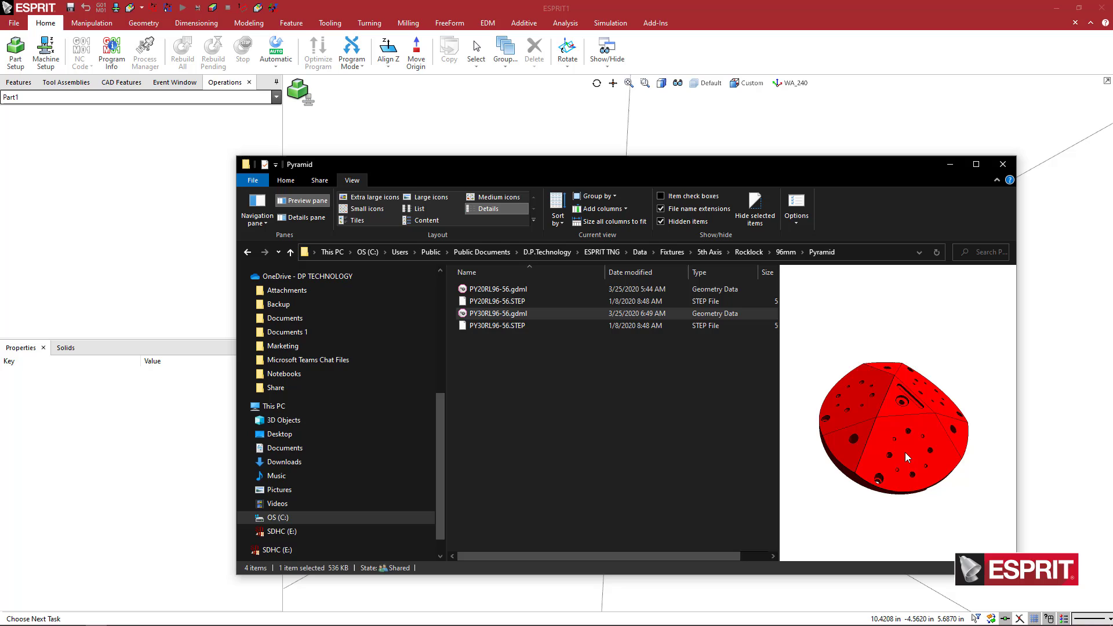
left_click_drag(907, 458, 878, 432)
Step: Compare with the PY20RL96-56.gdml preview, then view PY30RL96-56 isometrically again
left_click(555, 289)
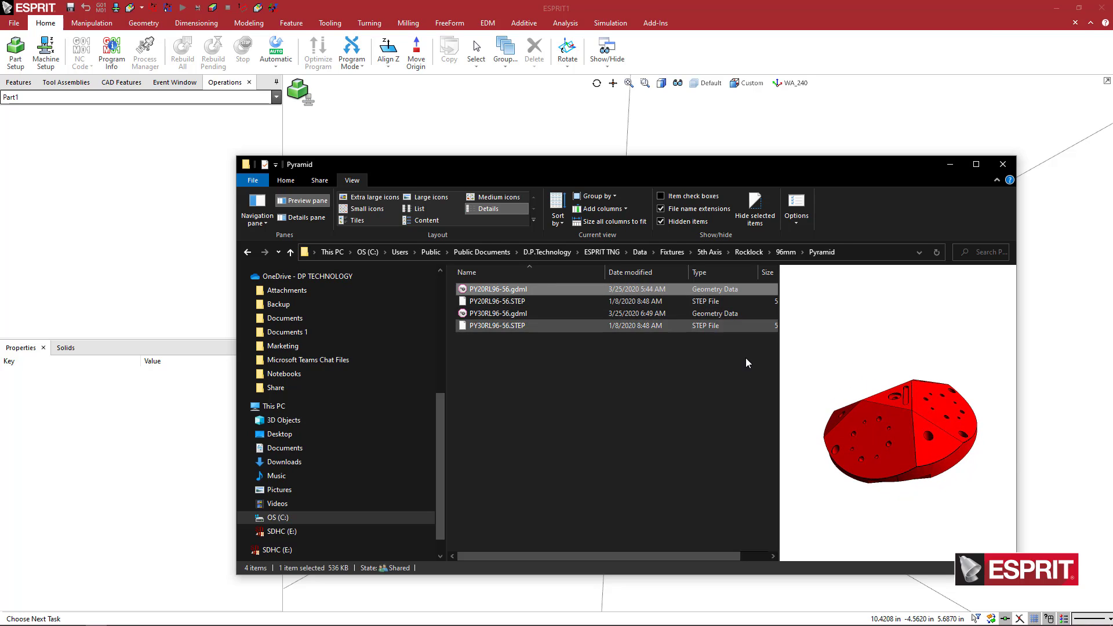
left_click_drag(847, 420, 805, 362)
left_click(502, 314)
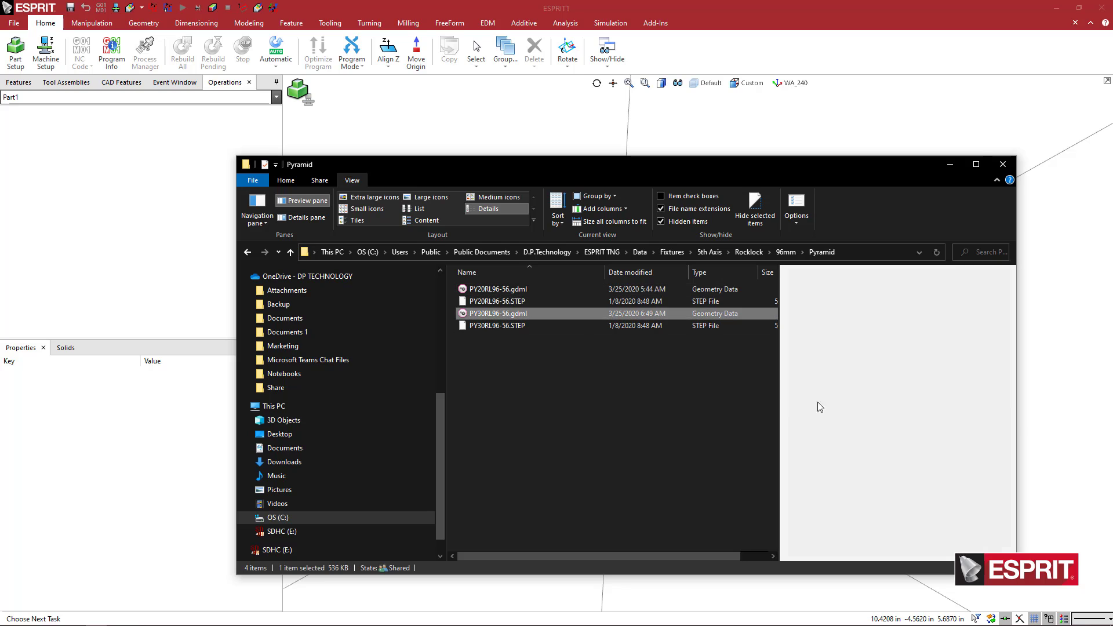
mouse_move(817, 402)
left_mouse_down()
mouse_move(839, 392)
mouse_move(821, 381)
left_mouse_up()
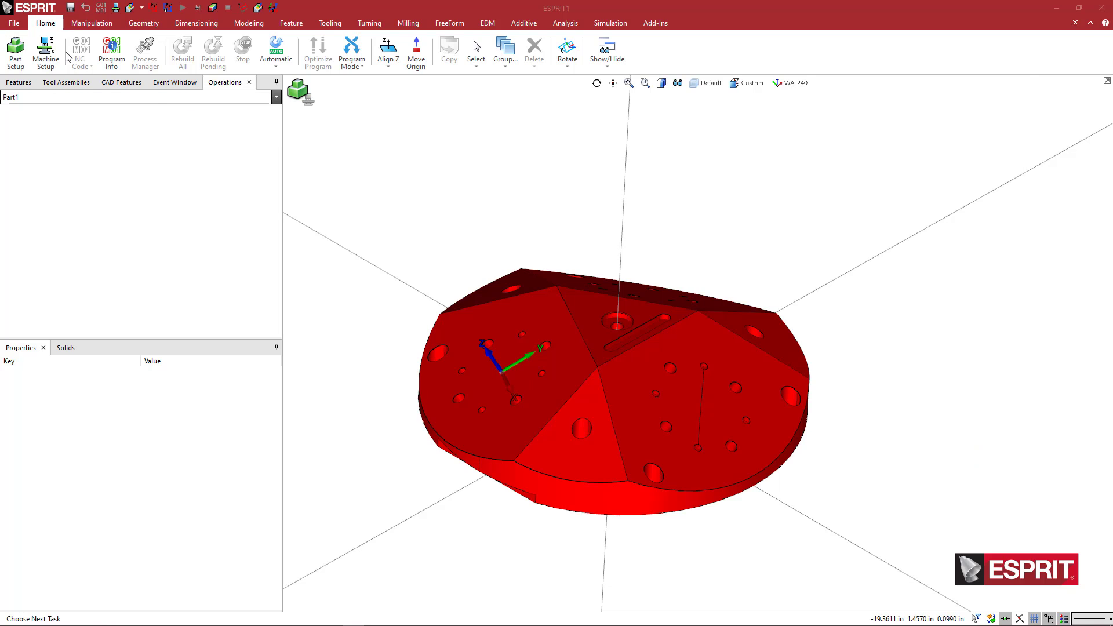
Step: Load the DMGMORI DMUmonoBLOCK(2G)_75 machine definition through Machine Setup
left_click(49, 52)
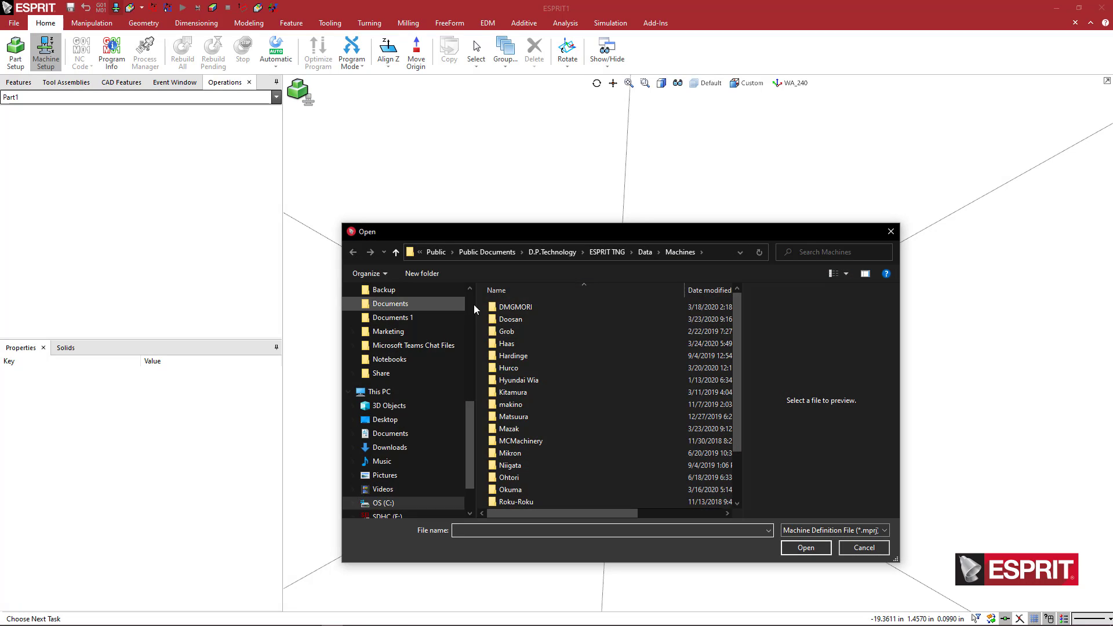
double_click(512, 307)
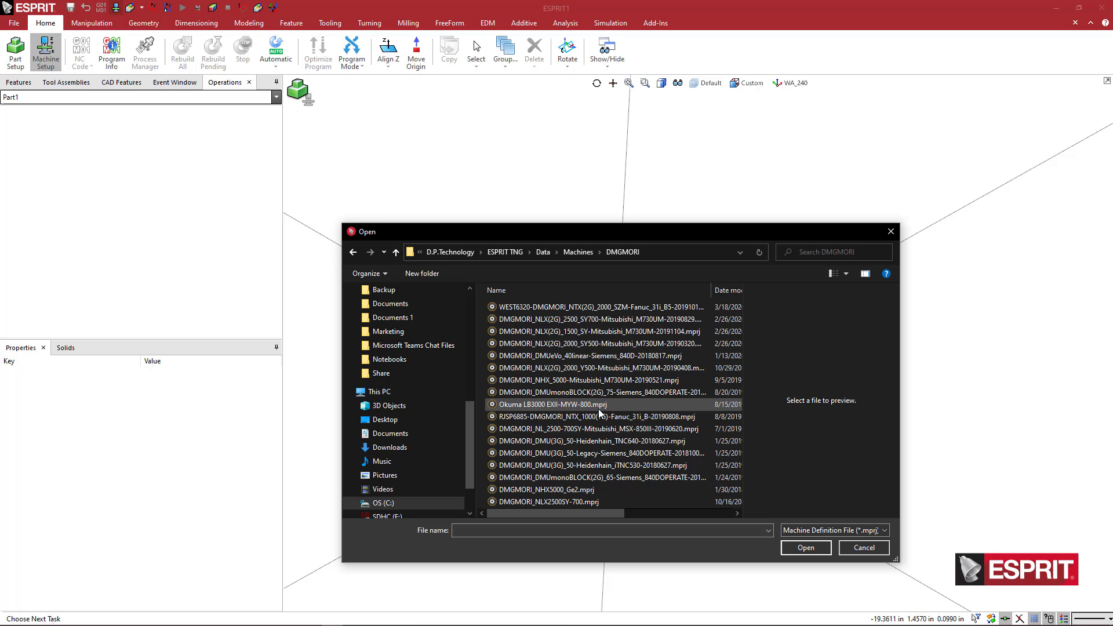
left_click(597, 394)
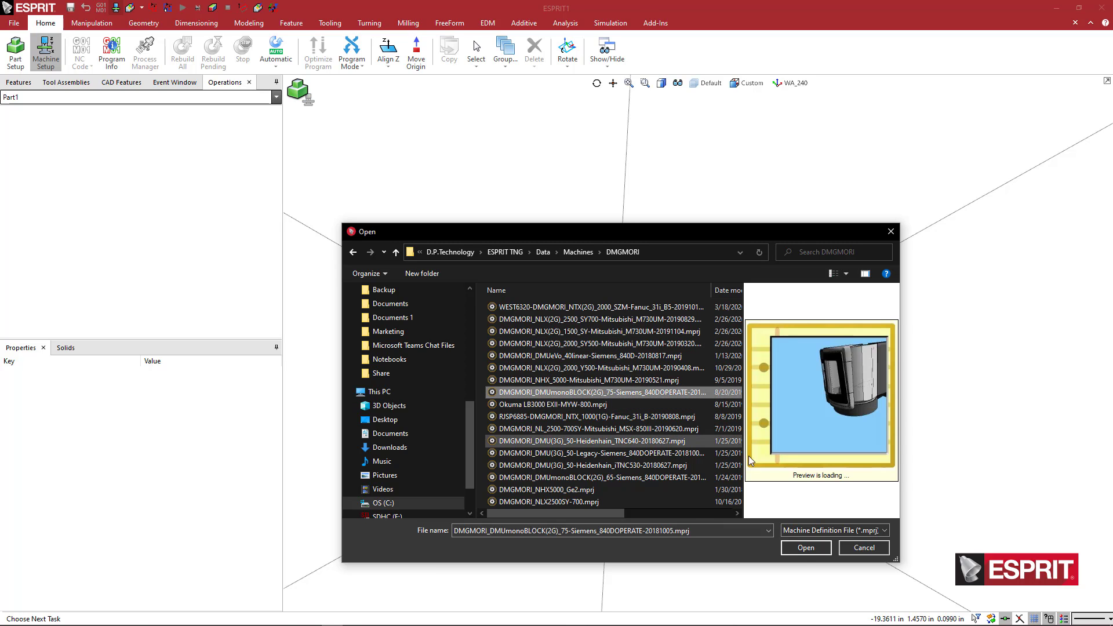
left_click(805, 548)
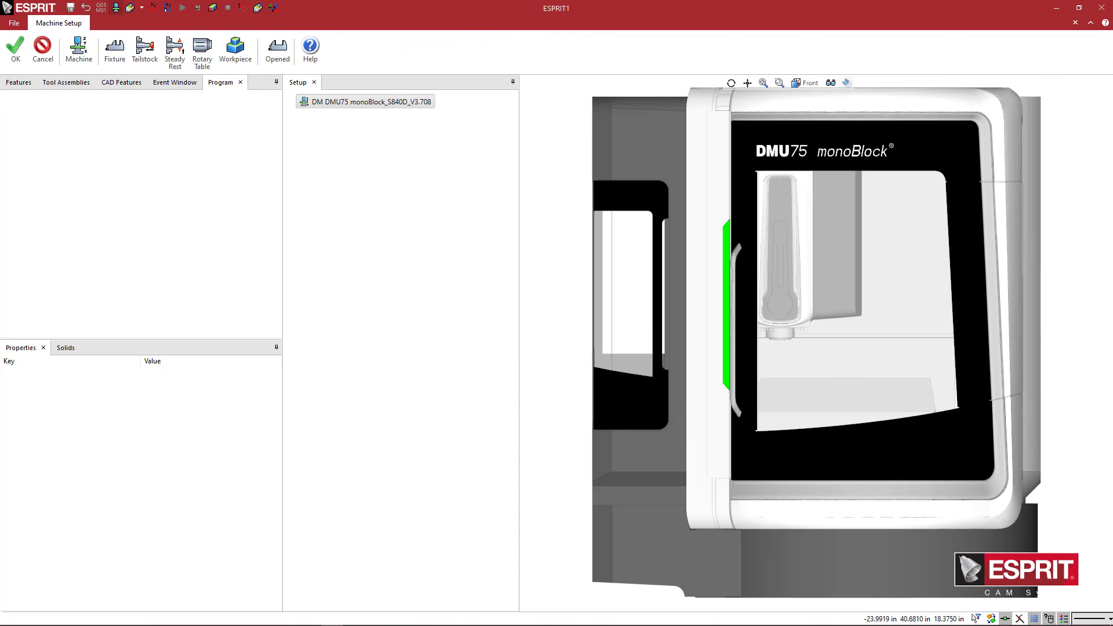
Step: Hide the machine model so only the rotary table shows, framed at an angled view
middle_click_drag(852, 360, 742, 233)
left_click(839, 83)
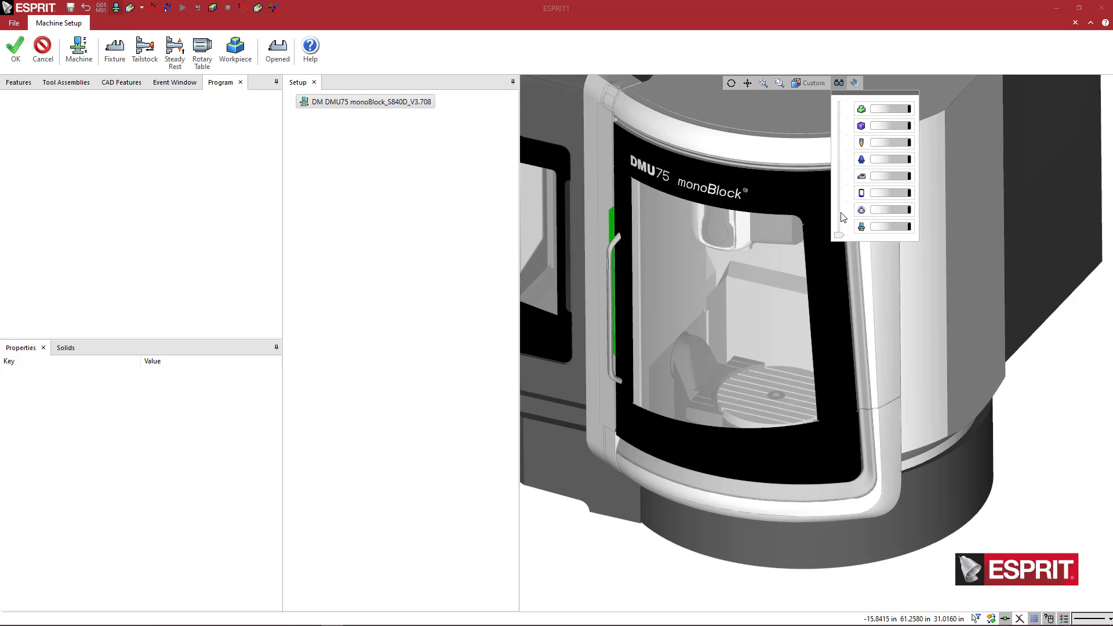
mouse_move(840, 235)
left_mouse_down()
mouse_move(842, 139)
mouse_move(844, 225)
left_mouse_up()
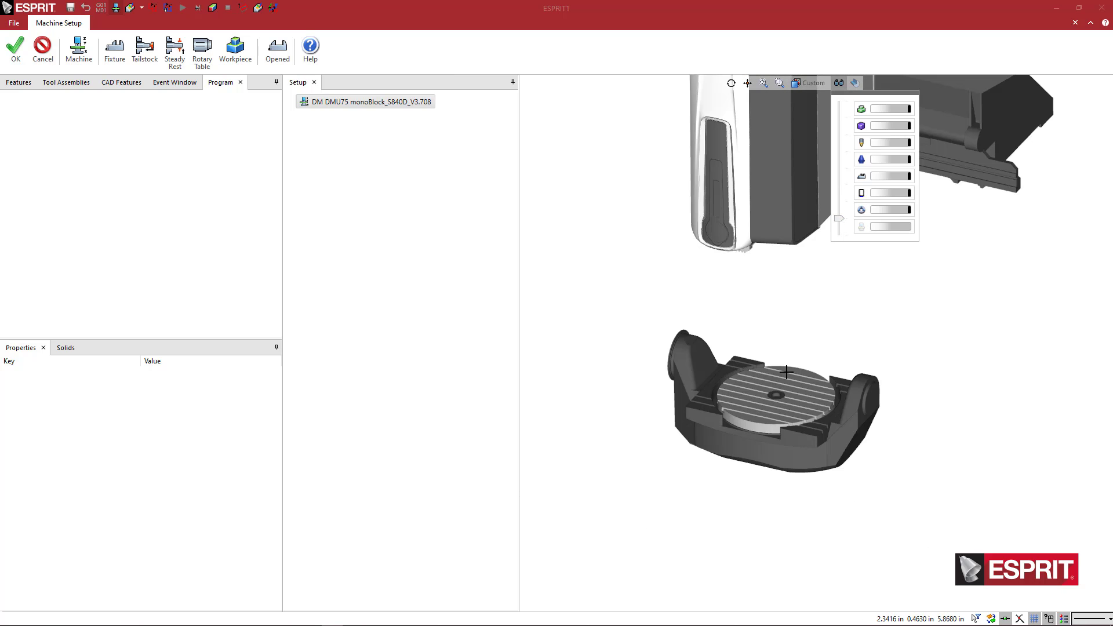
scroll(727, 384, "up", 5)
middle_click_drag(727, 384, 718, 384)
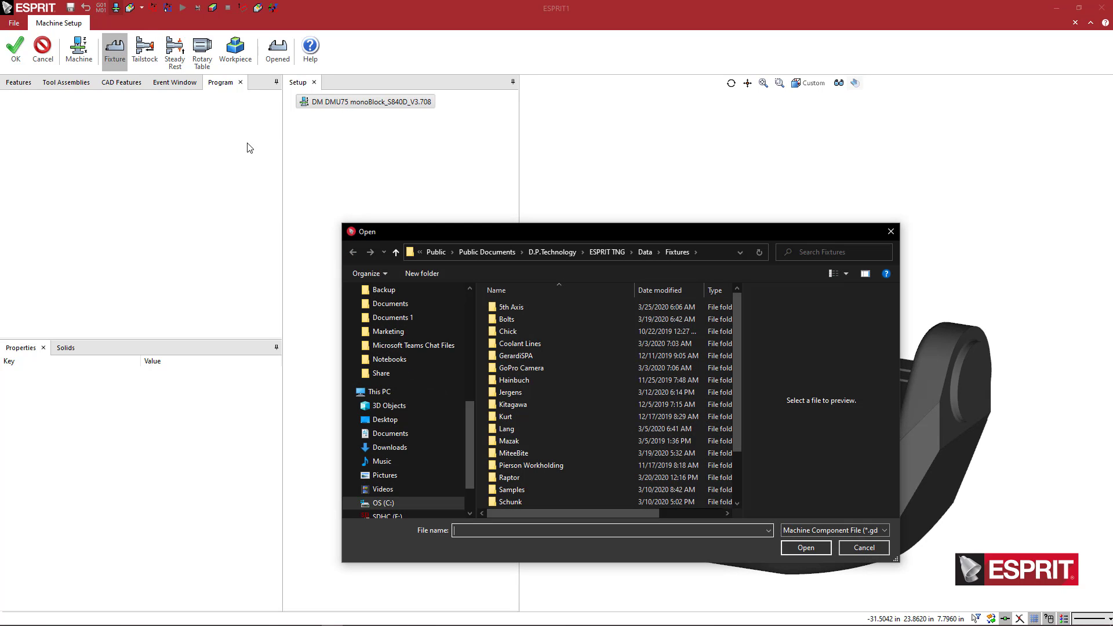
Step: Open PY30RL96-56.gdml from 5th Axis > Rocklock > 96mm > Pyramid as the fixture
double_click(492, 306)
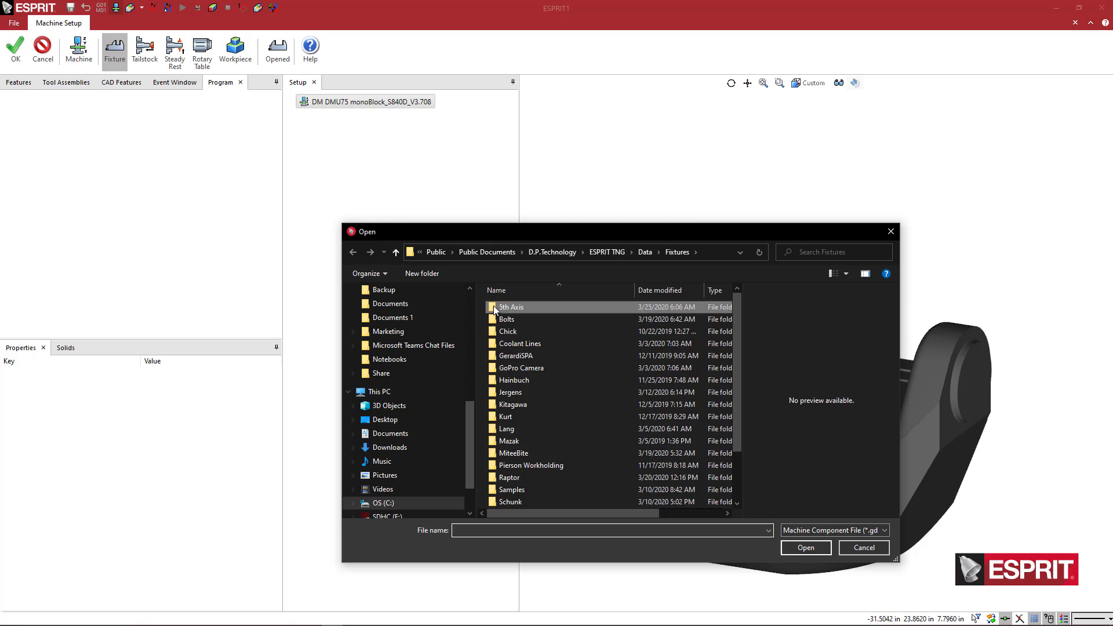
double_click(509, 319)
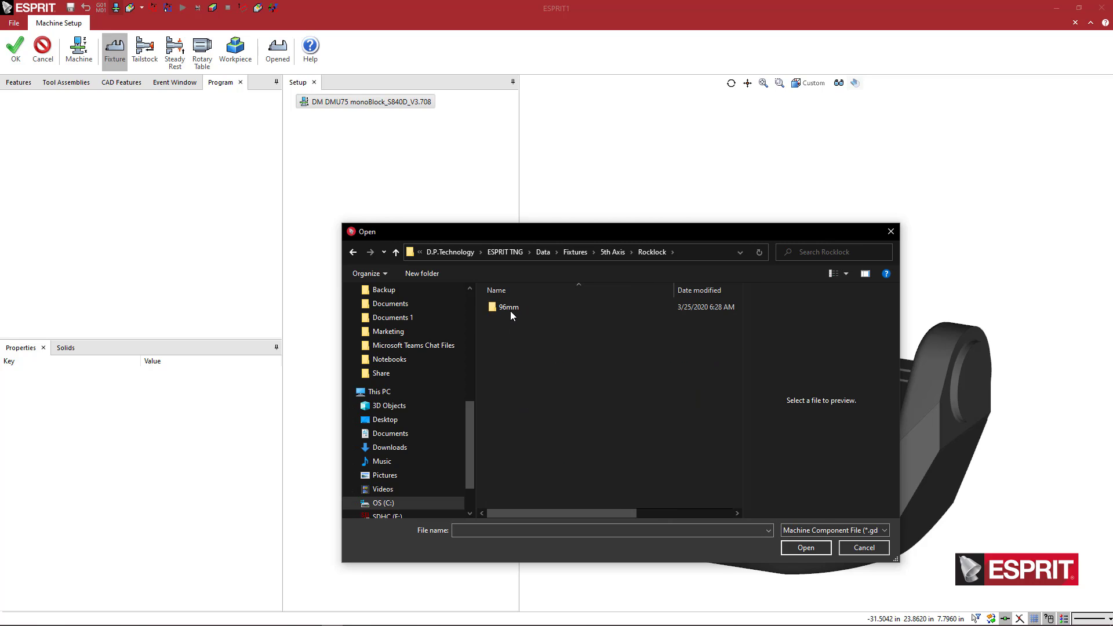
left_click(507, 308)
double_click(506, 308)
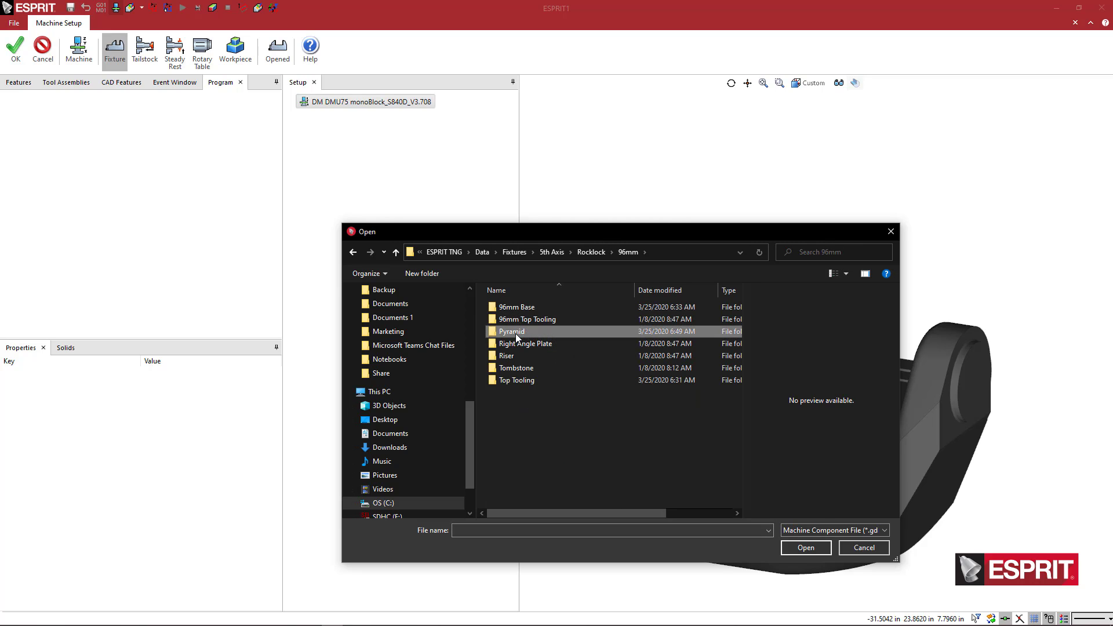
double_click(522, 332)
left_click(524, 307)
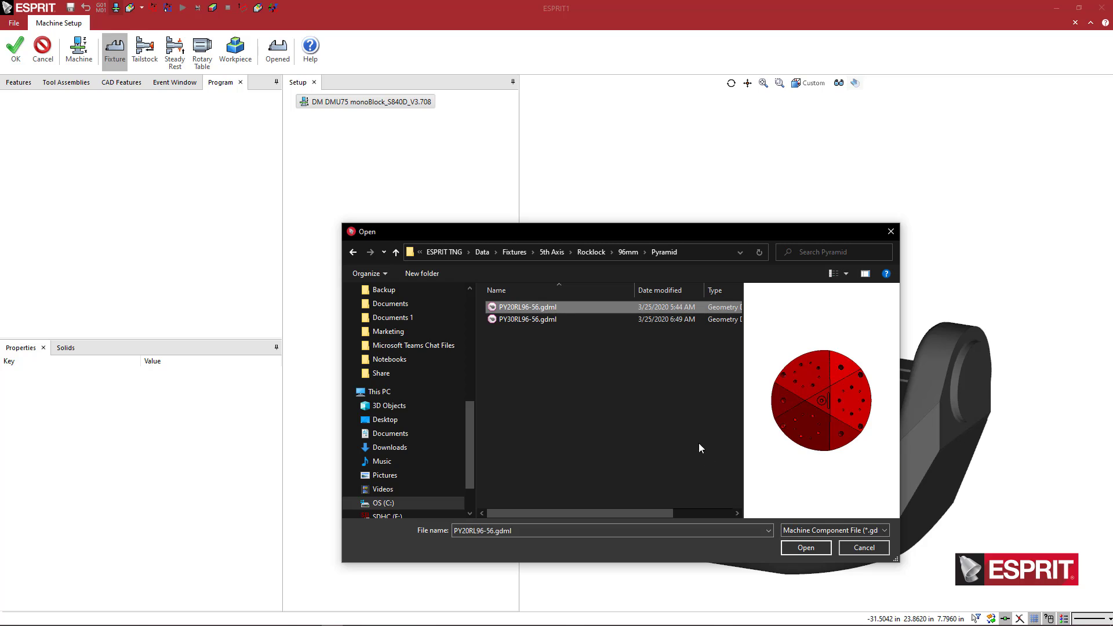
left_click(542, 321)
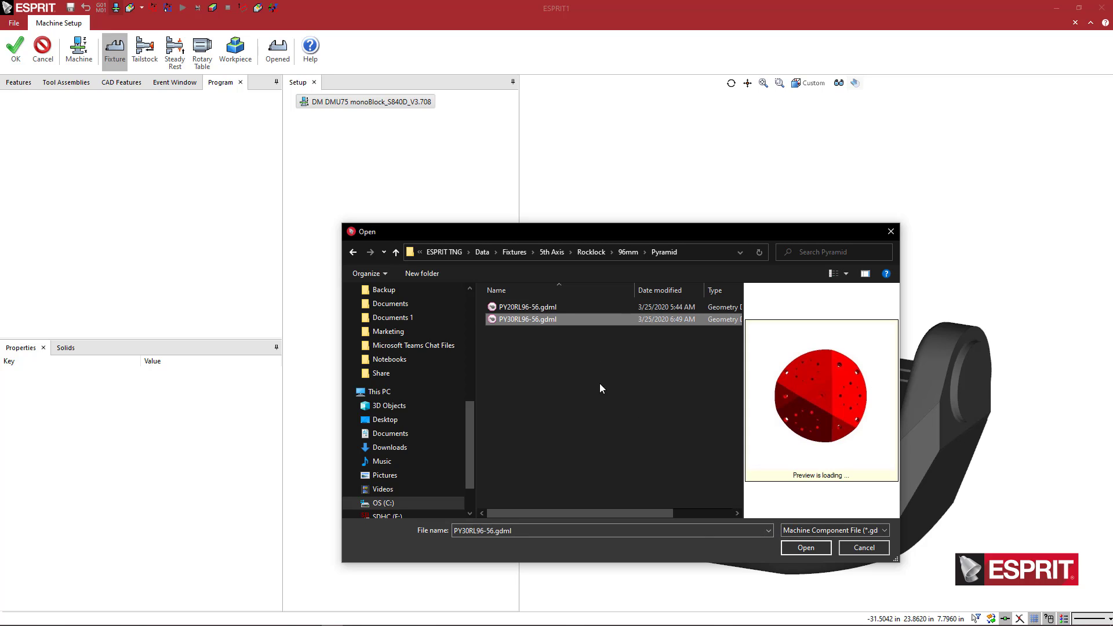
left_click(796, 548)
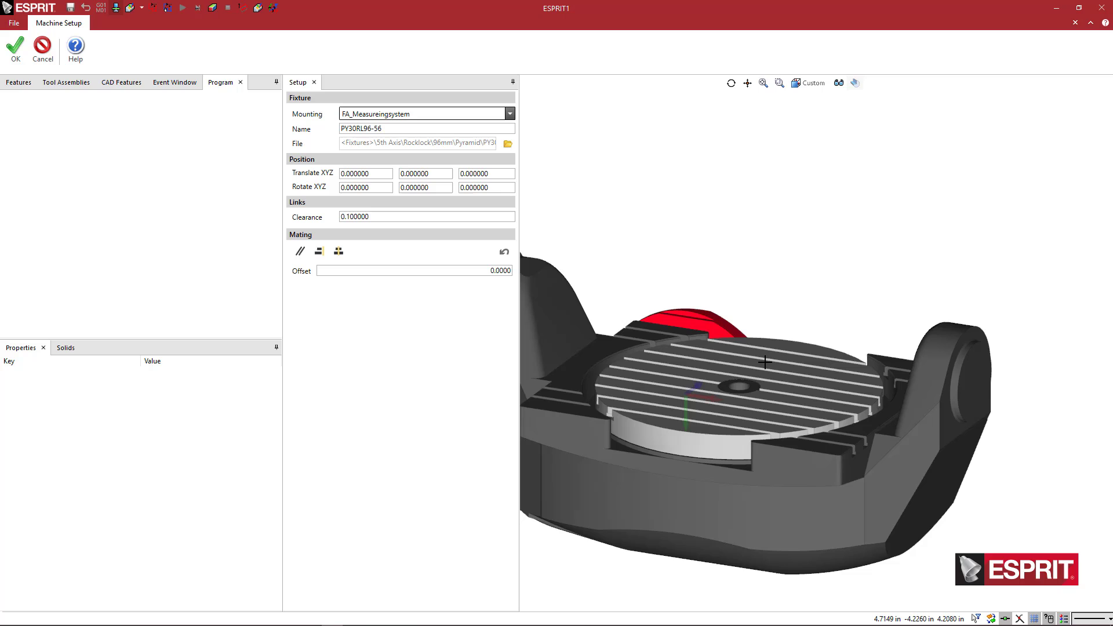
Step: Set the pyramid's mounting point to FA and confirm its placement on the table
middle_click_drag(762, 361, 777, 389)
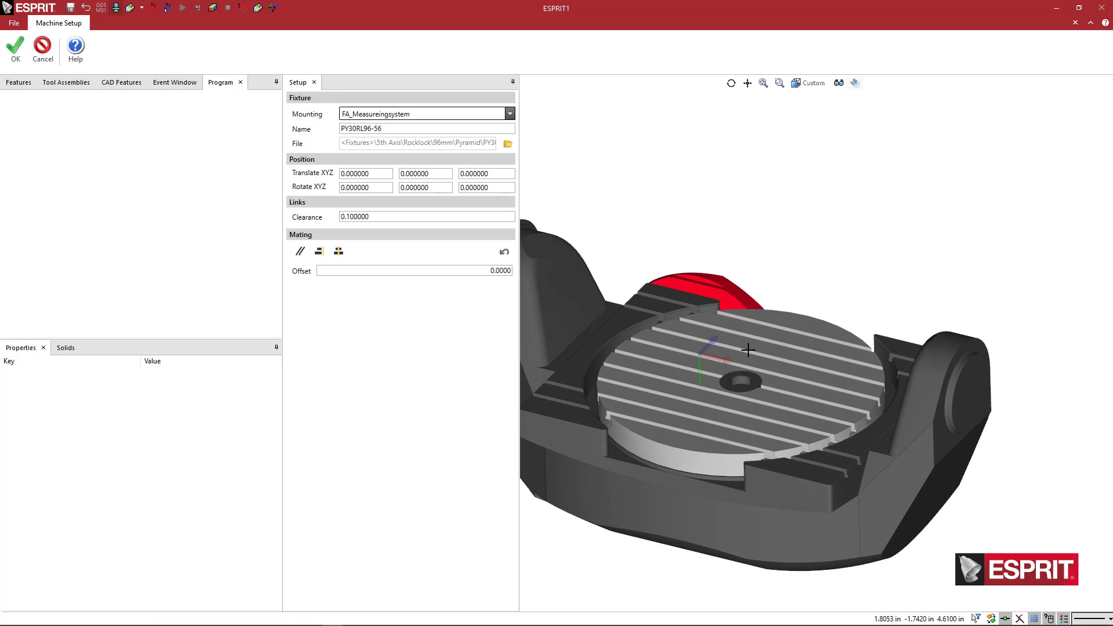
left_click(430, 115)
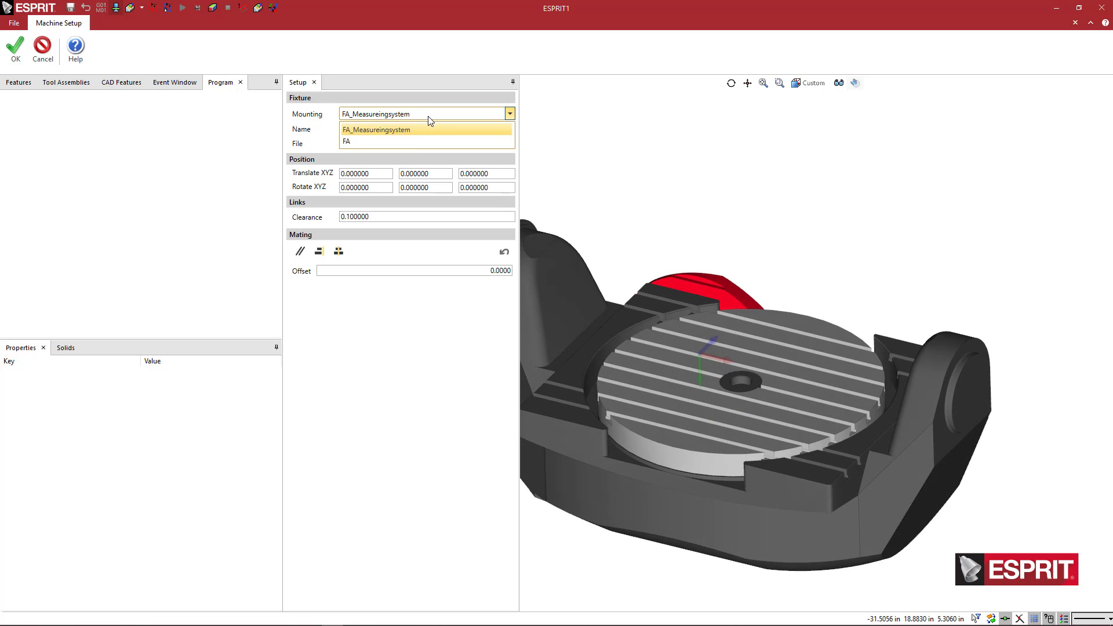
left_click(413, 141)
middle_click_drag(687, 327, 690, 327)
scroll(726, 377, "up", 3)
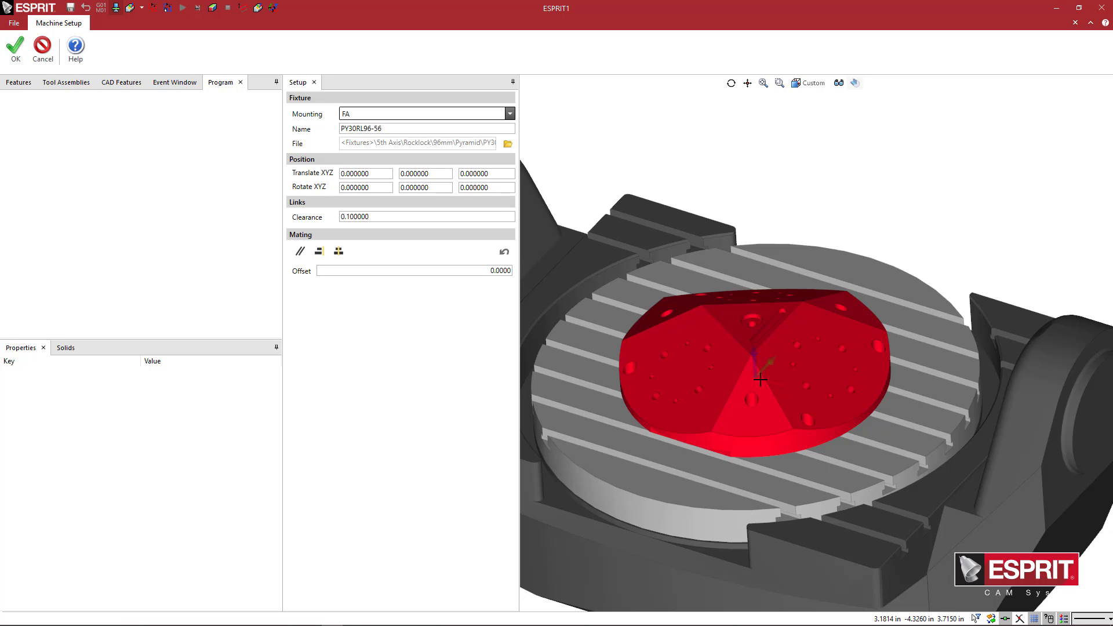
middle_click_drag(768, 381, 746, 362)
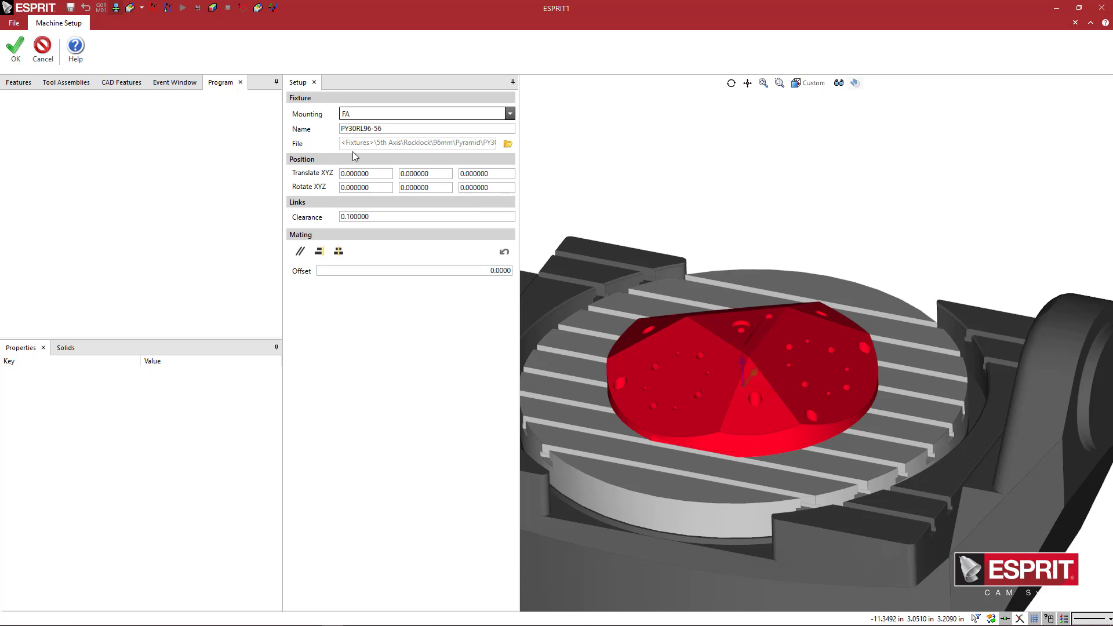
left_click(17, 52)
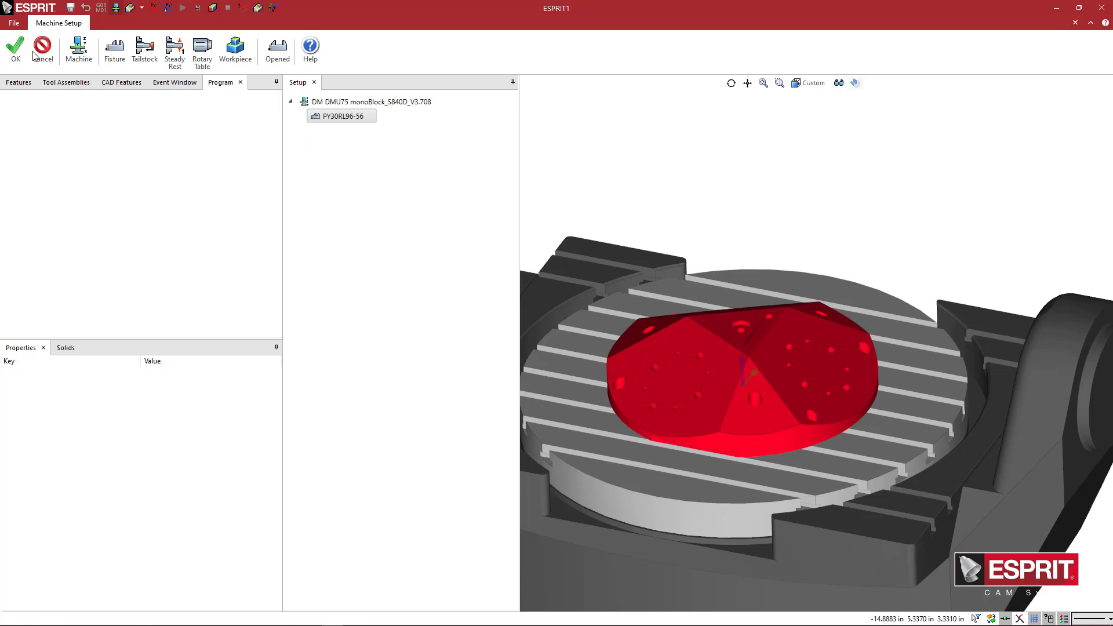
Step: Mount the D_RL96A-67 base plate from the 96mm Base folder on pyramid PY30RL96-56 at FA_0
left_click(336, 119)
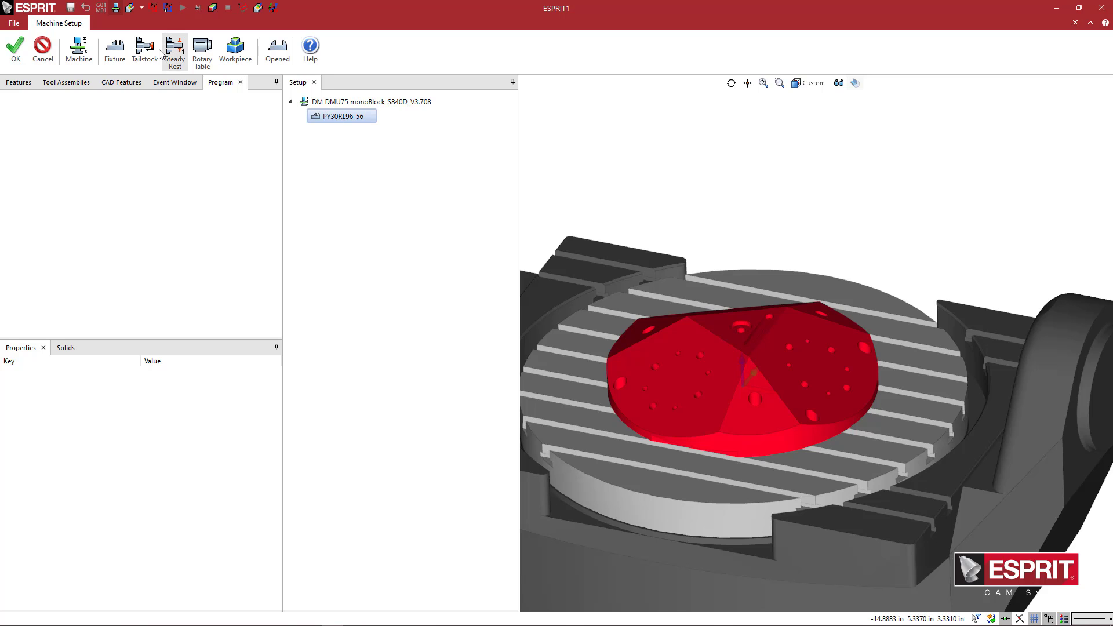
left_click(122, 54)
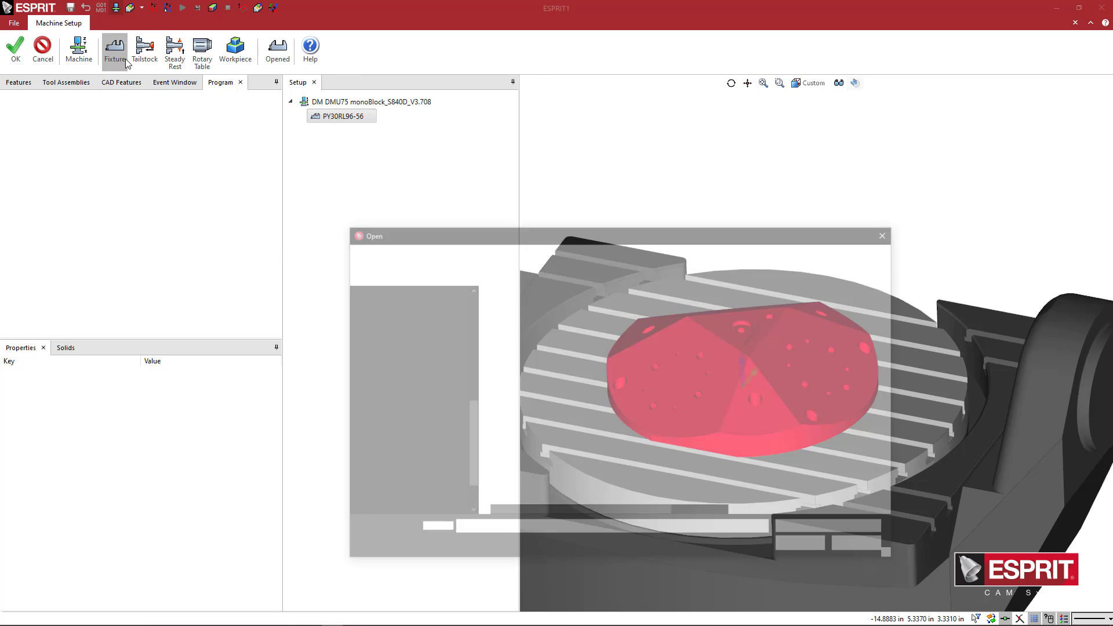
left_click(627, 252)
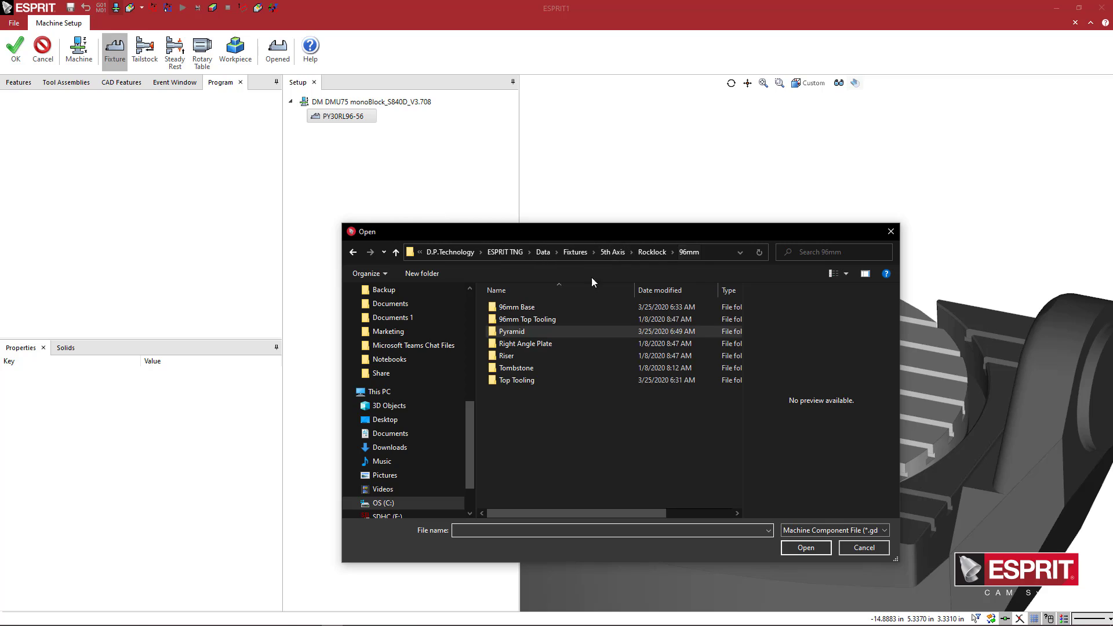
double_click(536, 307)
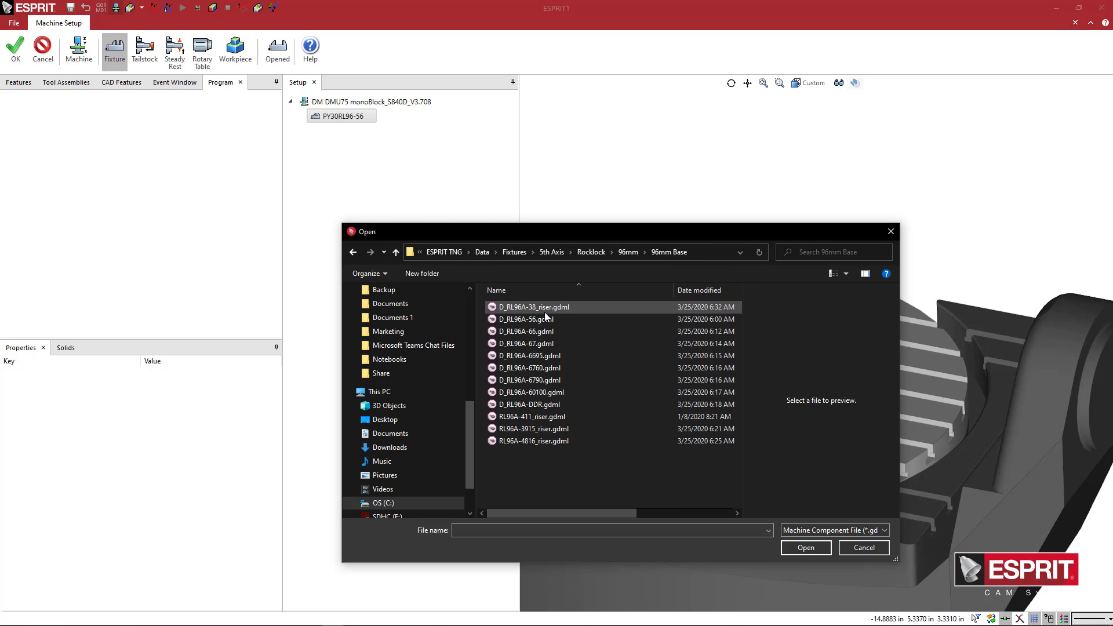
left_click(534, 320)
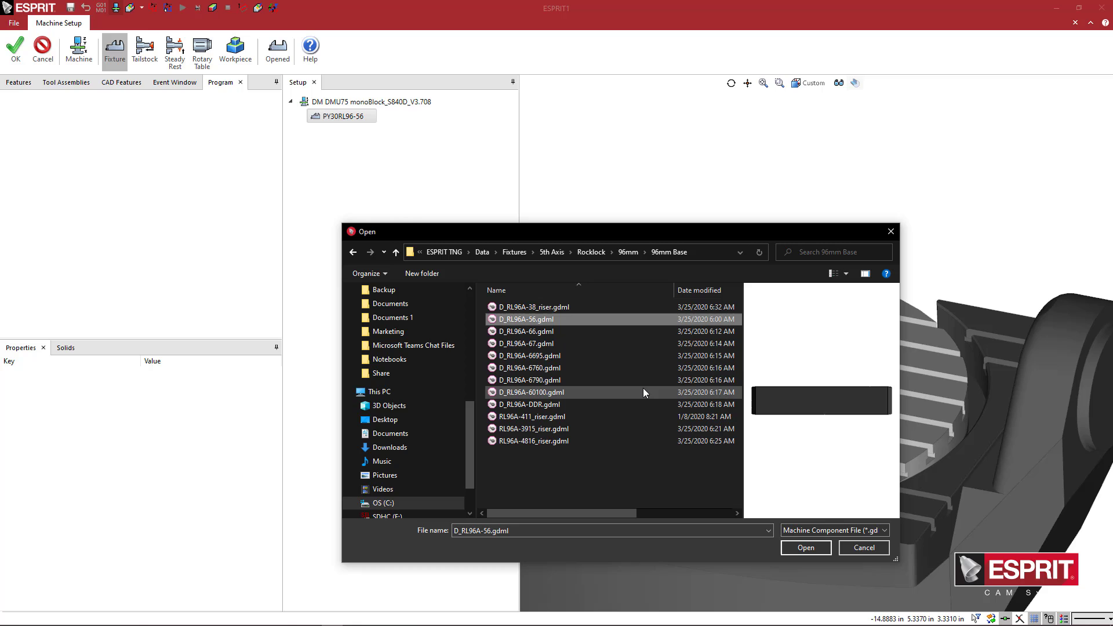
left_click_drag(794, 472, 837, 487)
left_click(557, 344)
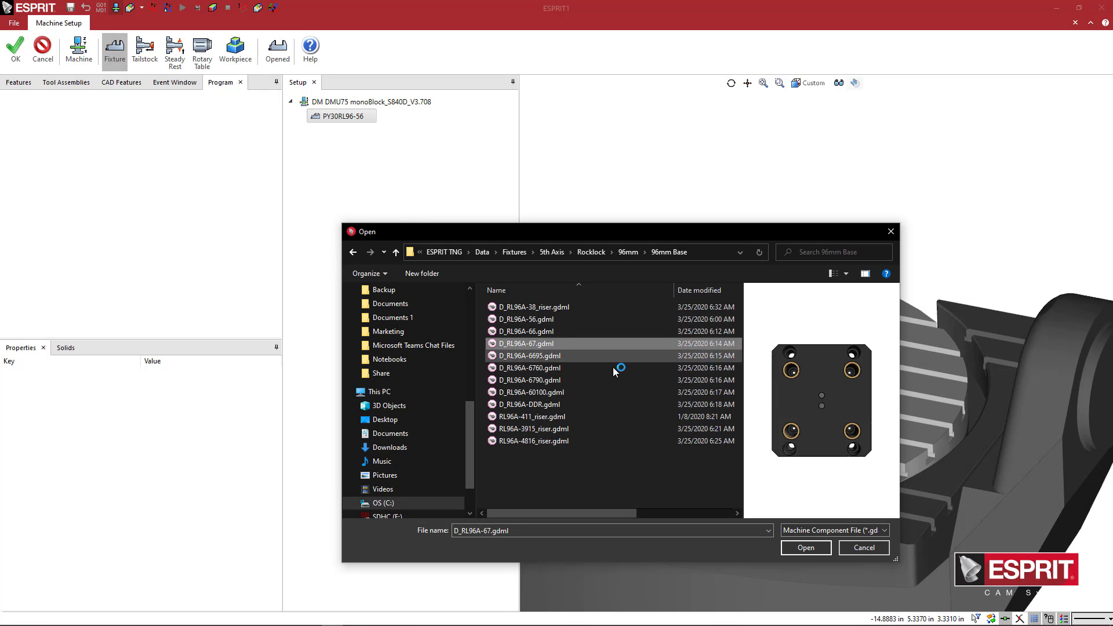
left_click_drag(807, 400, 793, 355)
left_click(805, 548)
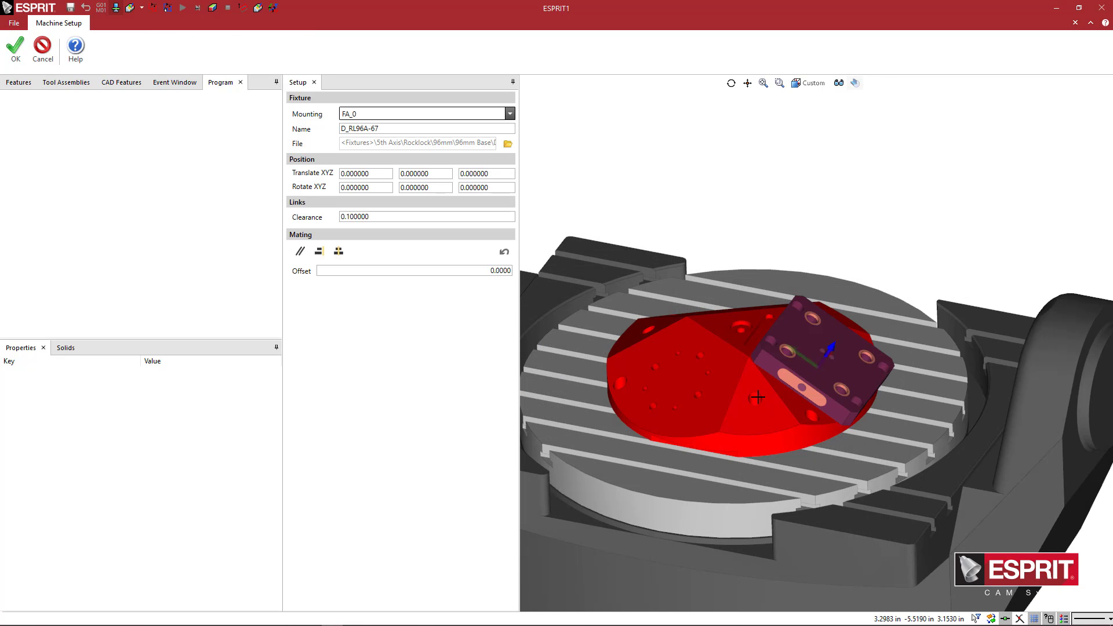
mouse_move(795, 407)
left_mouse_down()
mouse_move(797, 416)
mouse_move(804, 402)
left_mouse_up()
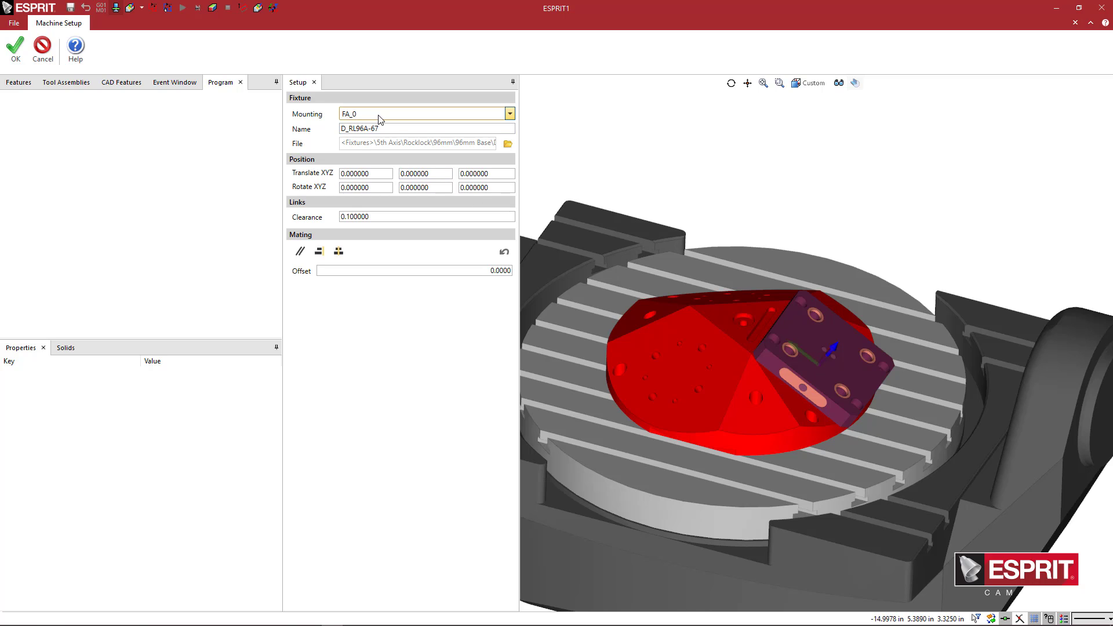
Step: Confirm the FA_0 base plate placement and copy the D_RL96A-67 plate
left_click(16, 50)
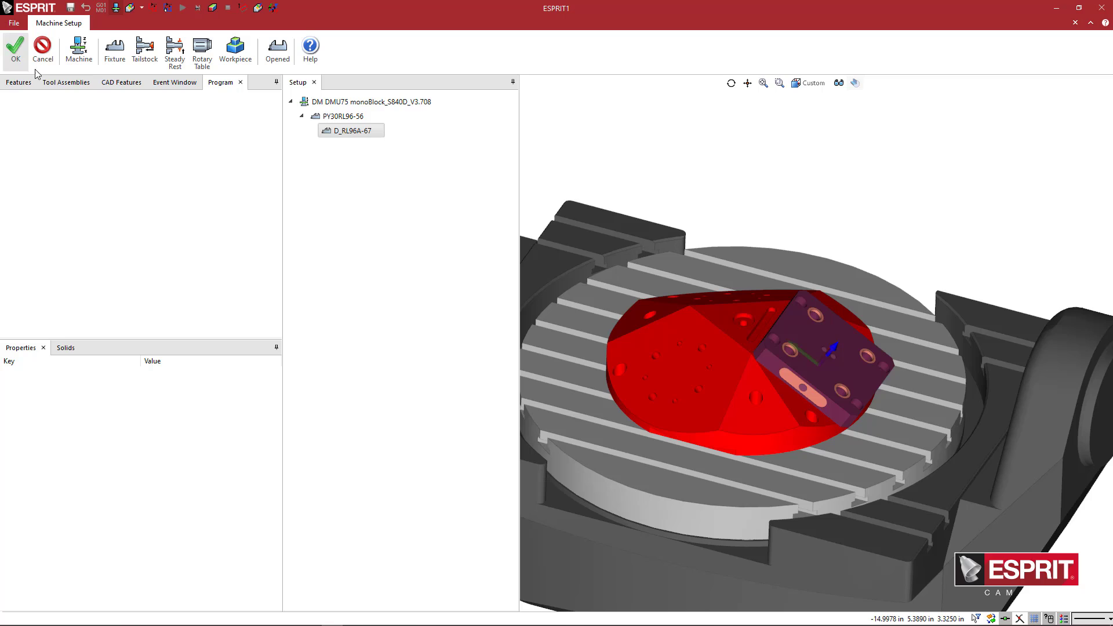
right_click(363, 136)
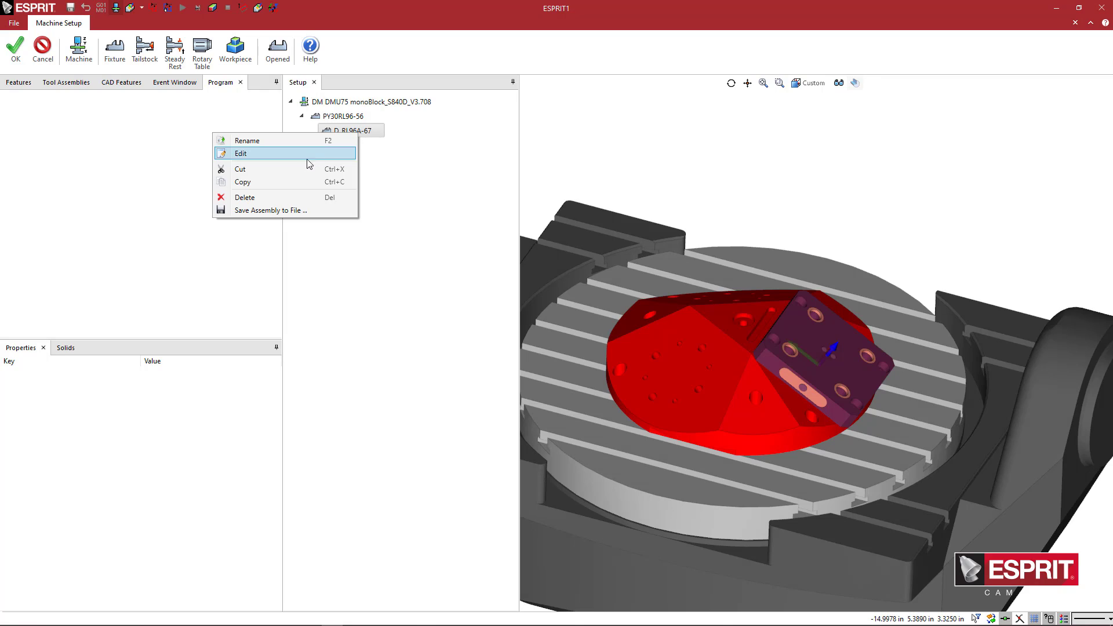
left_click(307, 182)
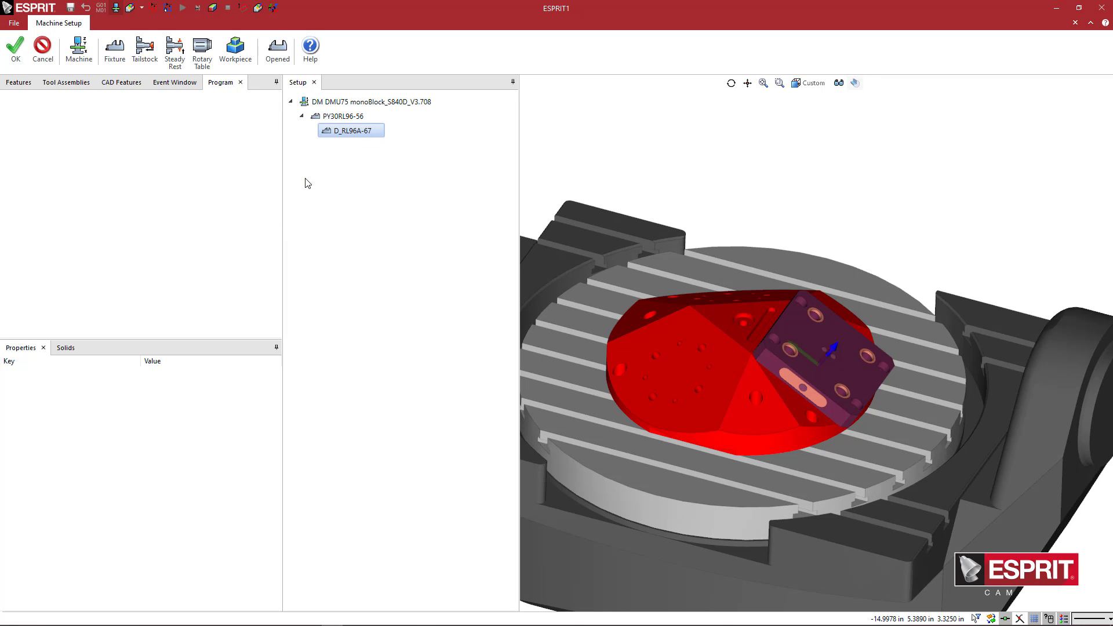
Step: Paste the plate onto PY30RL96-56 at FA120 and FA240, creating copies (2) and (3)
left_click(335, 118)
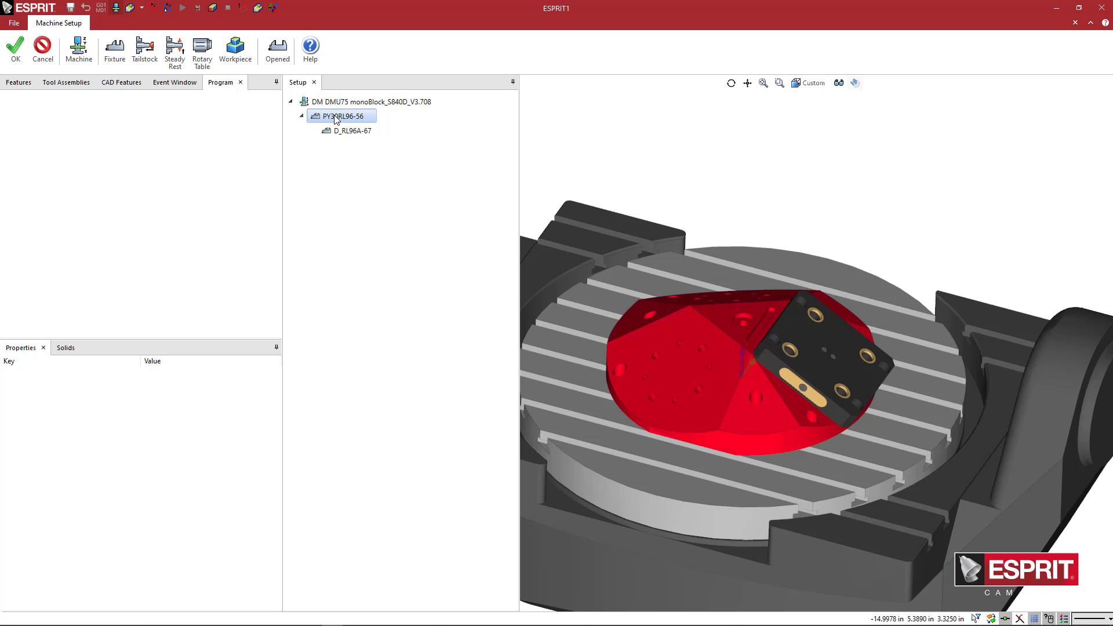
right_click(335, 118)
mouse_move(304, 178)
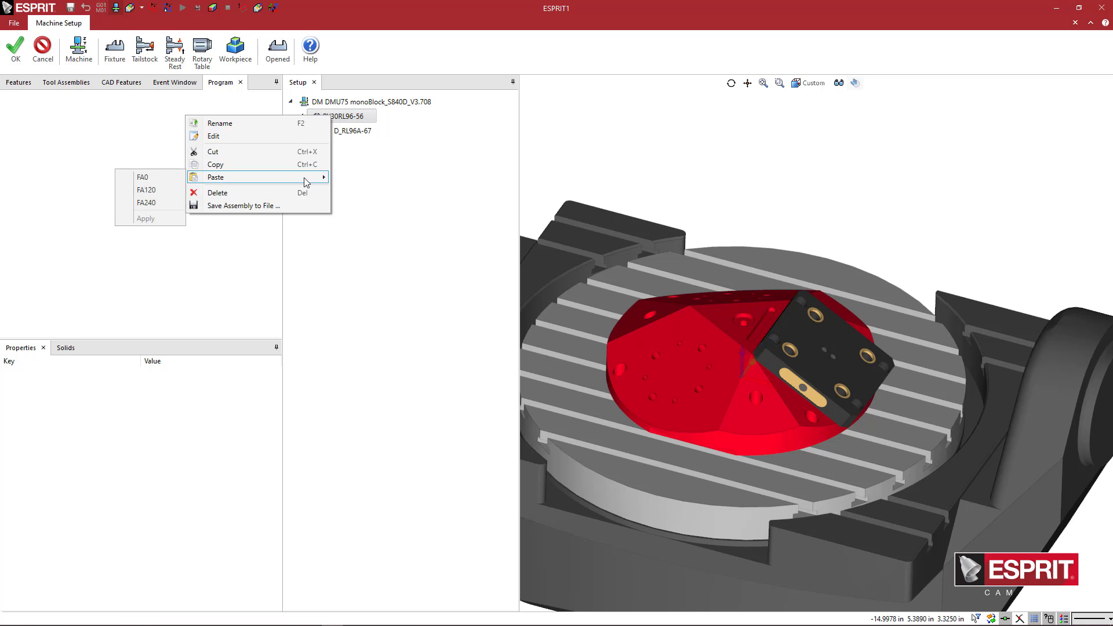
left_click(164, 189)
left_click(164, 202)
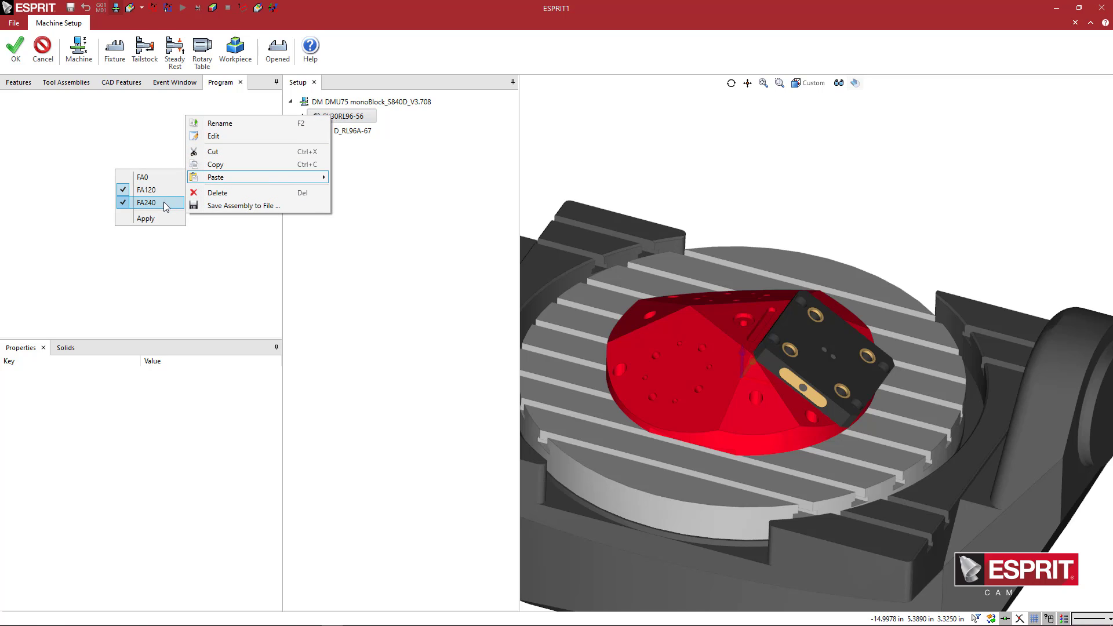
left_click(160, 224)
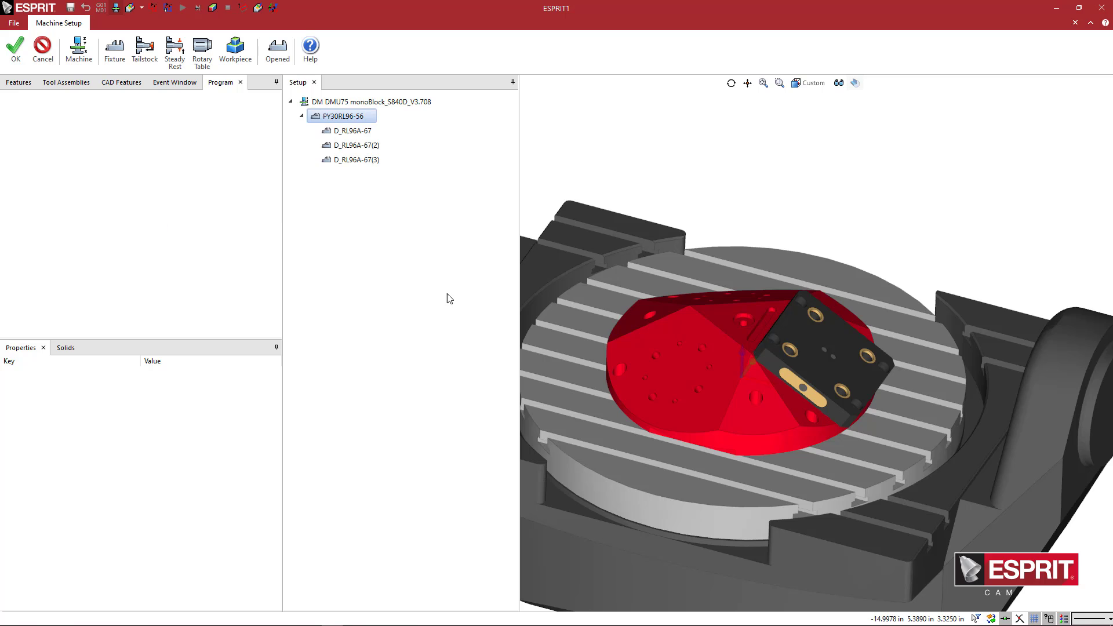
left_click(356, 145)
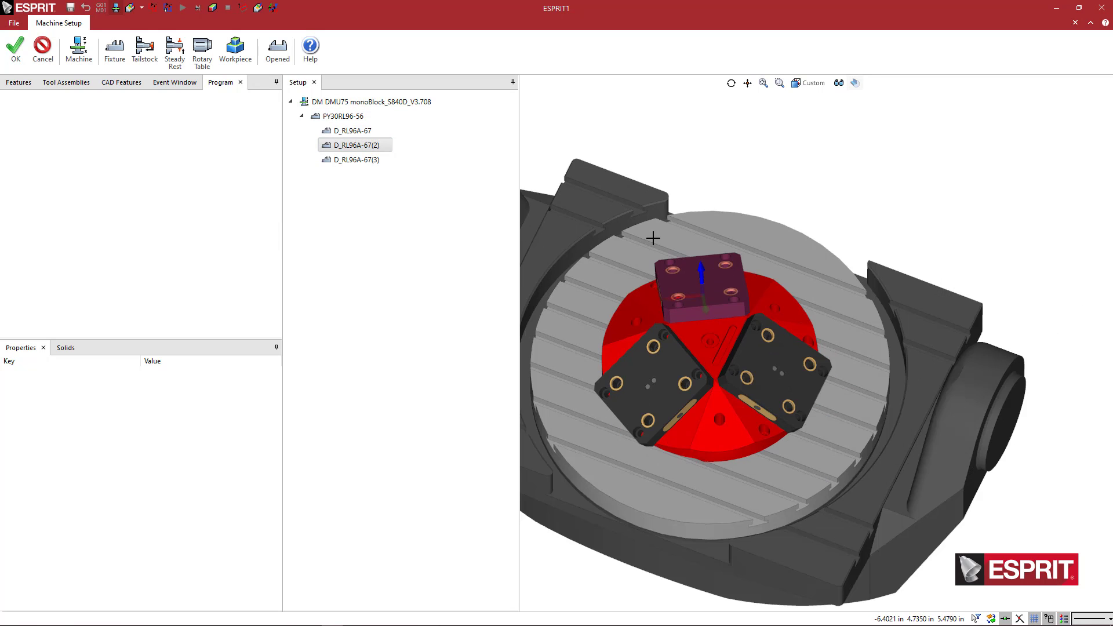